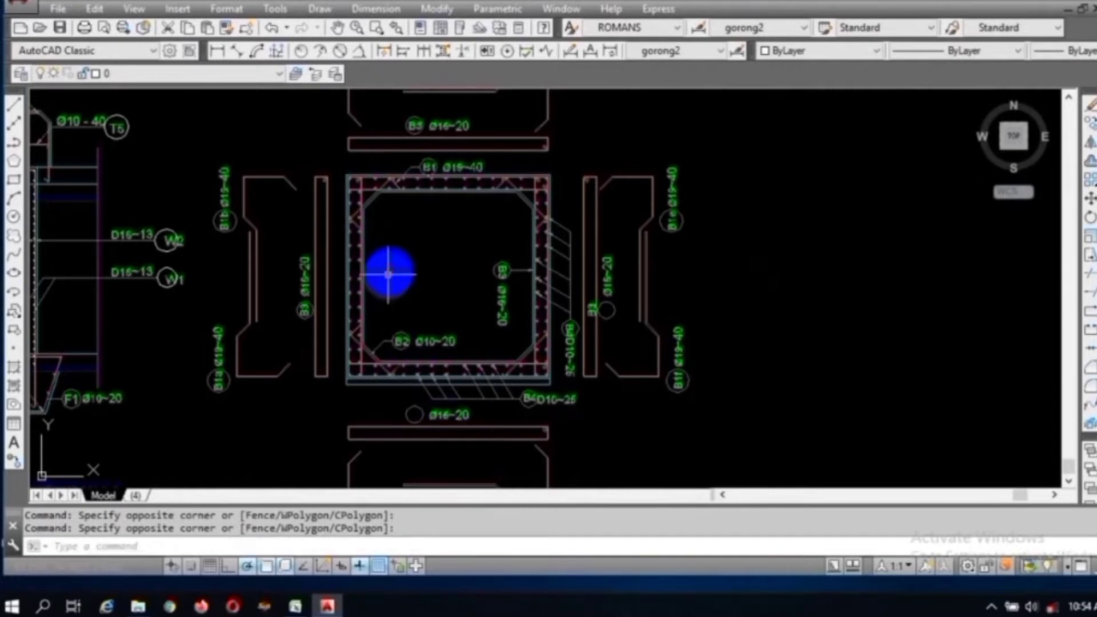
Switch to the Excel bar bending schedule and set the box culvert's height and width to 3 m
{"action": "left_click", "coordinate": [296, 607]}
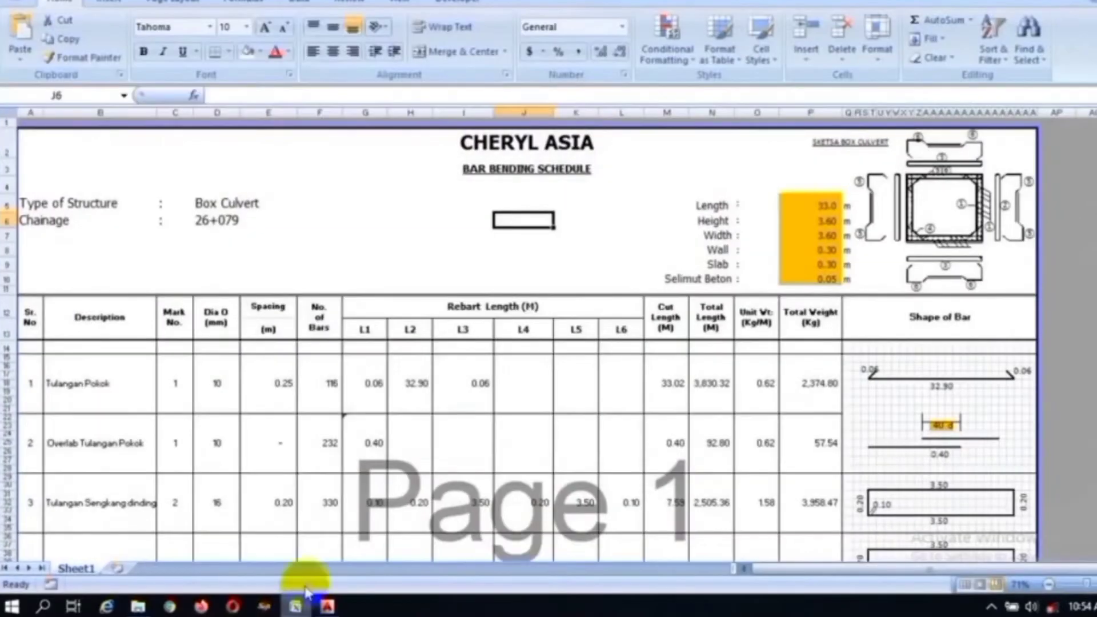
{"action": "left_click", "coordinate": [378, 202]}
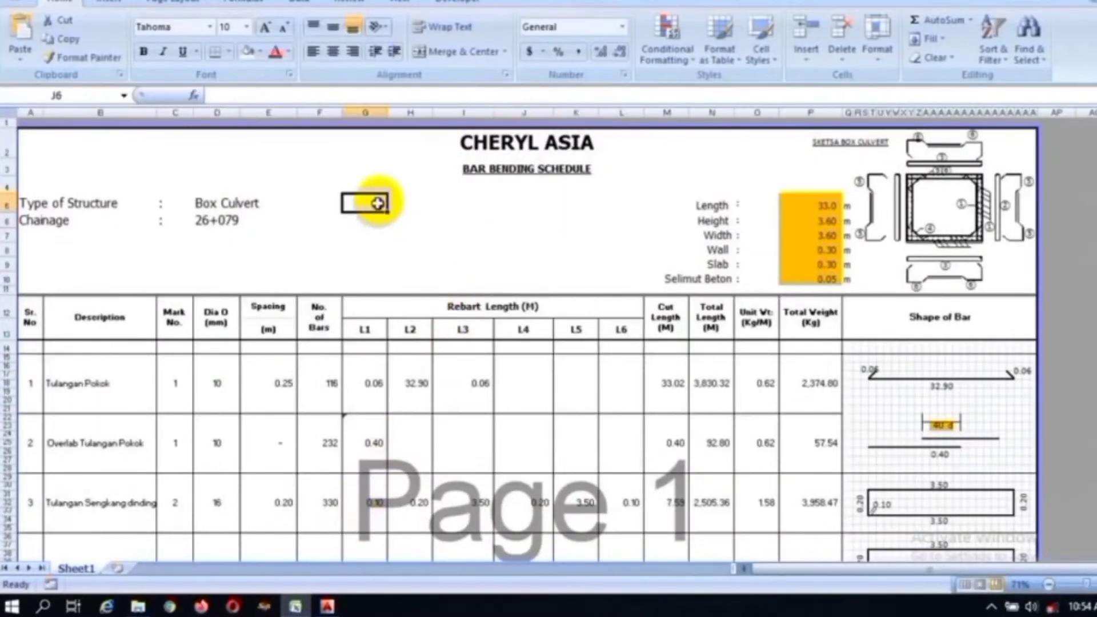
{"action": "left_click", "coordinate": [284, 250]}
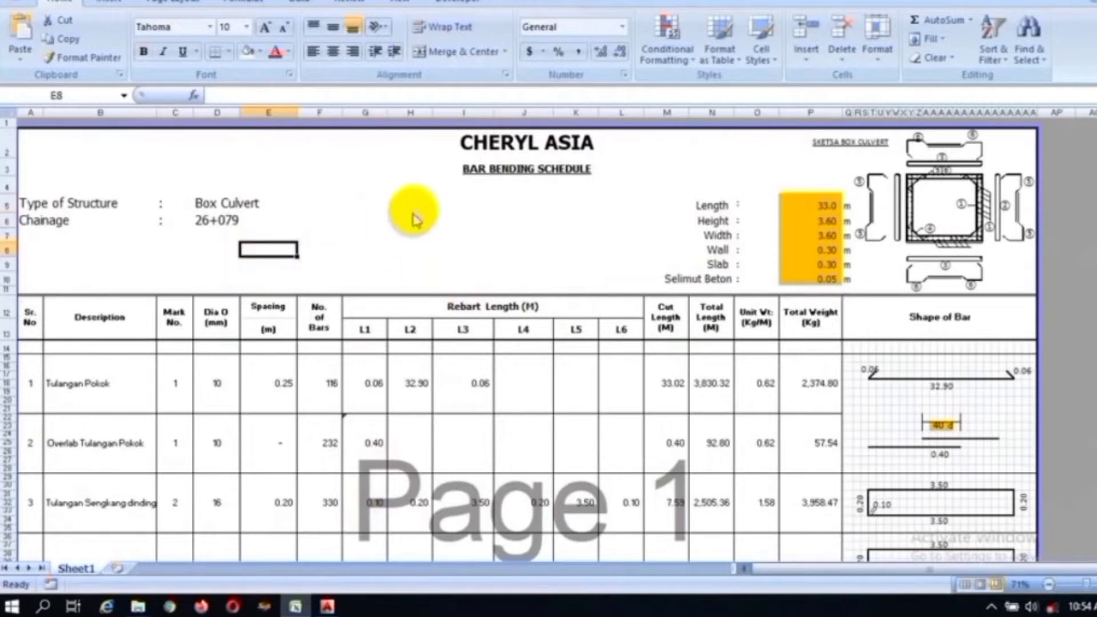
{"action": "left_click", "coordinate": [810, 233]}
{"action": "left_click", "coordinate": [908, 158]}
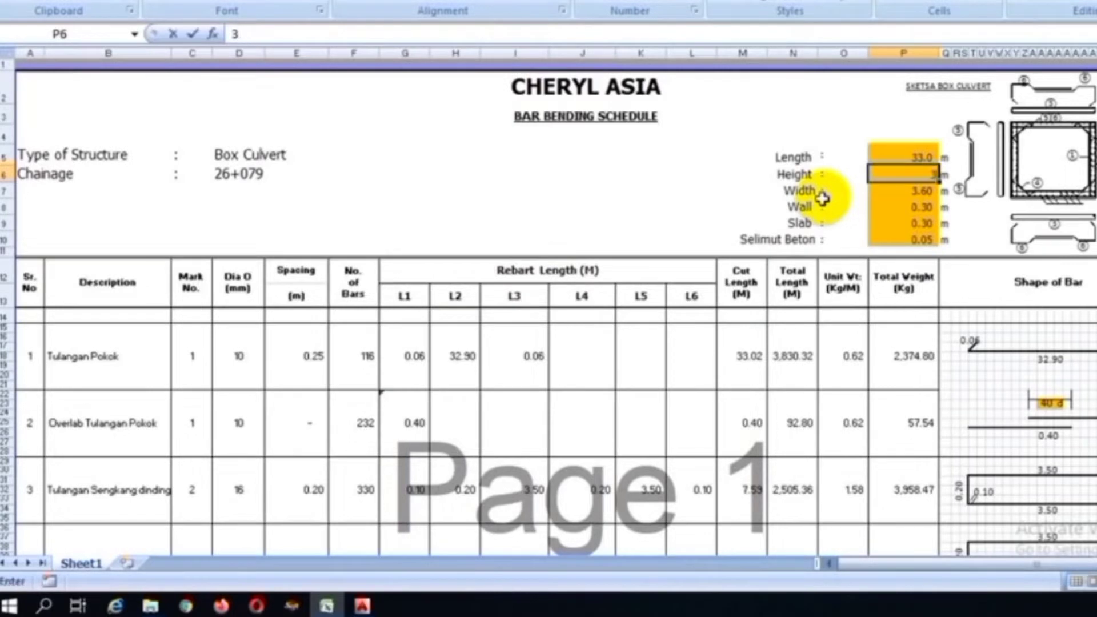
{"action": "left_click", "coordinate": [895, 208]}
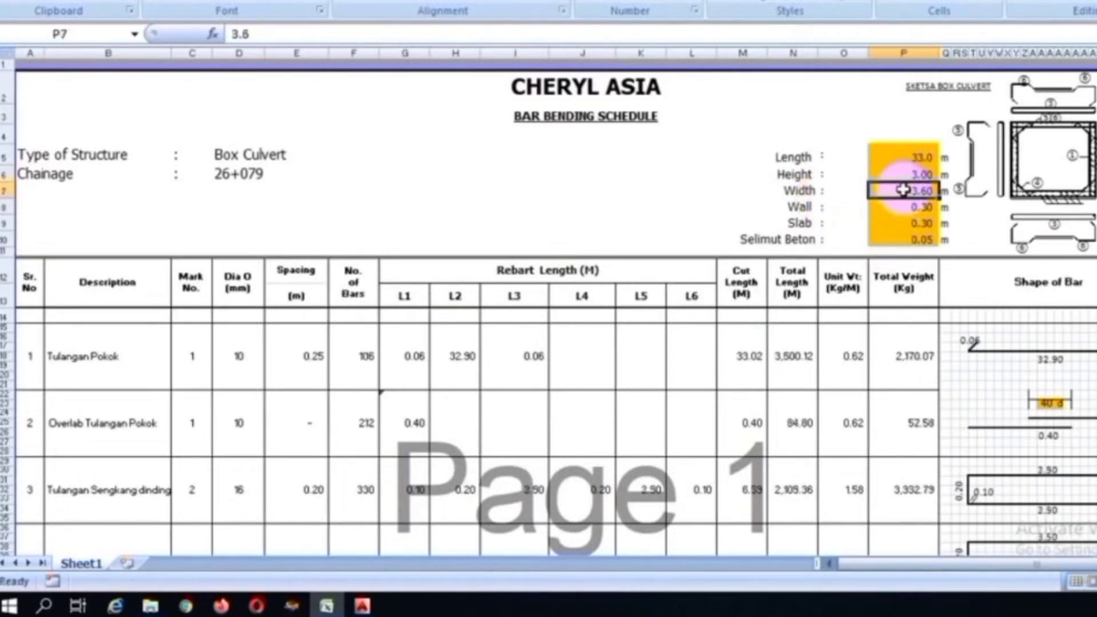
{"action": "type", "text": "3"}
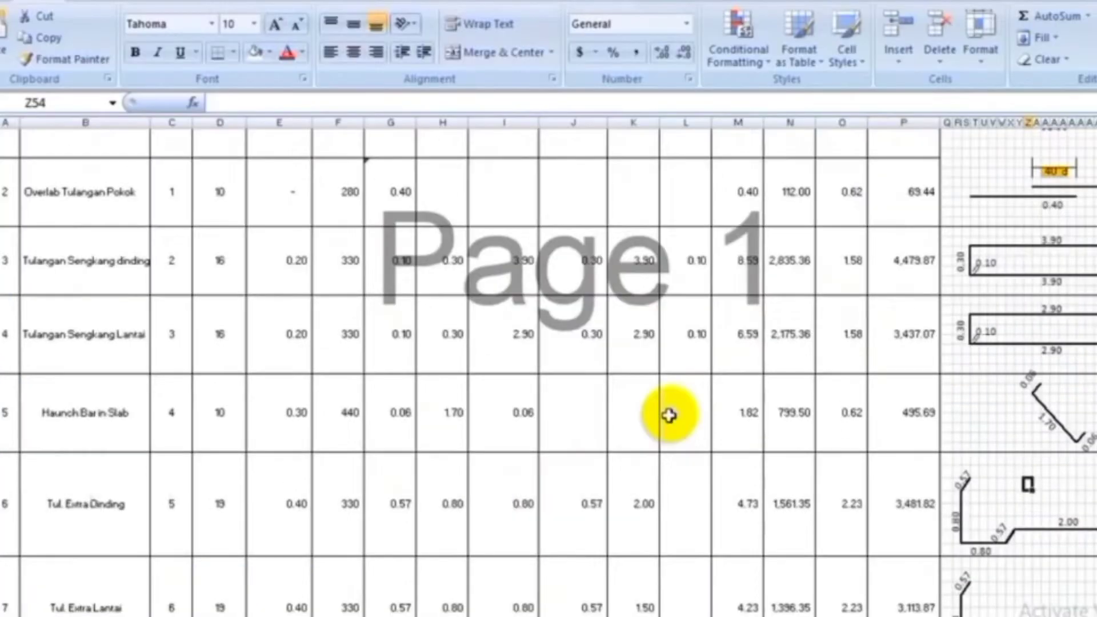
Examine the total weight formulas in kilograms and tons and the RESUME PENULANGAN table below the schedule
{"action": "scroll", "coordinate": [667, 416], "scroll_direction": "down", "scroll_amount": 4}
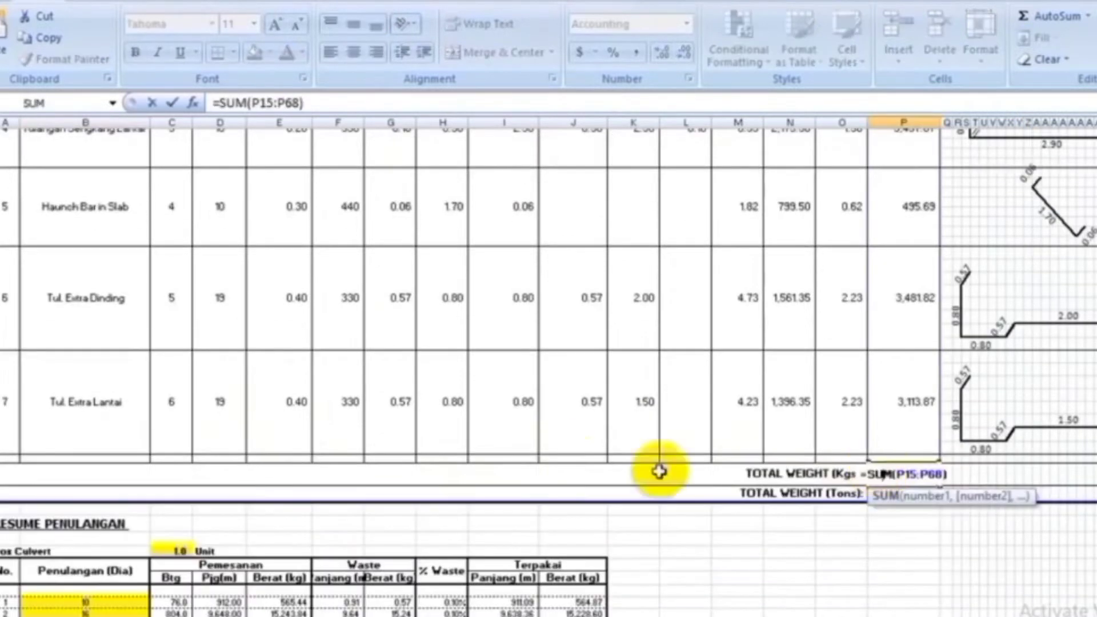
{"action": "key", "text": "Escape"}
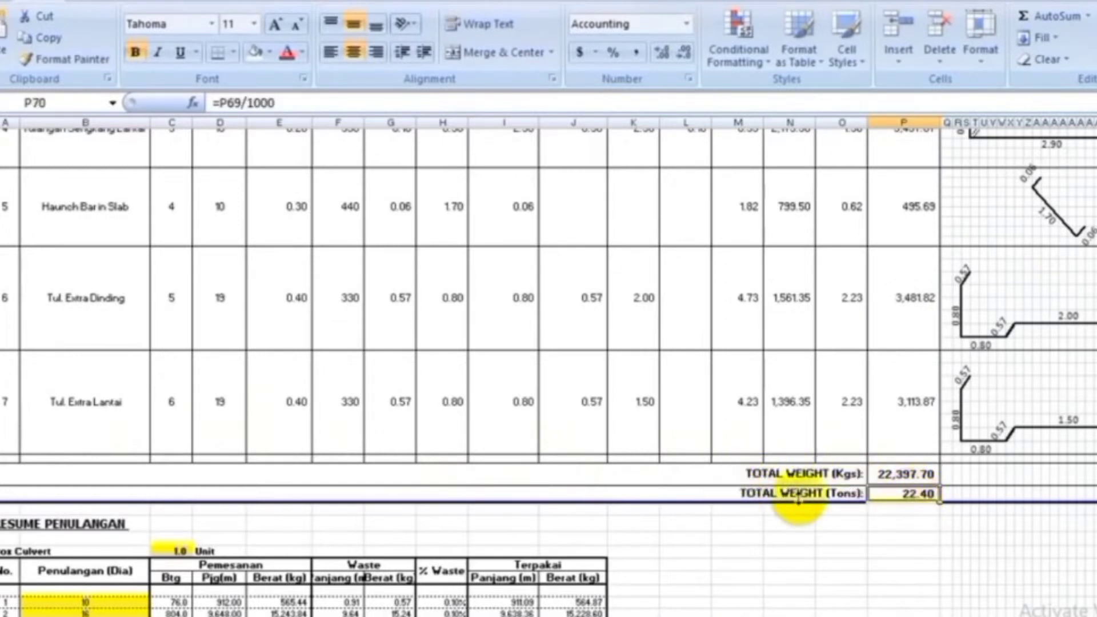
{"action": "left_click", "coordinate": [906, 472]}
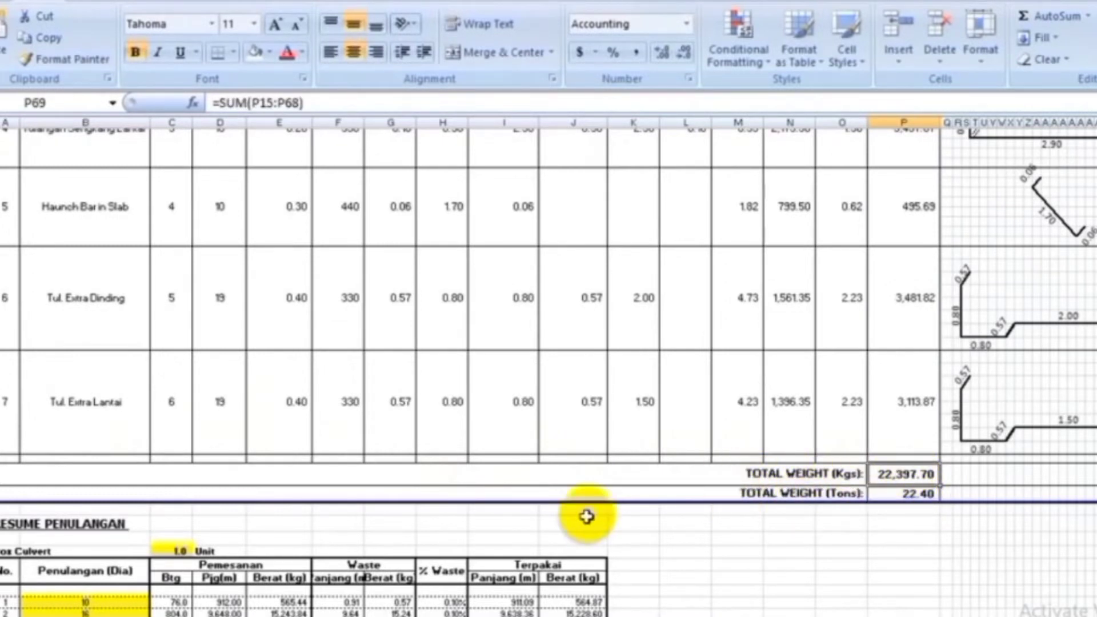
{"action": "left_click", "coordinate": [905, 539]}
{"action": "scroll", "coordinate": [392, 430], "scroll_direction": "down", "scroll_amount": 2}
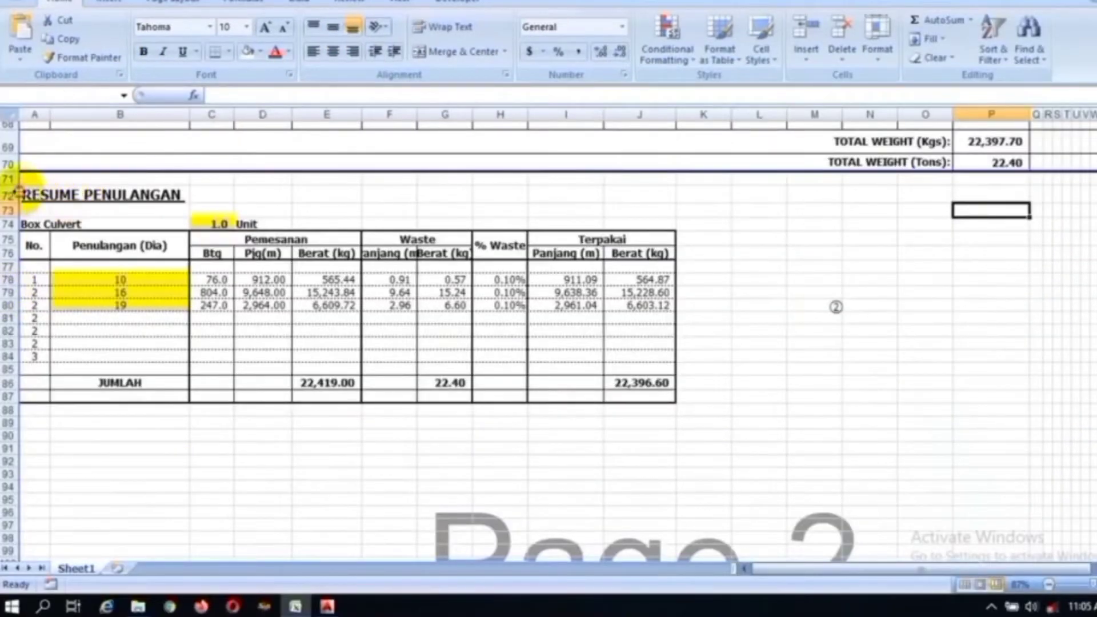
{"action": "left_click", "coordinate": [28, 205]}
{"action": "left_click", "coordinate": [91, 280]}
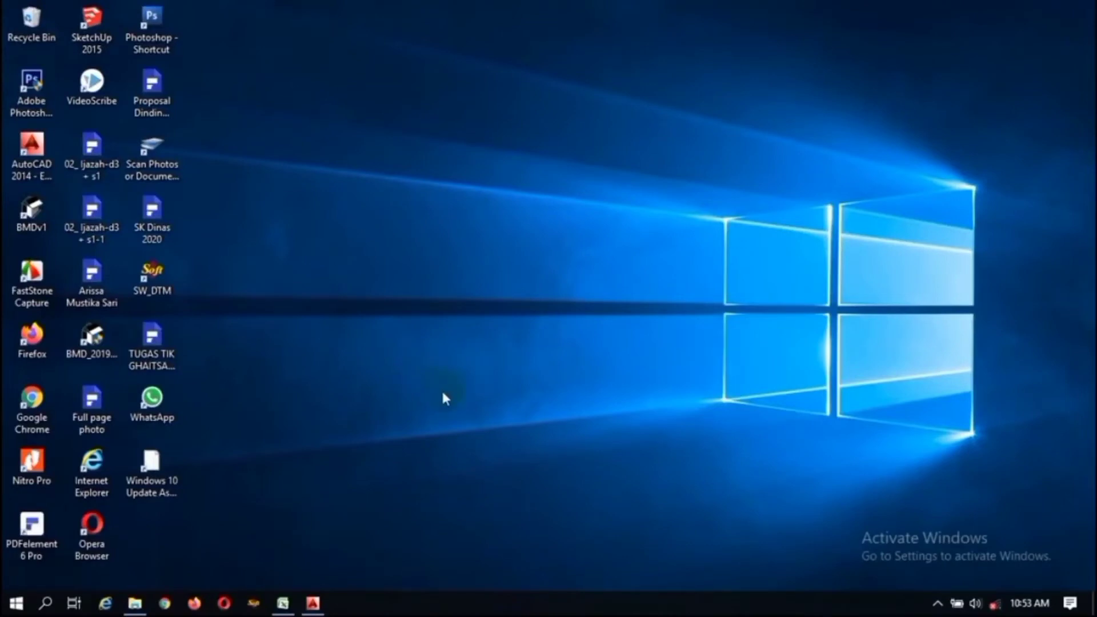
Switch to the AutoCAD drawing and examine the box culvert's reinforcement section and the separate bar shape details
{"action": "left_click", "coordinate": [313, 603]}
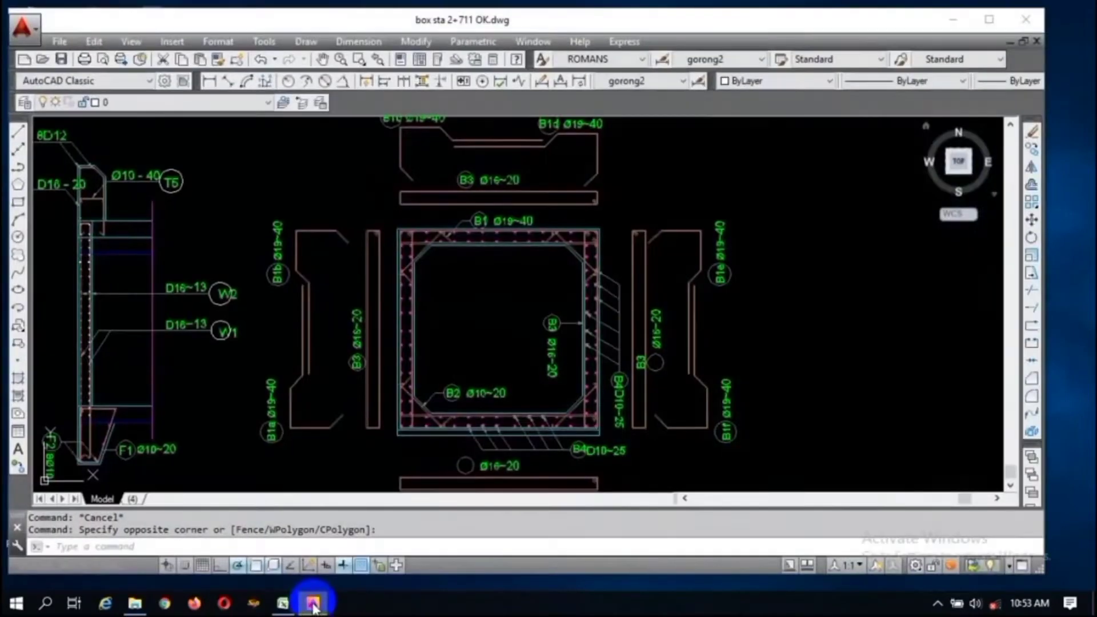
{"action": "scroll", "coordinate": [740, 338], "scroll_direction": "down", "scroll_amount": 5}
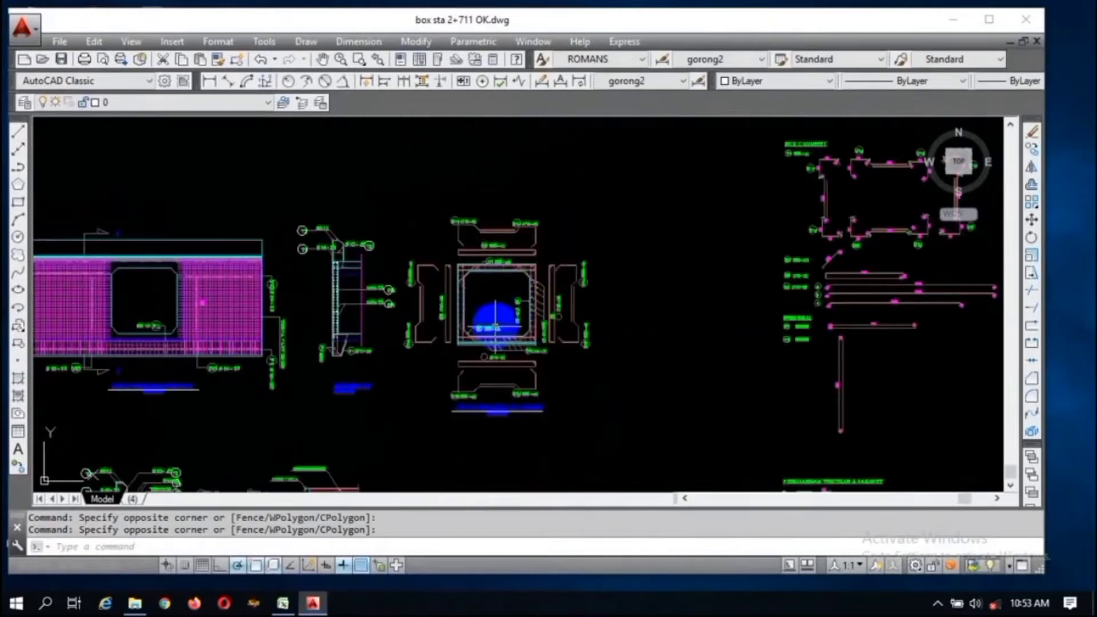
{"action": "scroll", "coordinate": [367, 306], "scroll_direction": "up", "scroll_amount": 5}
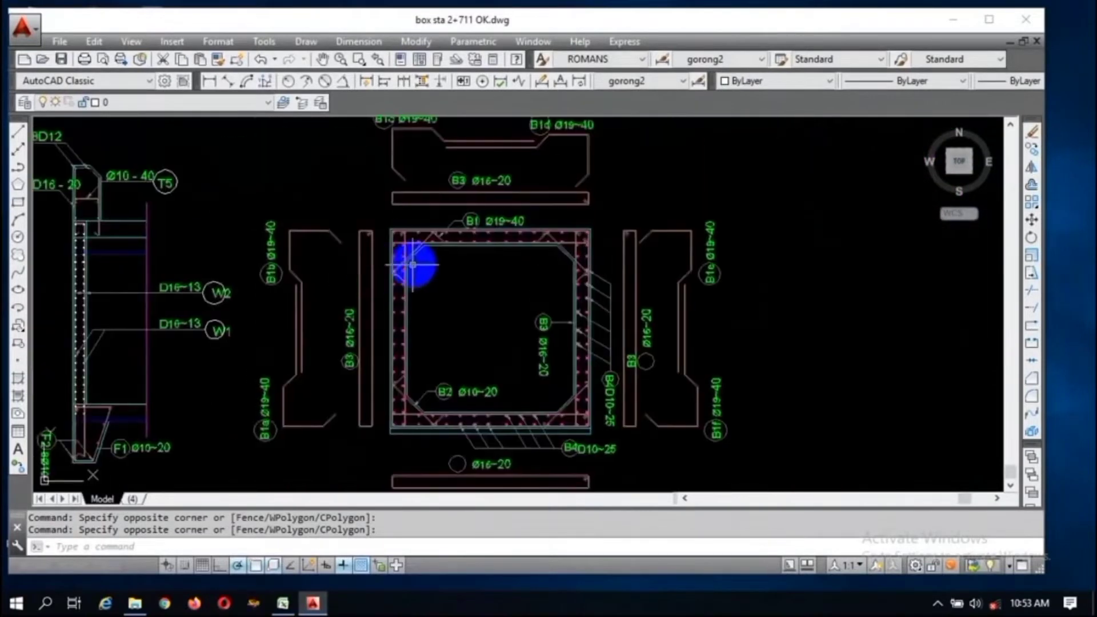
{"action": "scroll", "coordinate": [410, 325], "scroll_direction": "down", "scroll_amount": 5}
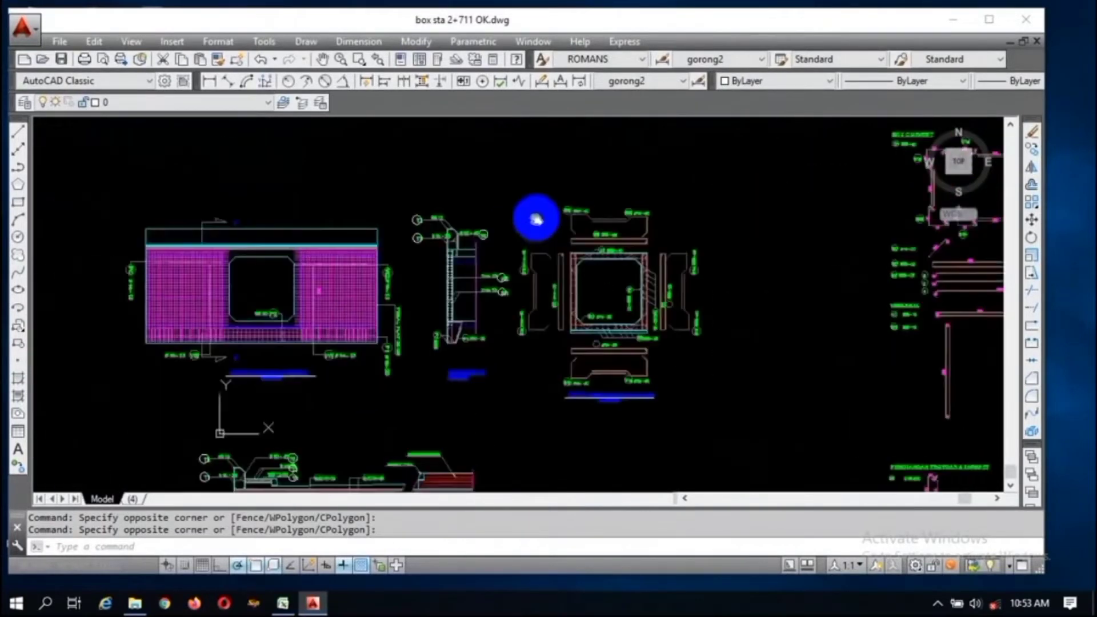
{"action": "scroll", "coordinate": [452, 398], "scroll_direction": "up", "scroll_amount": 6}
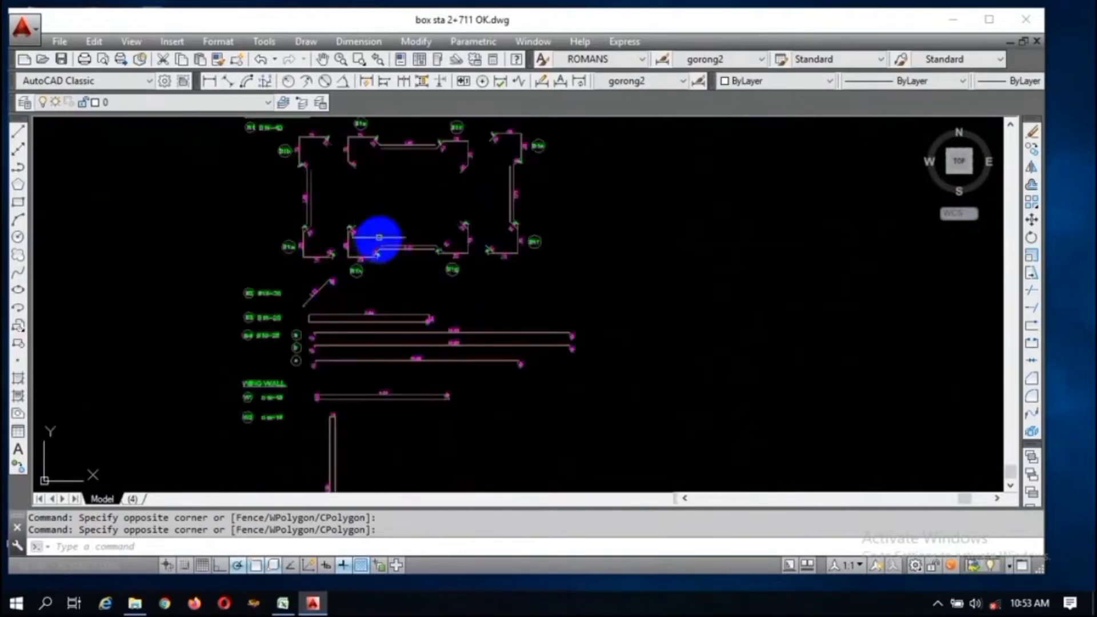
{"action": "left_click_drag", "start_coordinate": [379, 239], "coordinate": [348, 330]}
{"action": "scroll", "coordinate": [228, 345], "scroll_direction": "down", "scroll_amount": 2}
{"action": "mouse_move", "coordinate": [240, 374]}
{"action": "left_mouse_down"}
{"action": "mouse_move", "coordinate": [501, 313]}
{"action": "mouse_move", "coordinate": [519, 372]}
{"action": "mouse_move", "coordinate": [568, 367]}
{"action": "mouse_move", "coordinate": [586, 343]}
{"action": "left_mouse_up"}
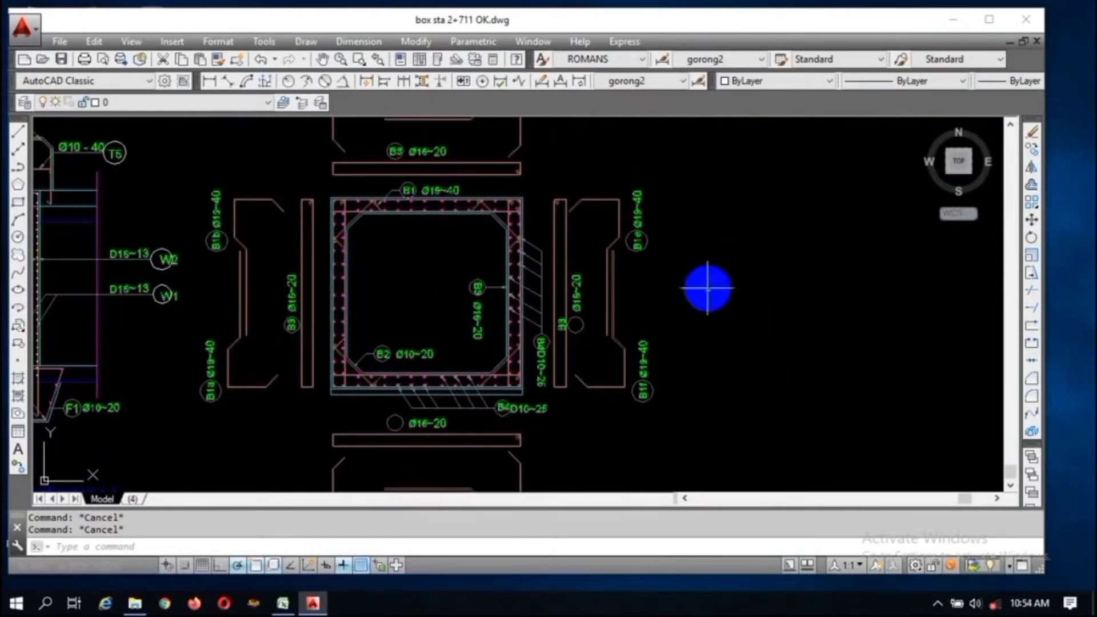
{"action": "left_click", "coordinate": [711, 326]}
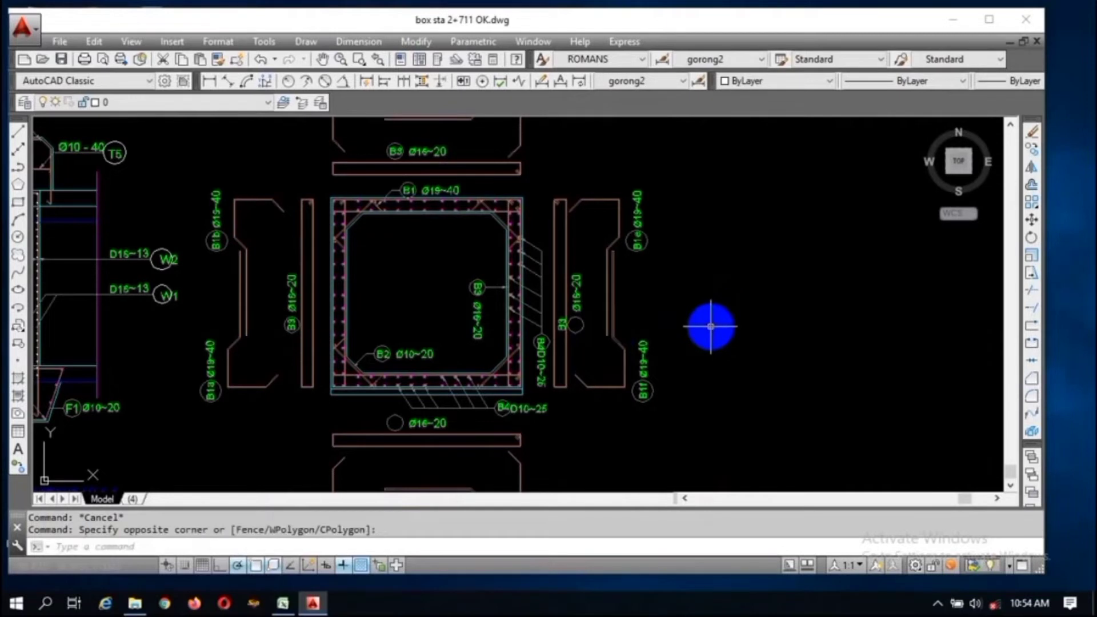
{"action": "left_click", "coordinate": [745, 271]}
{"action": "left_click", "coordinate": [702, 317]}
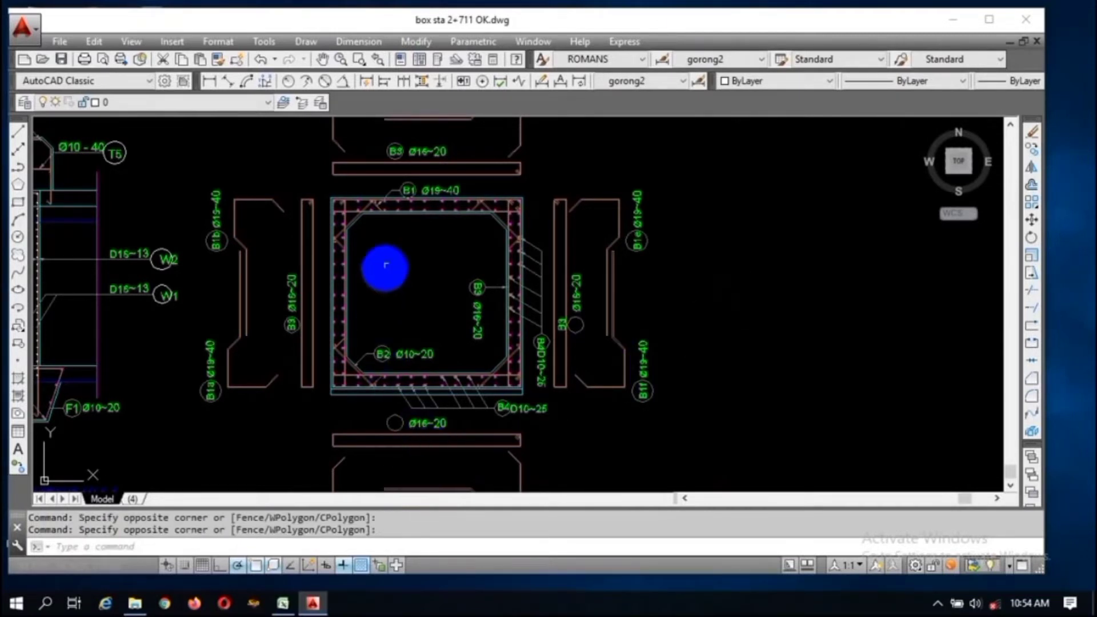
{"action": "left_click", "coordinate": [371, 291]}
{"action": "left_click", "coordinate": [367, 296]}
Switch back to the Excel bar bending schedule and set the culvert's Height and Width to 3 m
{"action": "left_click", "coordinate": [283, 603]}
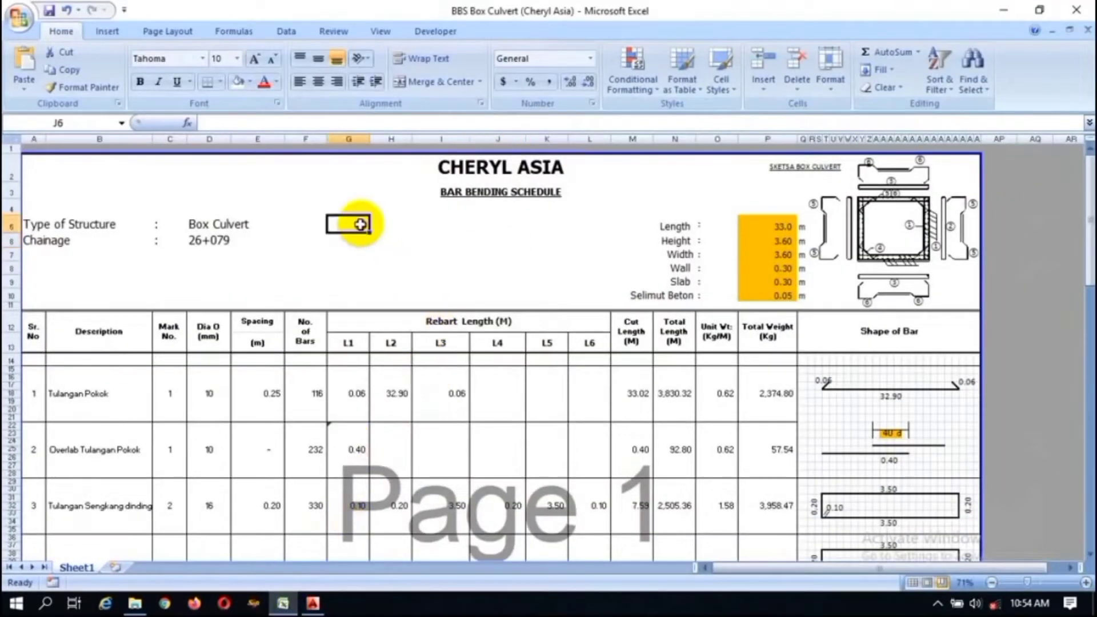
{"action": "left_click", "coordinate": [267, 268]}
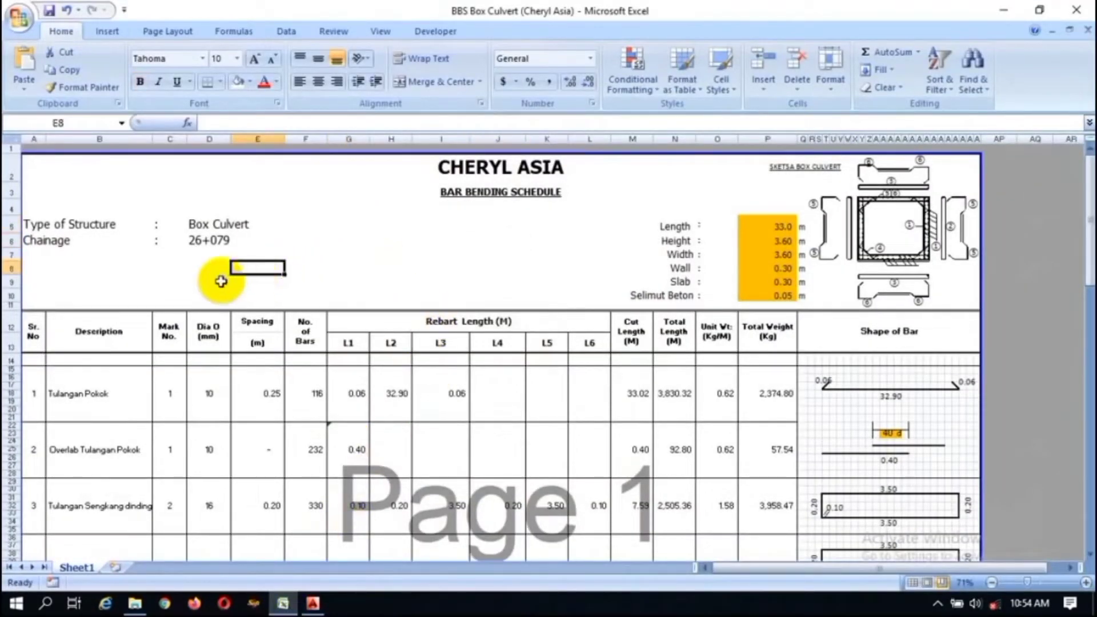
{"action": "left_click", "coordinate": [767, 252]}
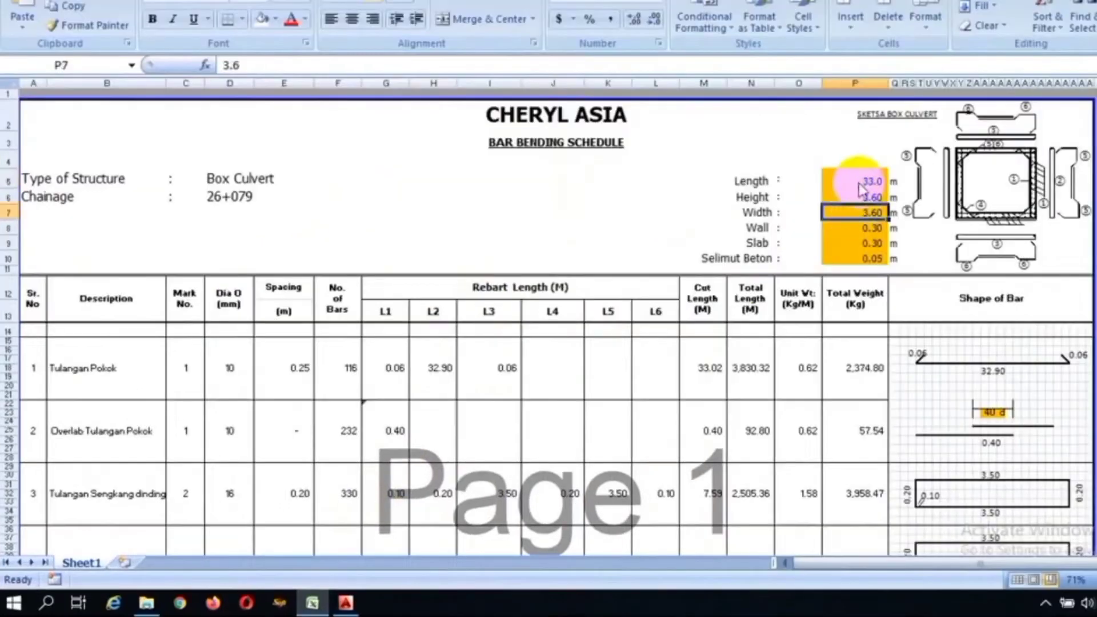
{"action": "left_click", "coordinate": [860, 182]}
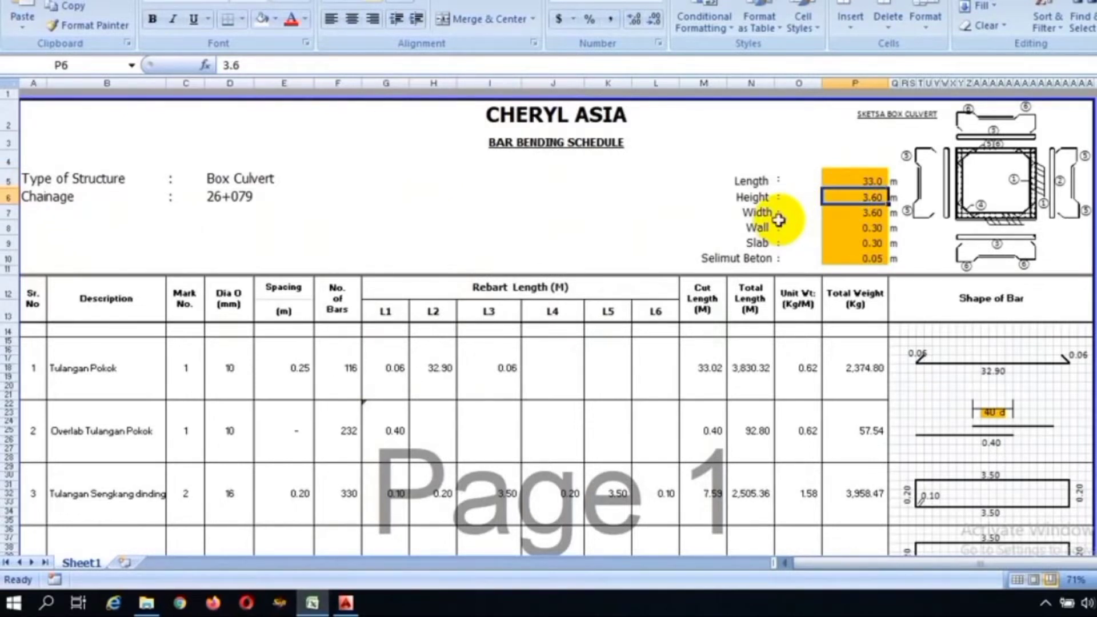
{"action": "type", "text": "3"}
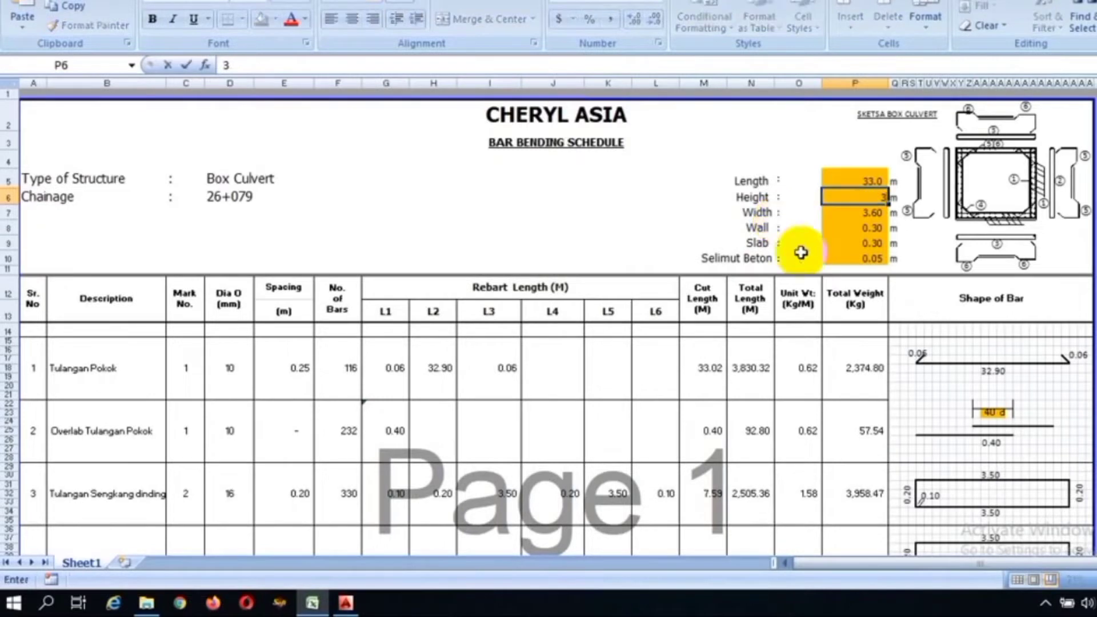
{"action": "left_click", "coordinate": [853, 227]}
{"action": "left_click", "coordinate": [851, 227]}
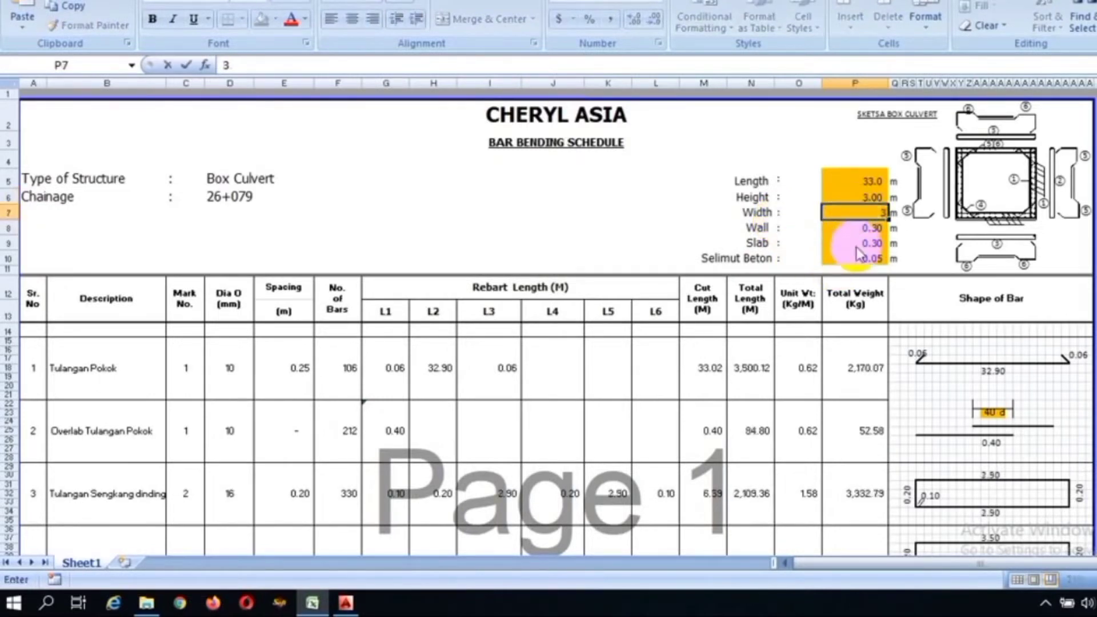
{"action": "left_click", "coordinate": [852, 242]}
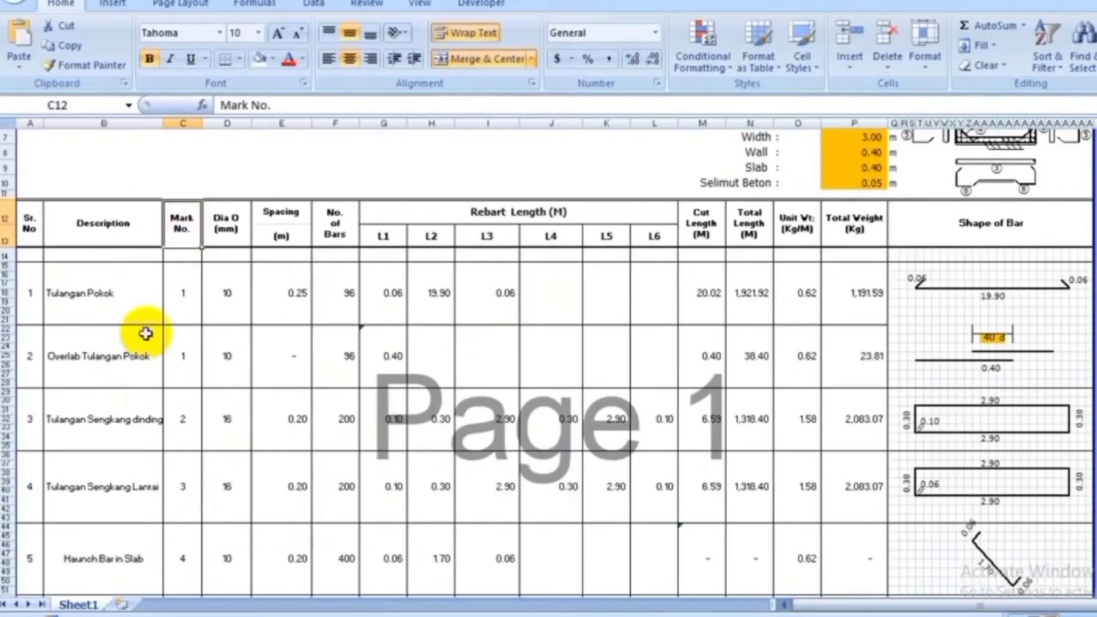
Examine the culvert sketch and the mark number, diameter and spacing cells of the Tulangan Pokok row
{"action": "scroll", "coordinate": [193, 267], "scroll_direction": "up", "scroll_amount": 2}
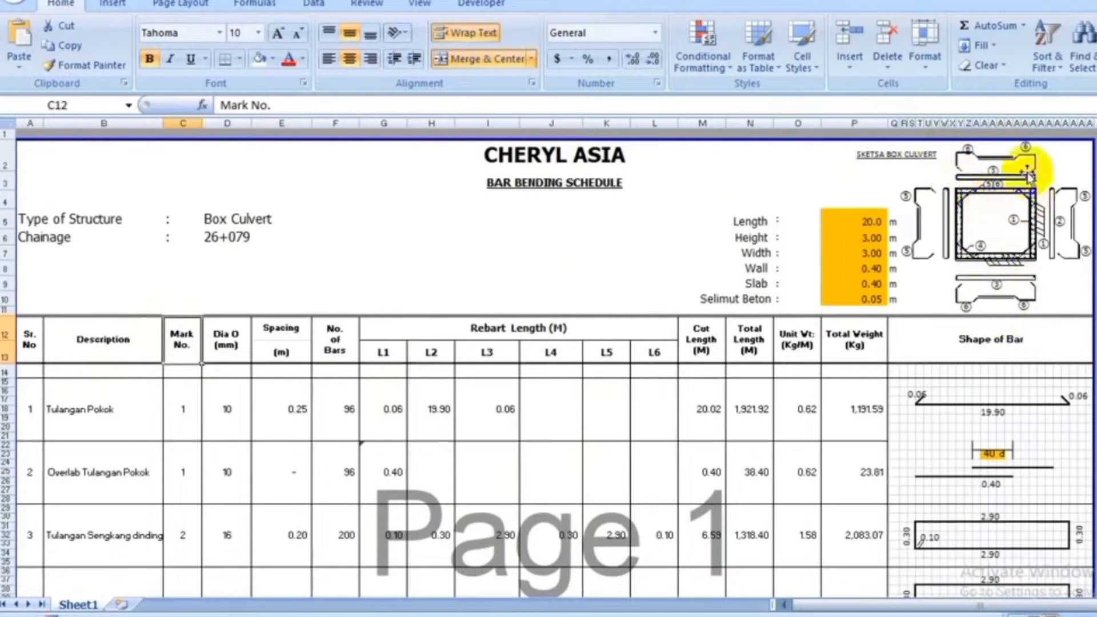
{"action": "left_click", "coordinate": [222, 422]}
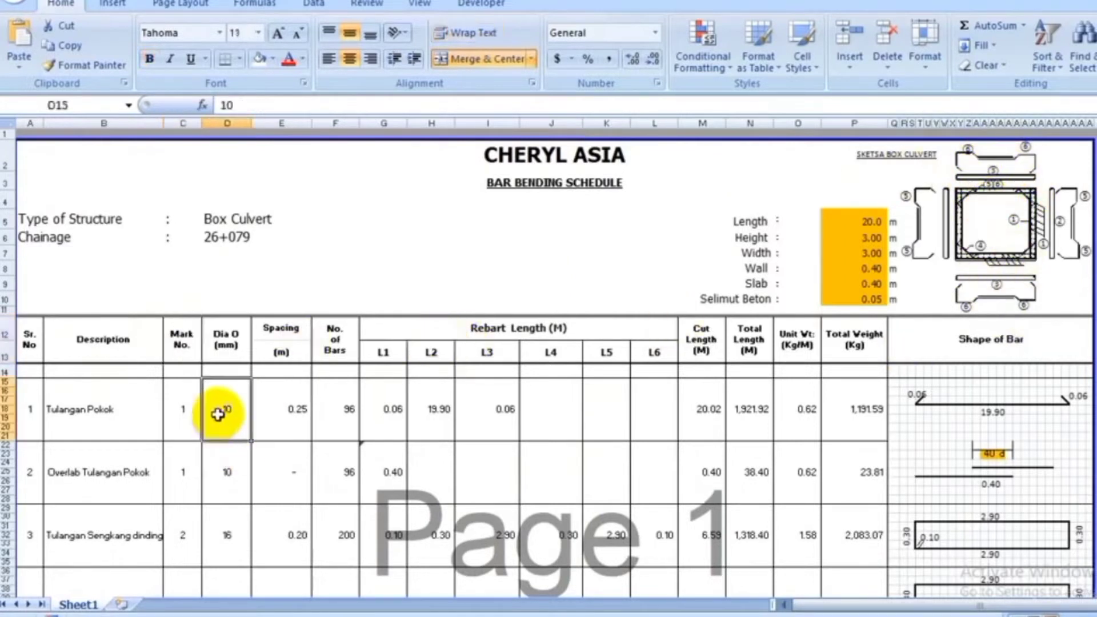
{"action": "left_click", "coordinate": [181, 429]}
{"action": "left_click", "coordinate": [227, 402]}
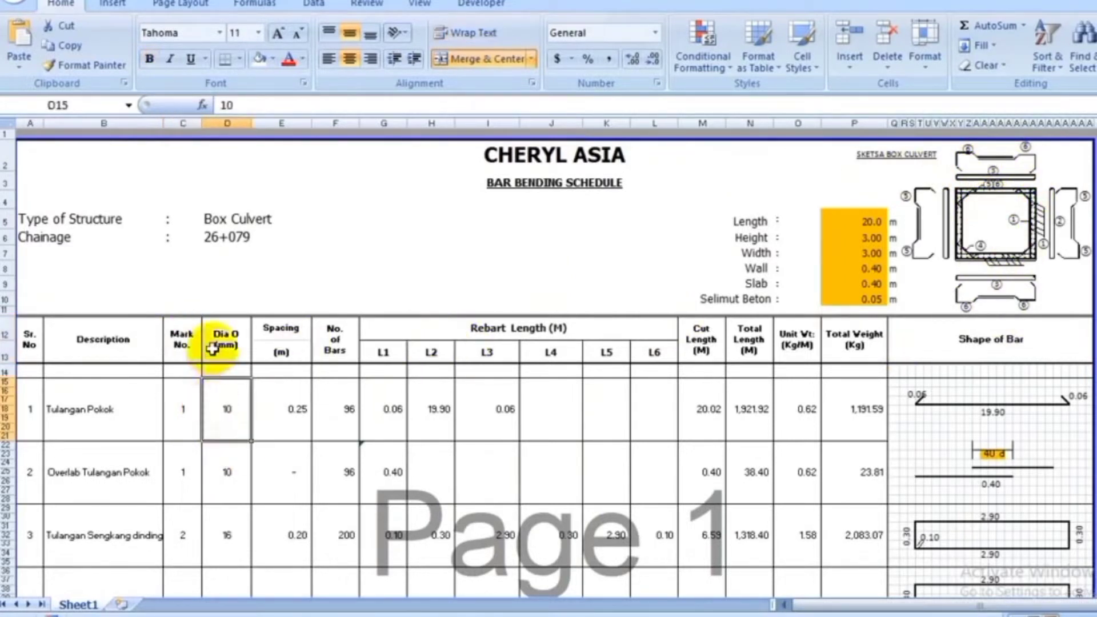
{"action": "left_click", "coordinate": [227, 341]}
{"action": "left_click", "coordinate": [227, 405]}
{"action": "scroll", "coordinate": [263, 360], "scroll_direction": "down", "scroll_amount": 1}
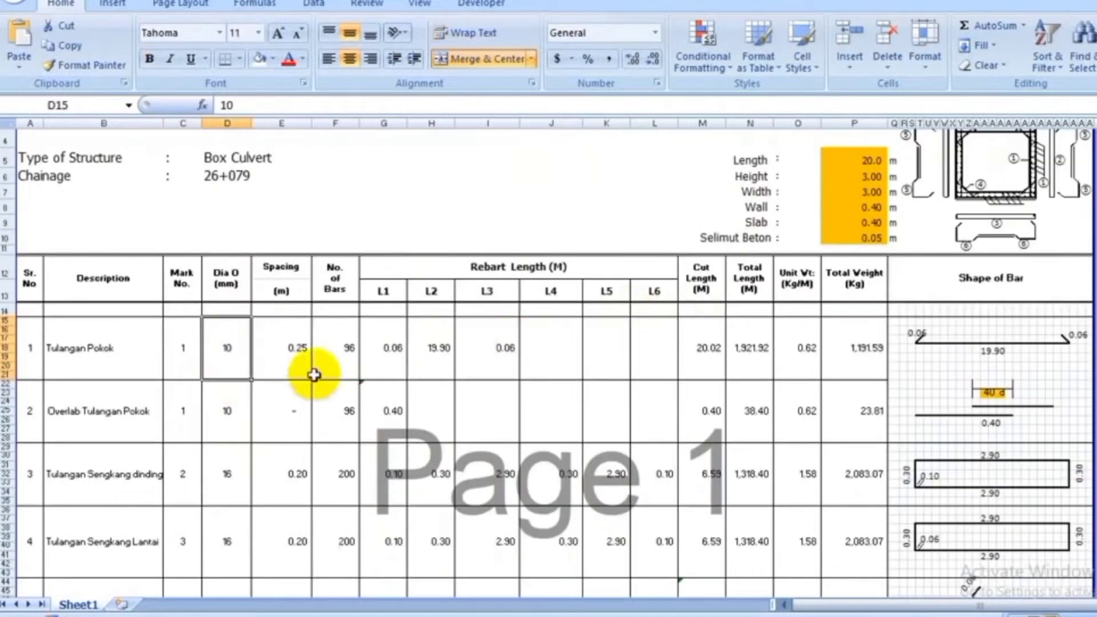
{"action": "left_click", "coordinate": [289, 349]}
{"action": "left_click", "coordinate": [227, 284]}
{"action": "left_click", "coordinate": [227, 369]}
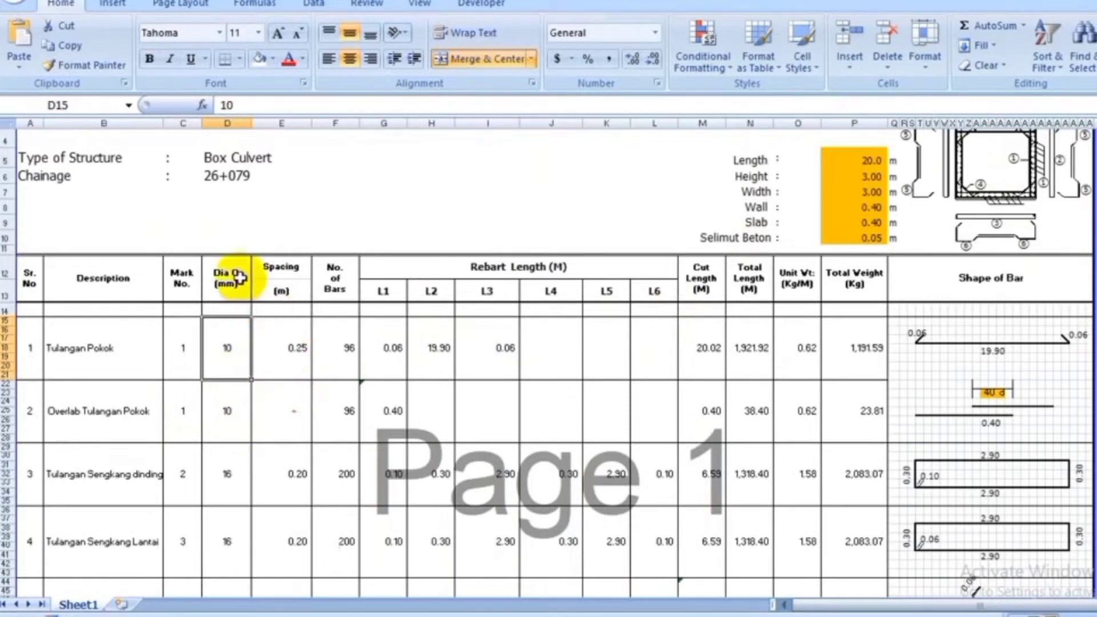
{"action": "left_click", "coordinate": [268, 348]}
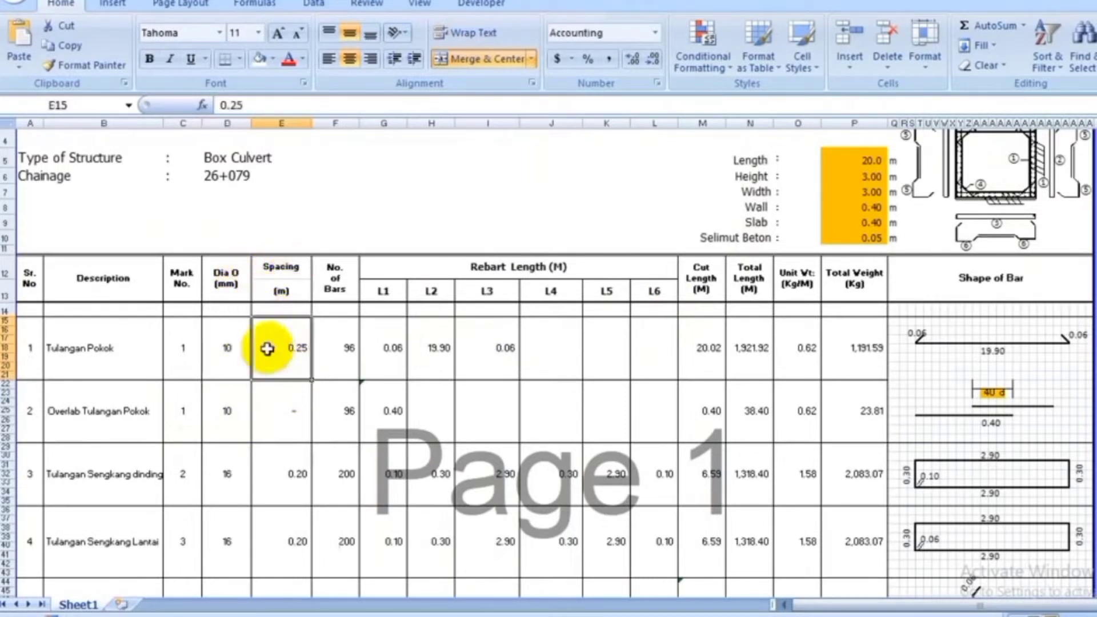
Set the Tulangan Pokok bar diameter to 12 mm and inspect that row's total length and unit weight cells
{"action": "left_click", "coordinate": [225, 346]}
{"action": "type", "text": "12"}
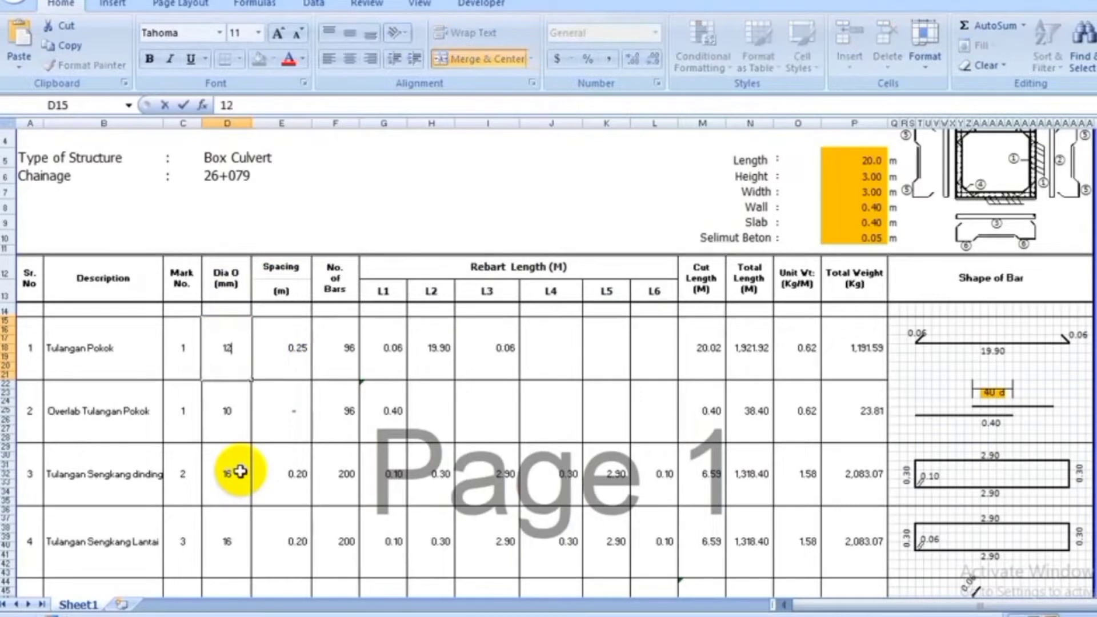
{"action": "key", "text": "Return"}
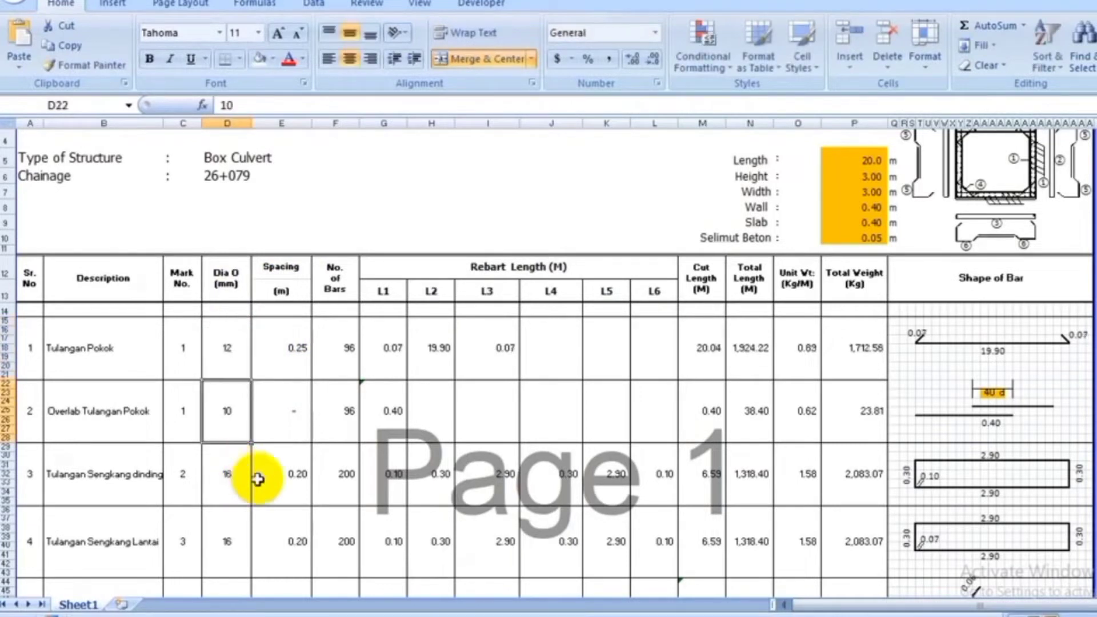
{"action": "left_click", "coordinate": [751, 345]}
{"action": "left_click", "coordinate": [798, 345]}
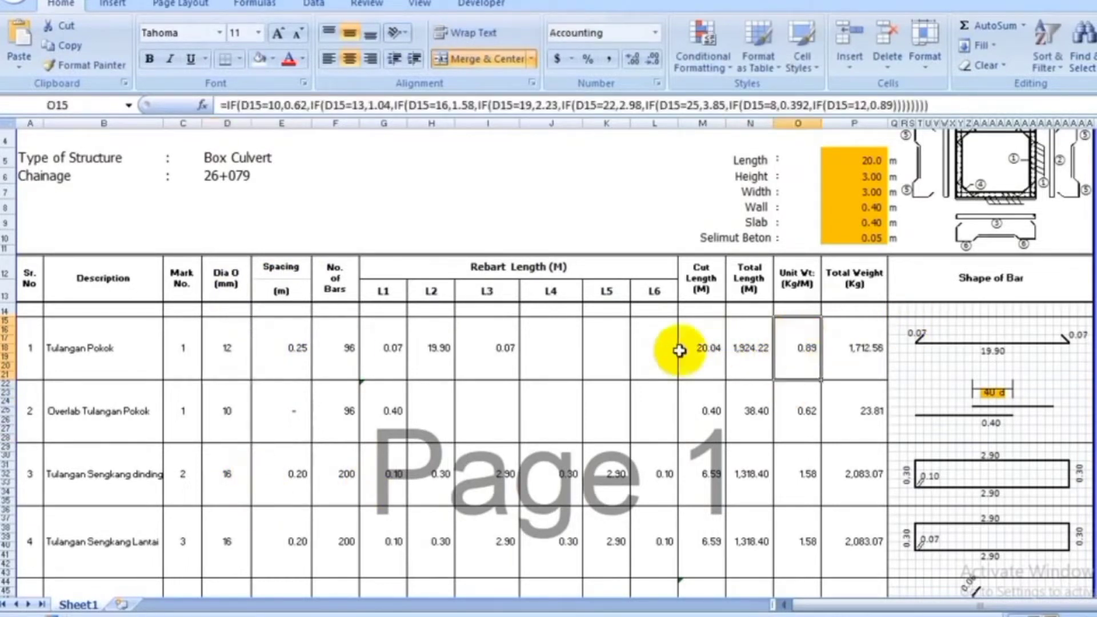
Inspect the total length, unit weight and total weight cells of the Tulangan Pokok row
{"action": "left_click", "coordinate": [756, 342]}
{"action": "left_click", "coordinate": [801, 347]}
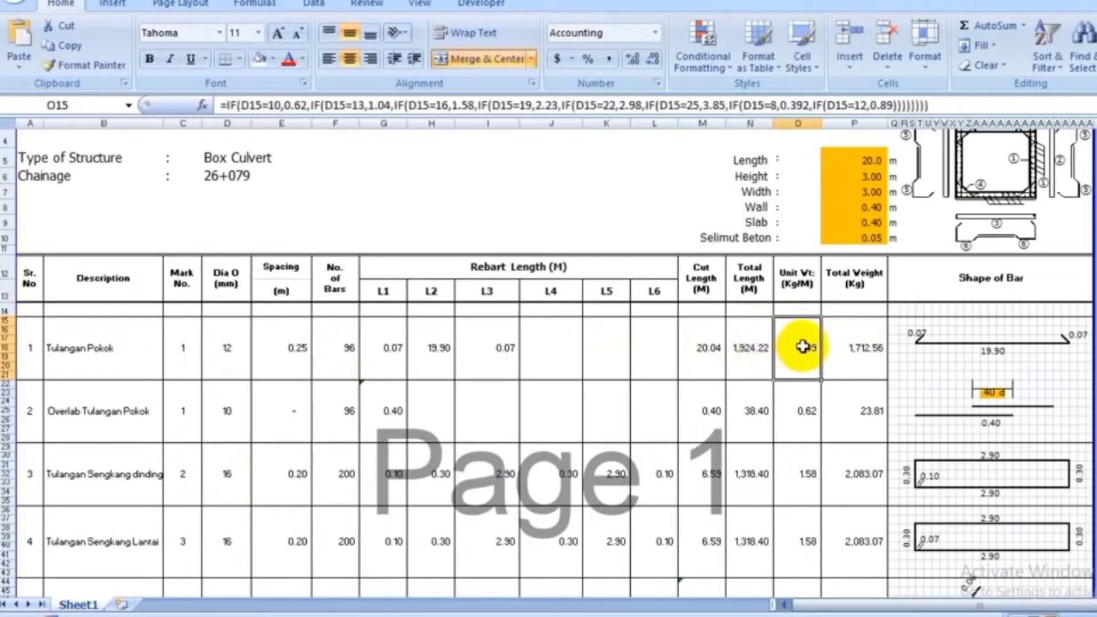
{"action": "left_click", "coordinate": [857, 347]}
{"action": "left_click", "coordinate": [415, 359]}
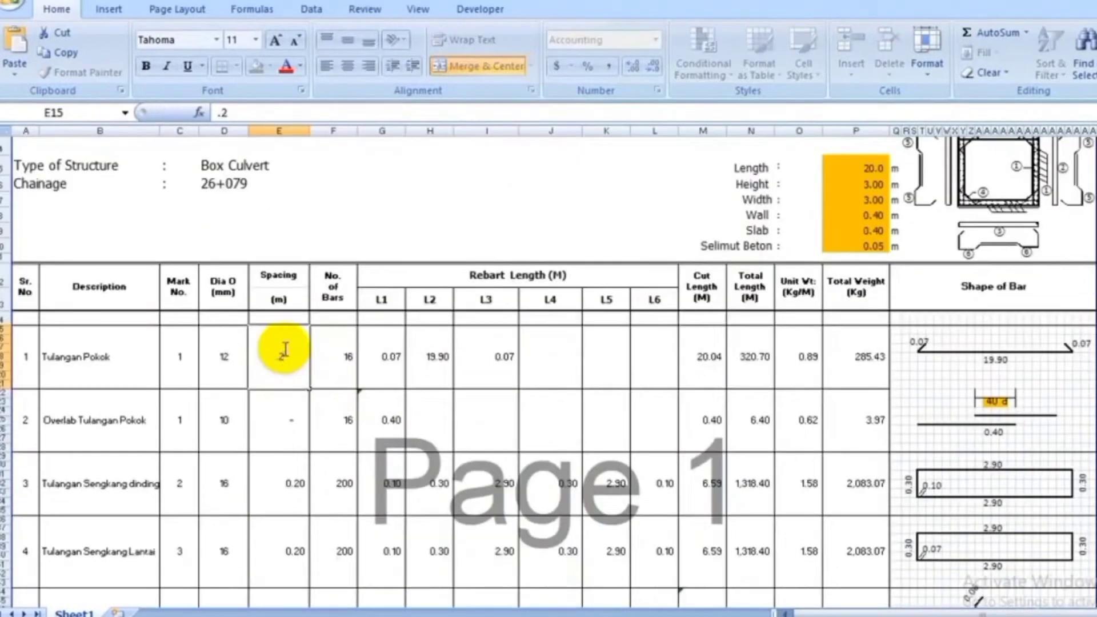
Set the Tulangan Pokok row's spacing to 0.2 m and its bar diameter to 16 mm
{"action": "left_click", "coordinate": [285, 349]}
{"action": "type", "text": ".2"}
{"action": "key", "text": "Return"}
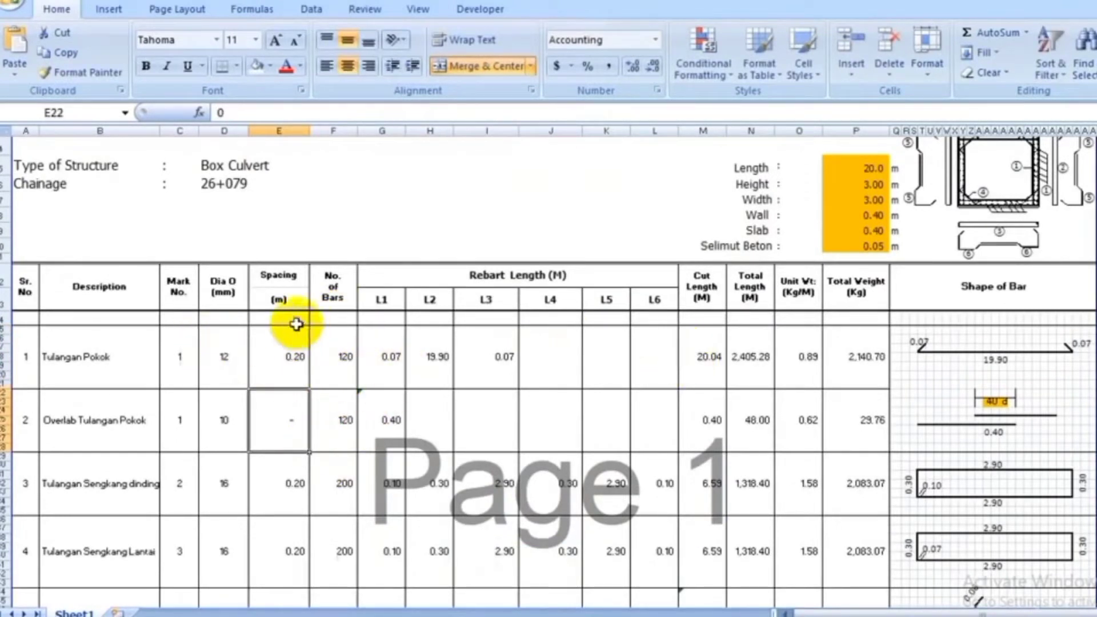
{"action": "left_click", "coordinate": [224, 352]}
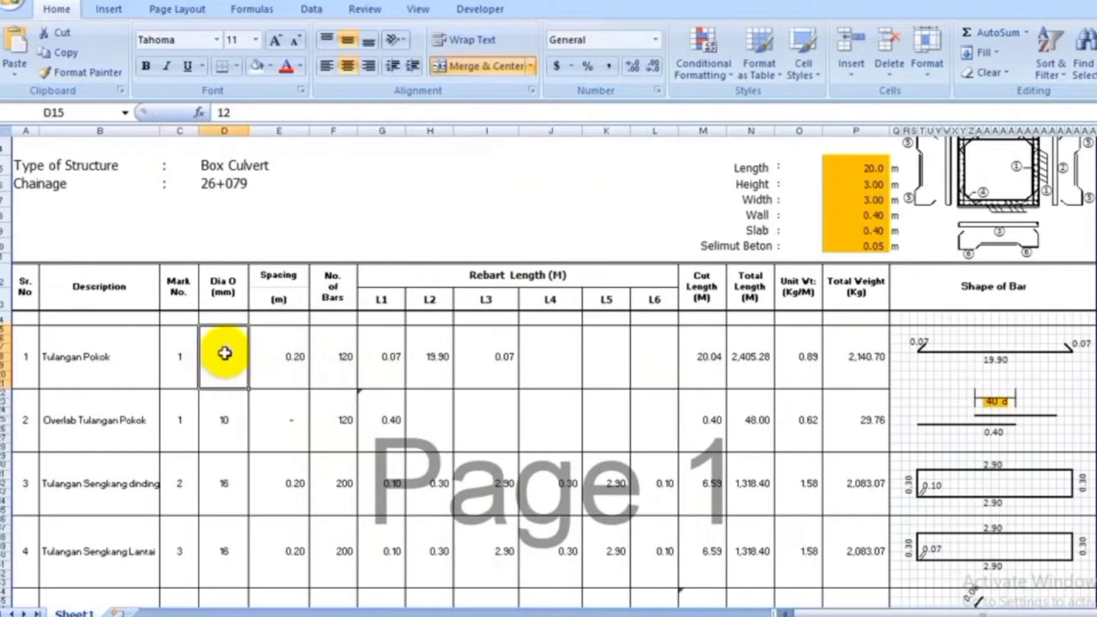
{"action": "type", "text": "1"}
{"action": "left_click", "coordinate": [201, 405]}
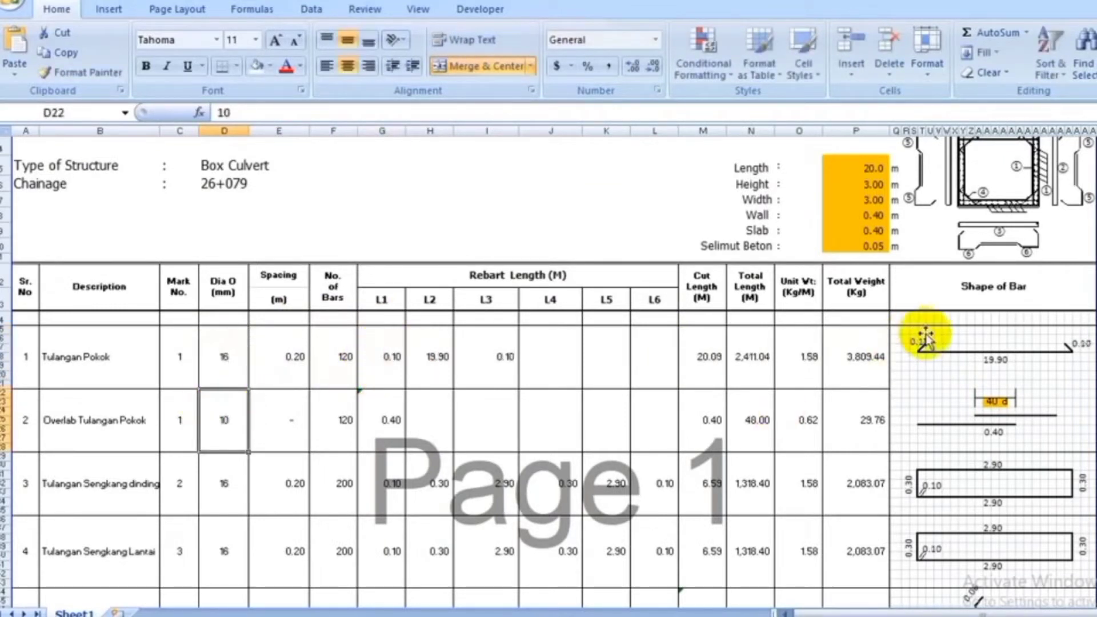
Check the L1 and L2 formulas of the Tulangan Pokok row and set the culvert's Length to 33 m
{"action": "left_click", "coordinate": [385, 357]}
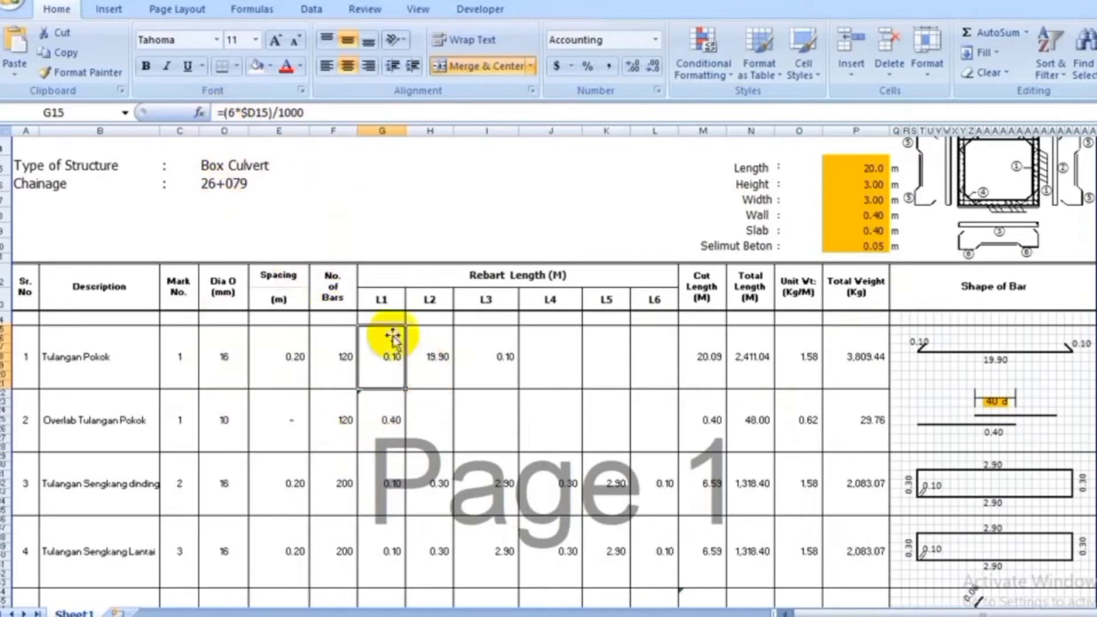
{"action": "left_click", "coordinate": [431, 354]}
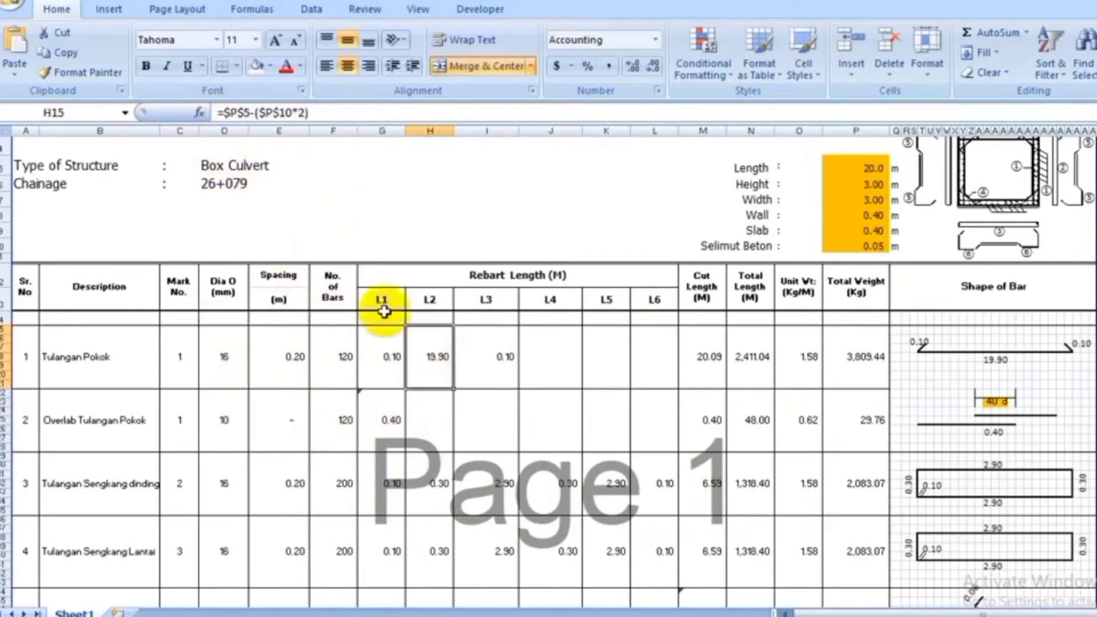
{"action": "scroll", "coordinate": [804, 348], "scroll_direction": "up", "scroll_amount": 1}
{"action": "left_click", "coordinate": [862, 227]}
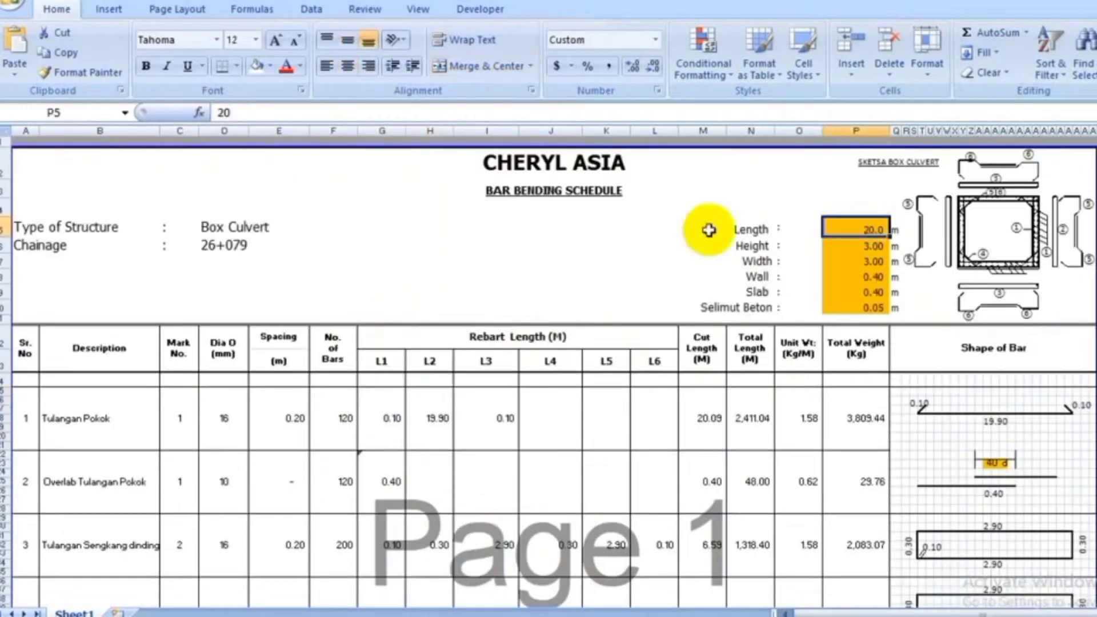
{"action": "type", "text": "33"}
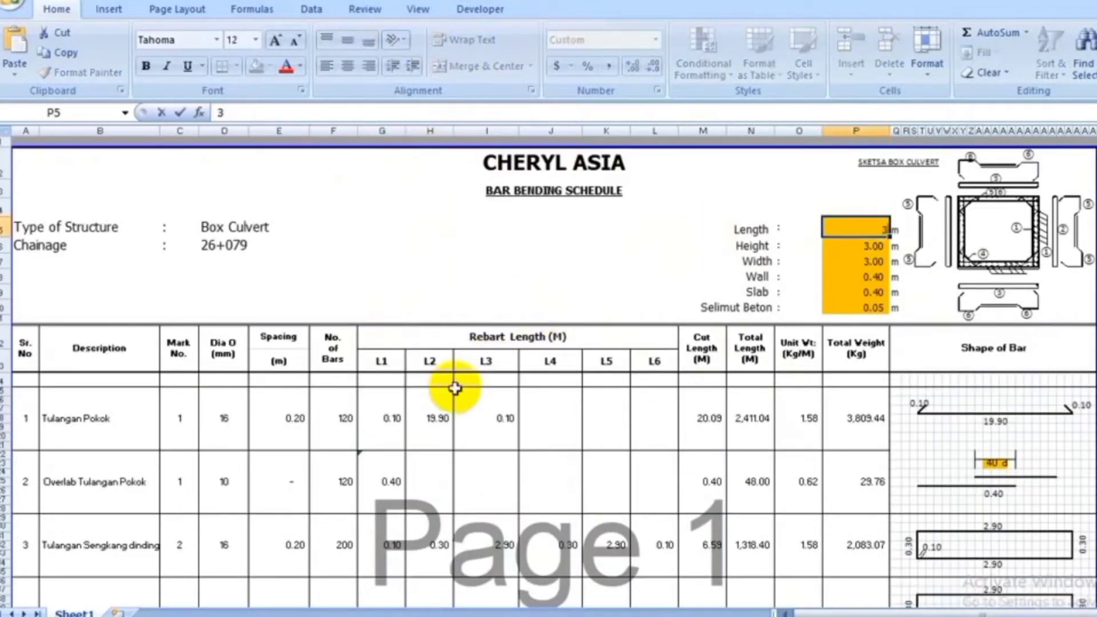
{"action": "key", "text": "Return"}
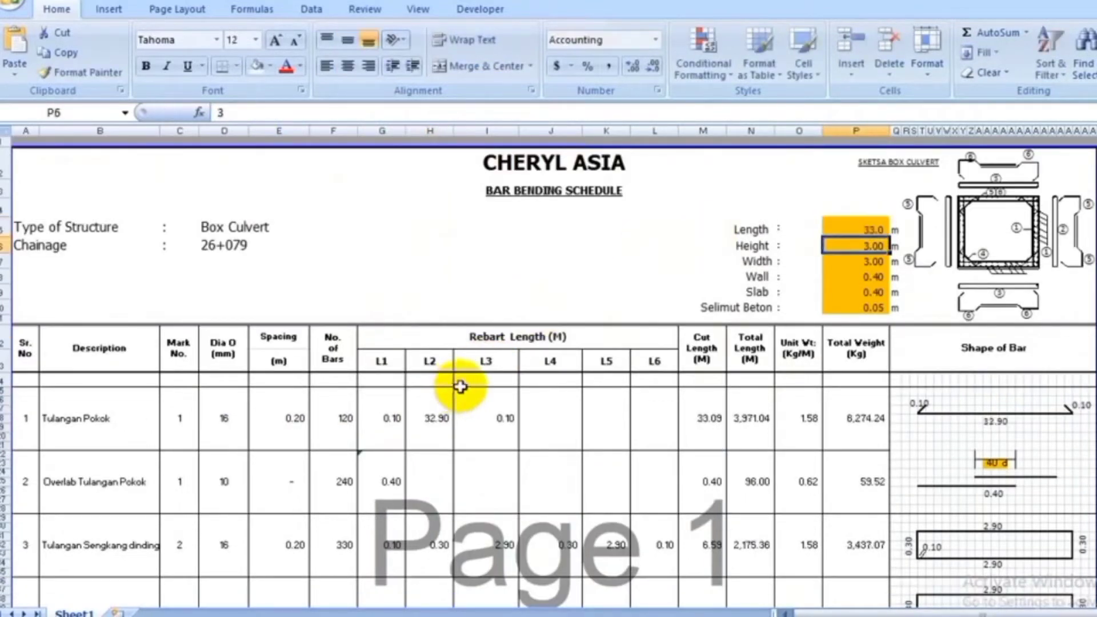
Examine the cells referenced by the Tulangan Pokok row's L2 formula, and inspect that row's L3 cell
{"action": "left_click", "coordinate": [436, 416]}
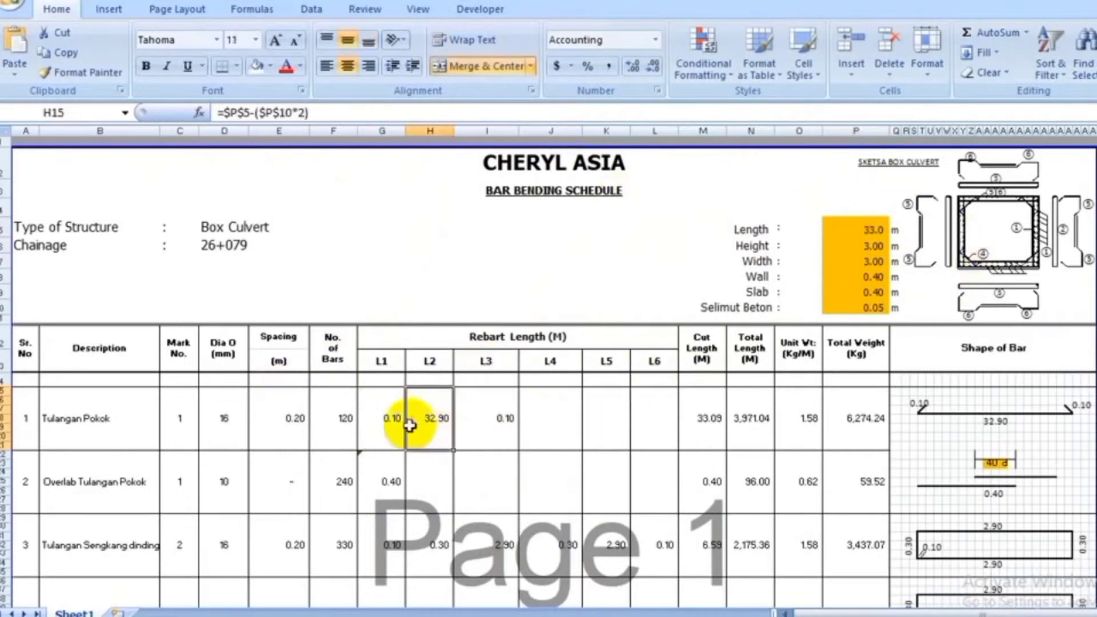
{"action": "left_click", "coordinate": [326, 112]}
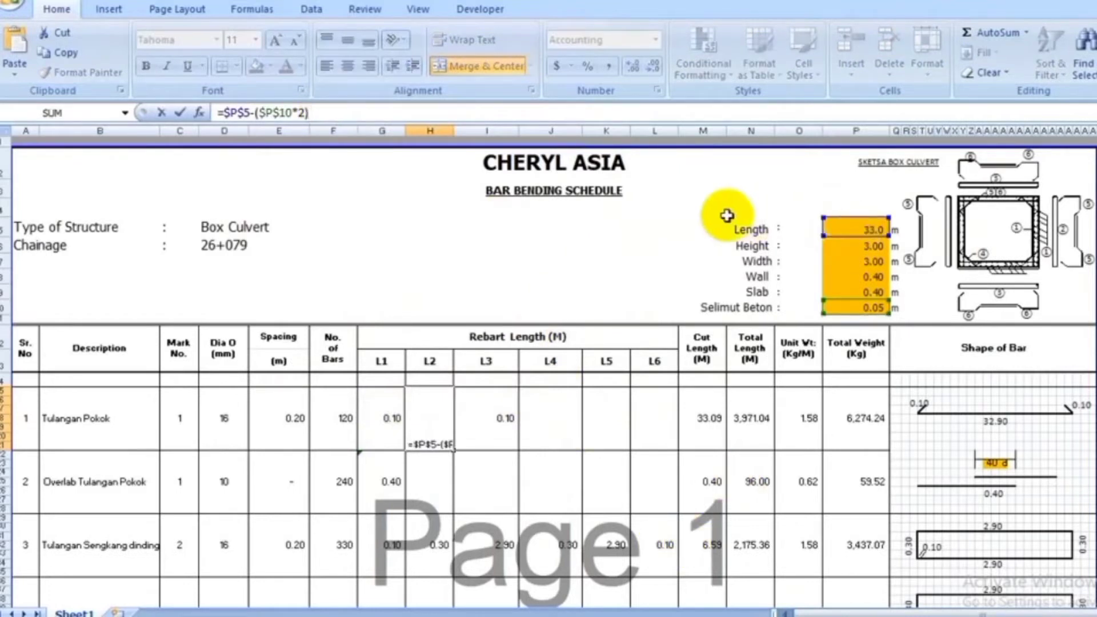
{"action": "left_click", "coordinate": [842, 226]}
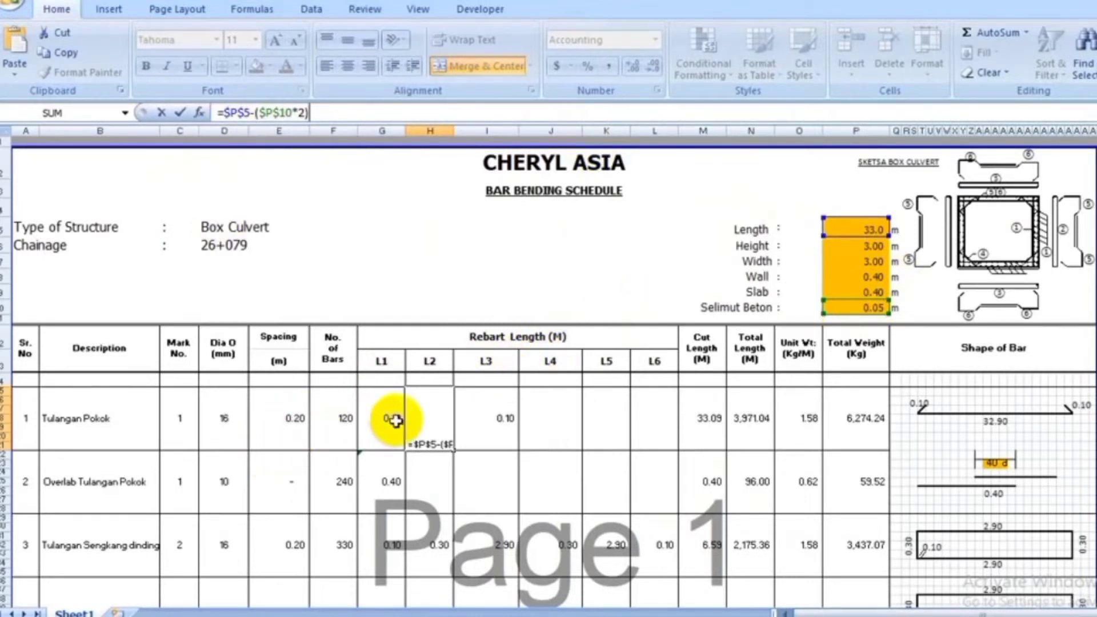
{"action": "key", "text": "Escape"}
{"action": "left_click", "coordinate": [491, 420]}
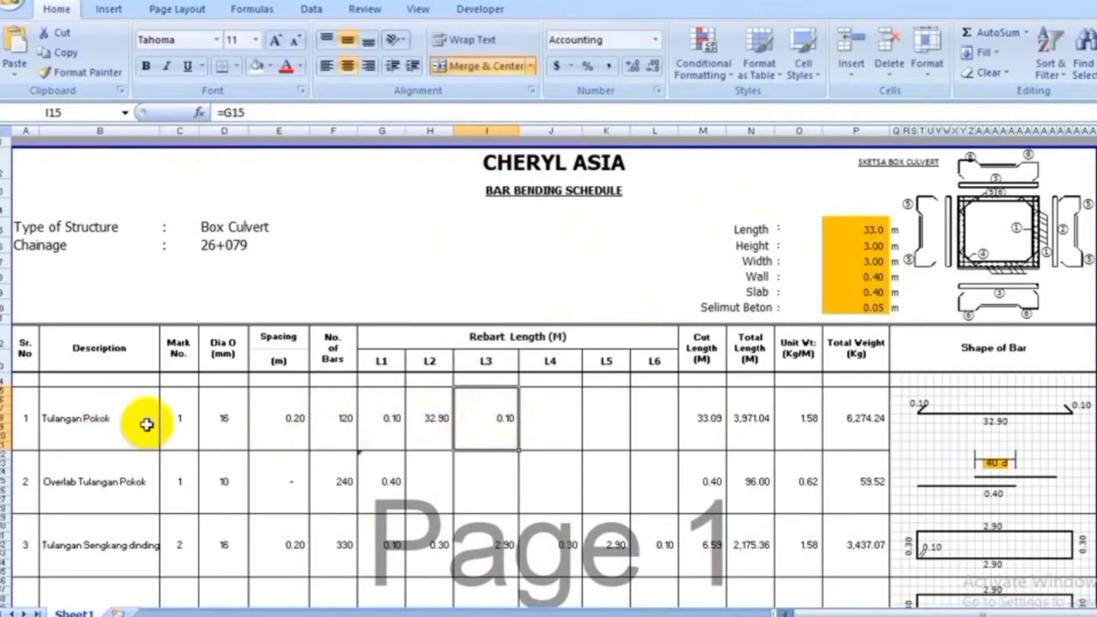
{"action": "left_click", "coordinate": [586, 413]}
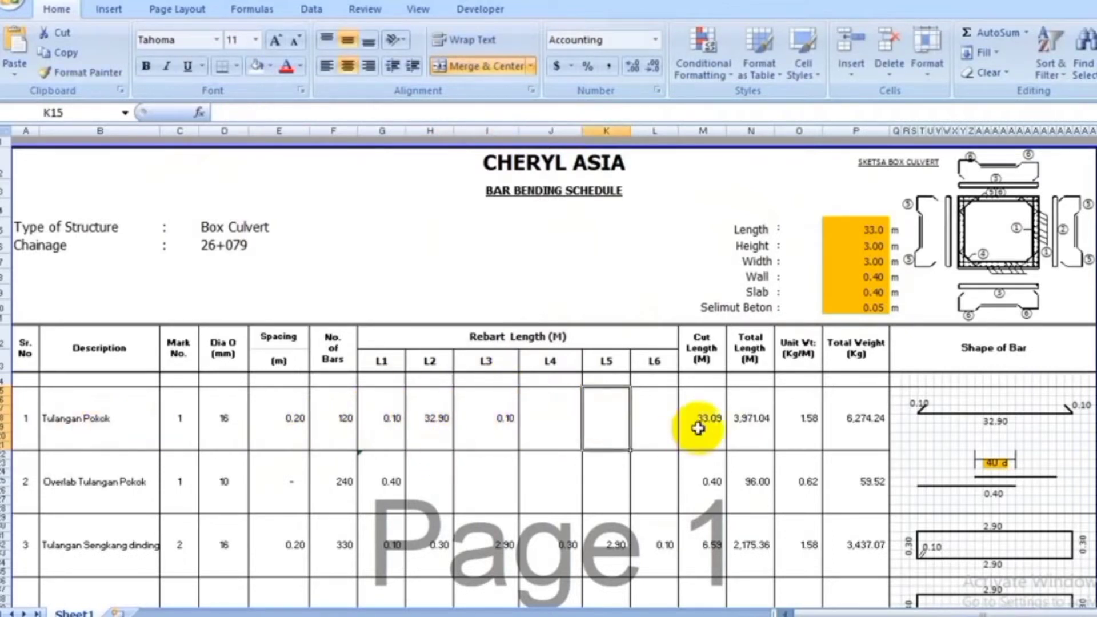
Inspect the number of bars and L1 formulas of the Overlab Tulangan Pokok row
{"action": "left_click", "coordinate": [502, 474]}
{"action": "left_click", "coordinate": [108, 478]}
{"action": "left_click", "coordinate": [337, 478]}
{"action": "scroll", "coordinate": [923, 354], "scroll_direction": "down", "scroll_amount": 1}
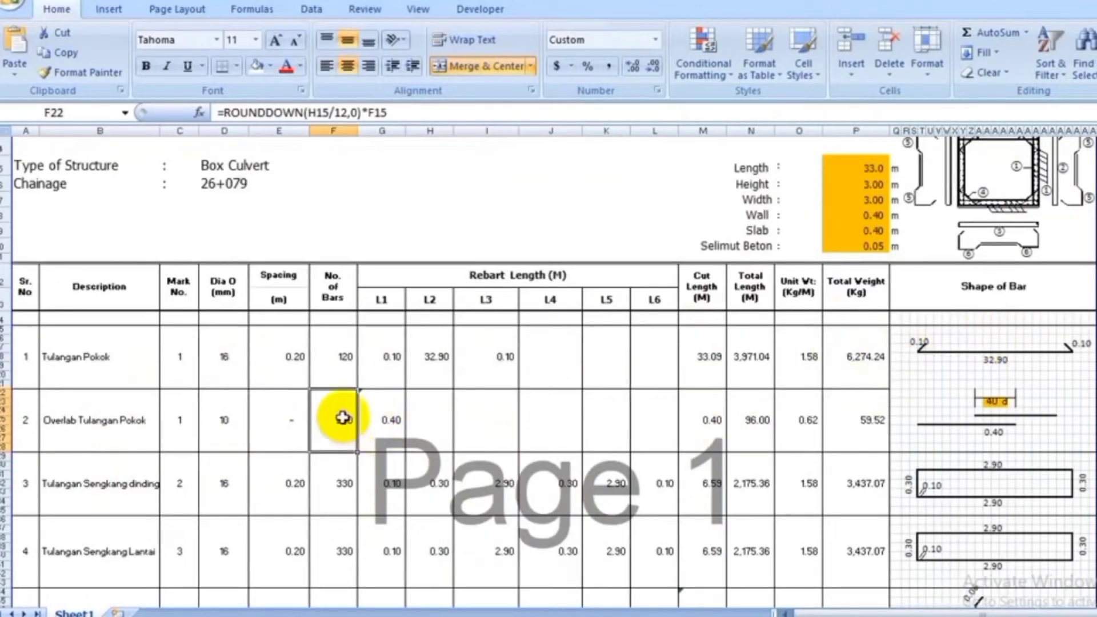
{"action": "left_click", "coordinate": [379, 420]}
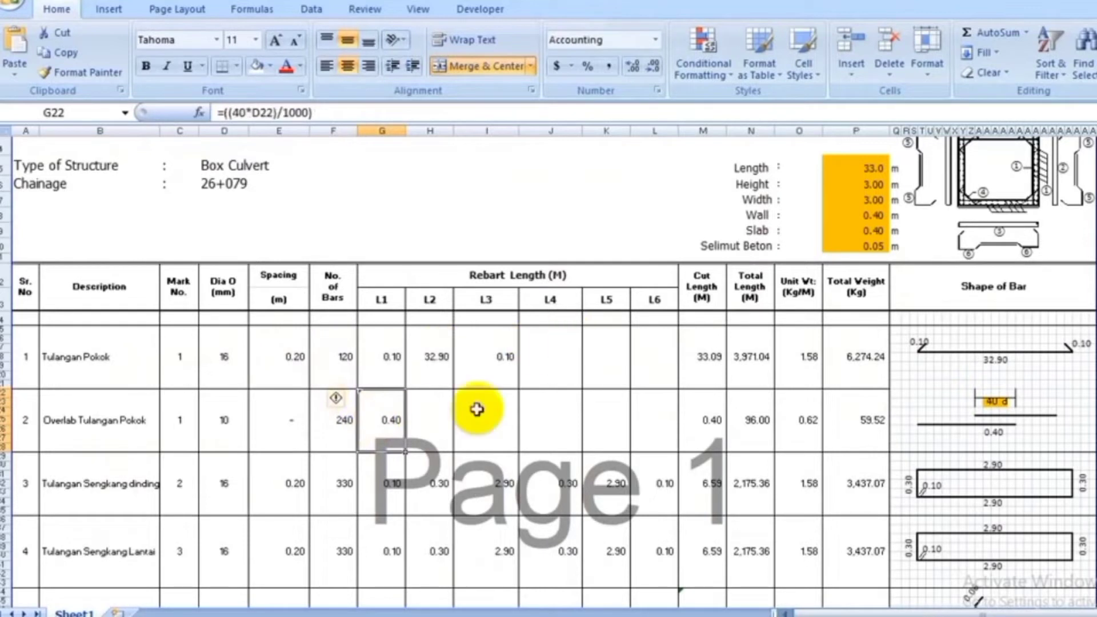
{"action": "left_click", "coordinate": [338, 435]}
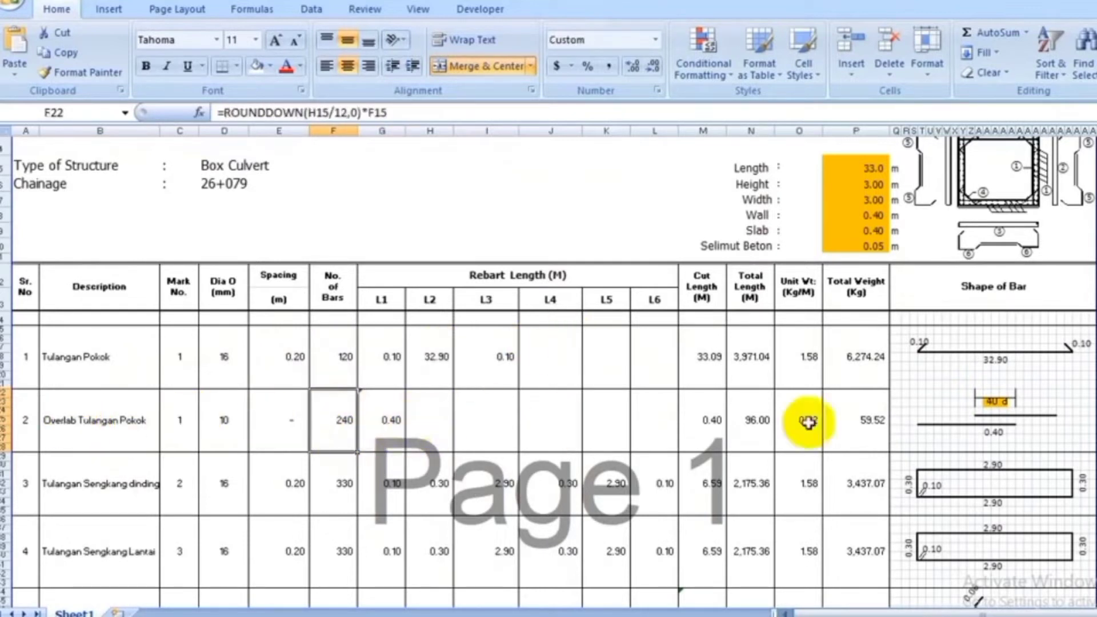
Set the culvert's Length to 10 m
{"action": "left_click", "coordinate": [860, 167]}
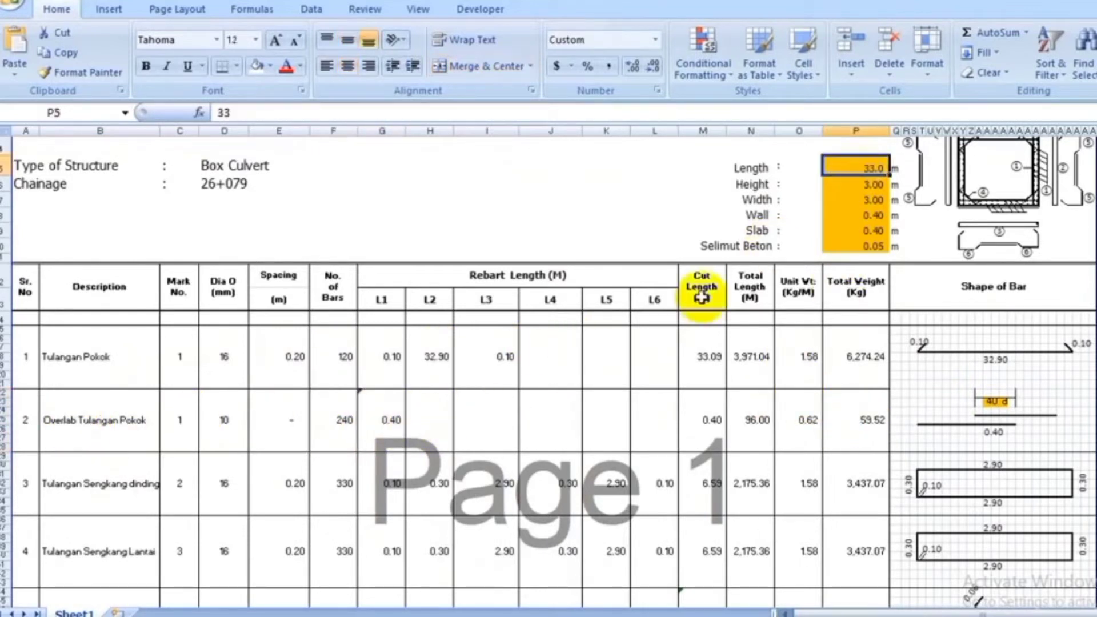
{"action": "type", "text": "10"}
{"action": "key", "text": "Return"}
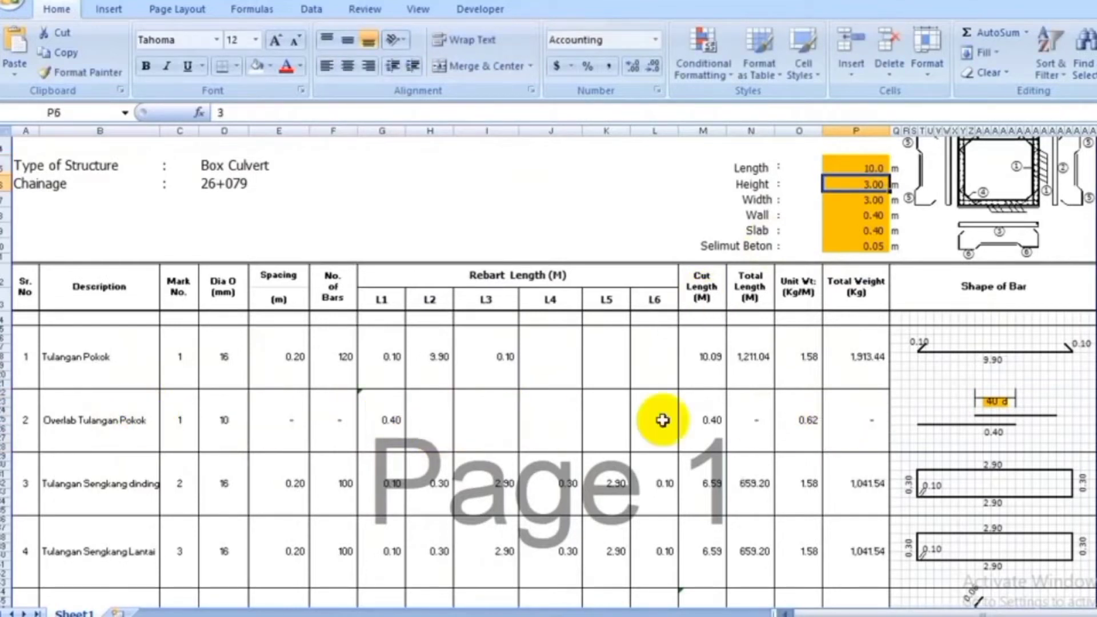
Examine the total weight, cut length and number of bars cells of the Overlab Tulangan Pokok row
{"action": "left_click", "coordinate": [869, 421]}
{"action": "left_click", "coordinate": [764, 421]}
{"action": "left_click", "coordinate": [864, 397]}
{"action": "left_click", "coordinate": [867, 294]}
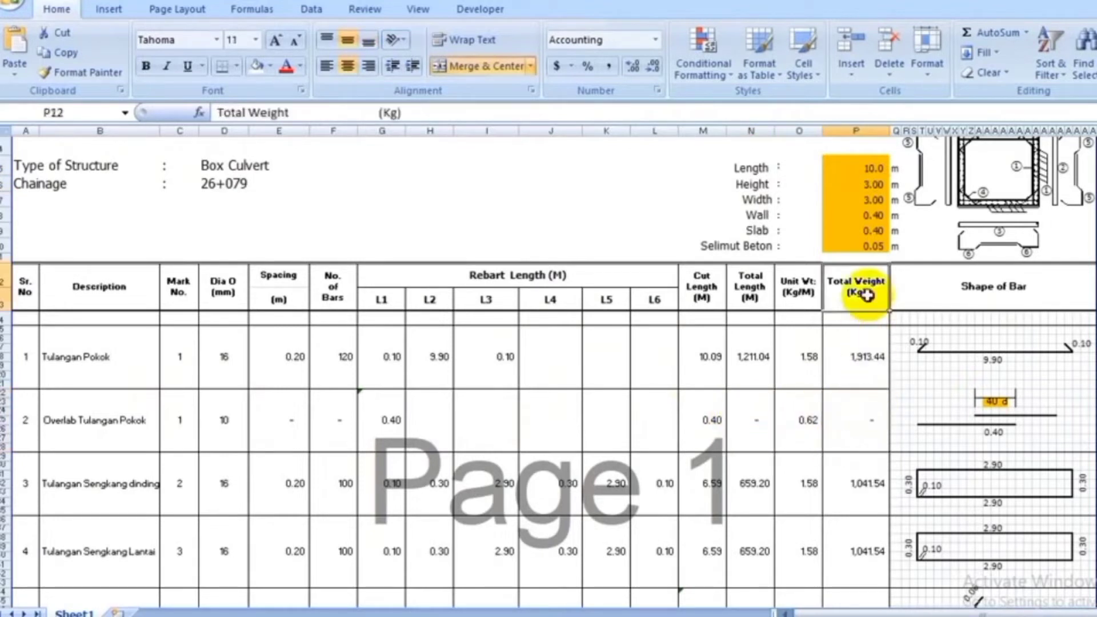
{"action": "left_click", "coordinate": [868, 421]}
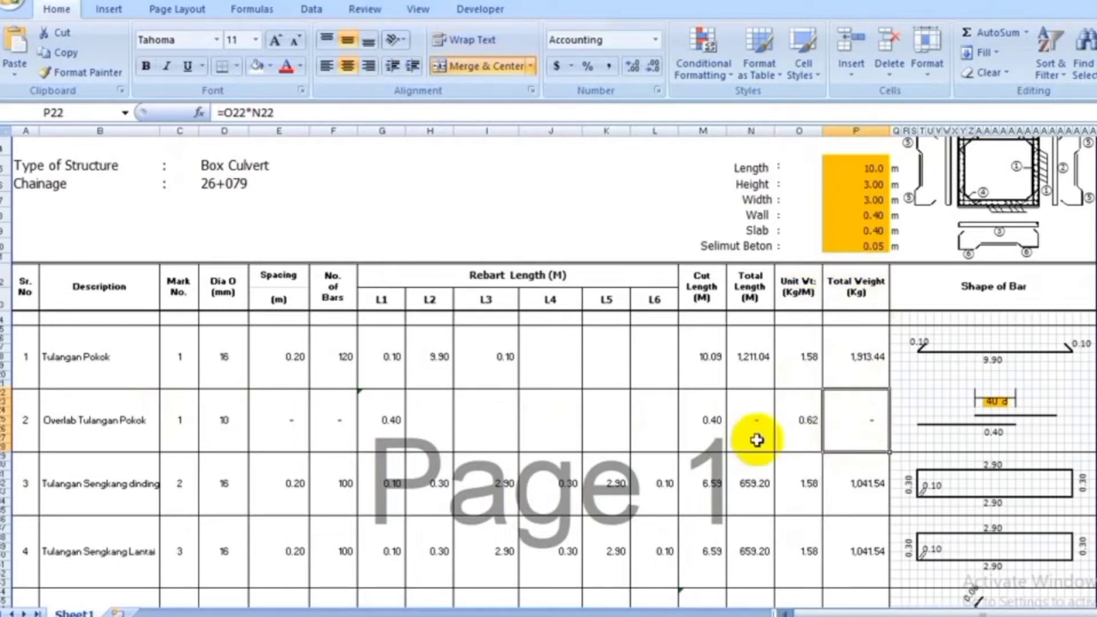
{"action": "left_click", "coordinate": [707, 419]}
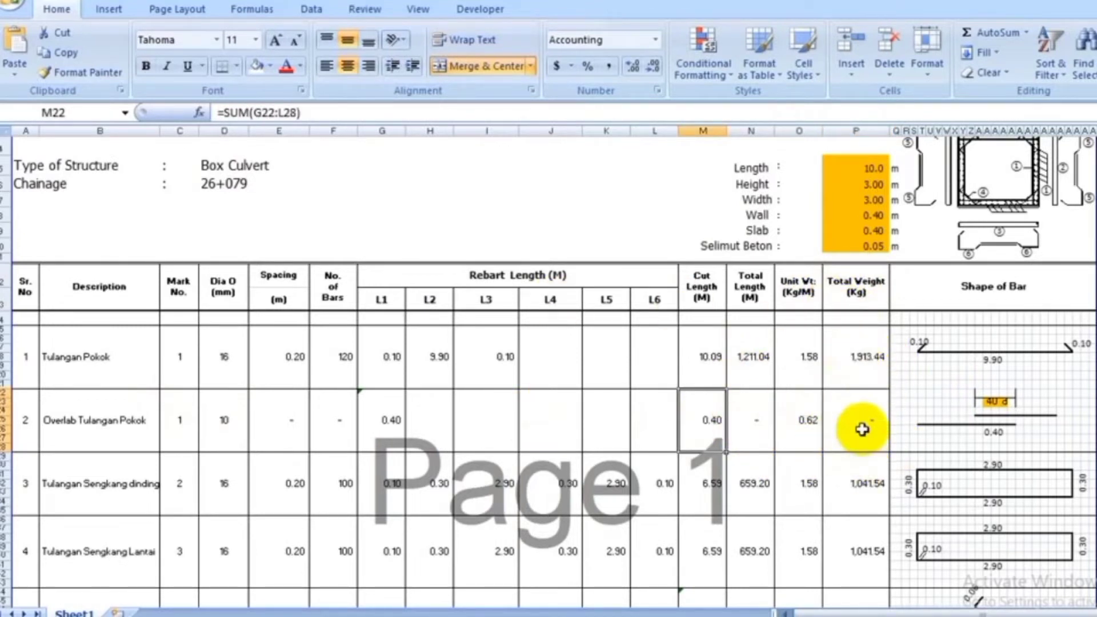
{"action": "left_click", "coordinate": [864, 404]}
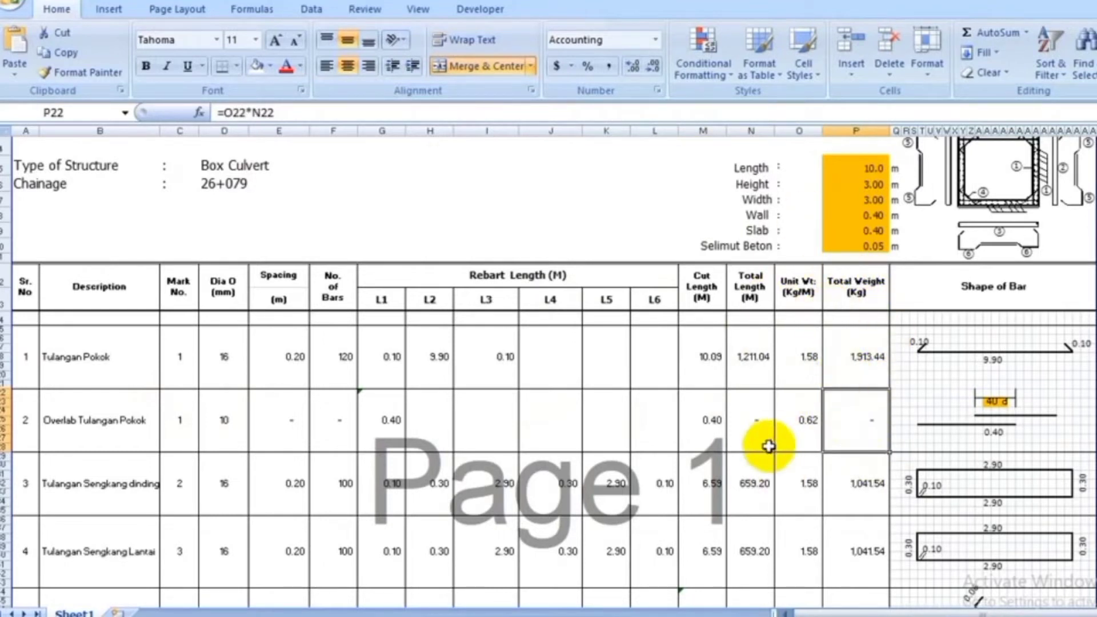
{"action": "left_click", "coordinate": [330, 422]}
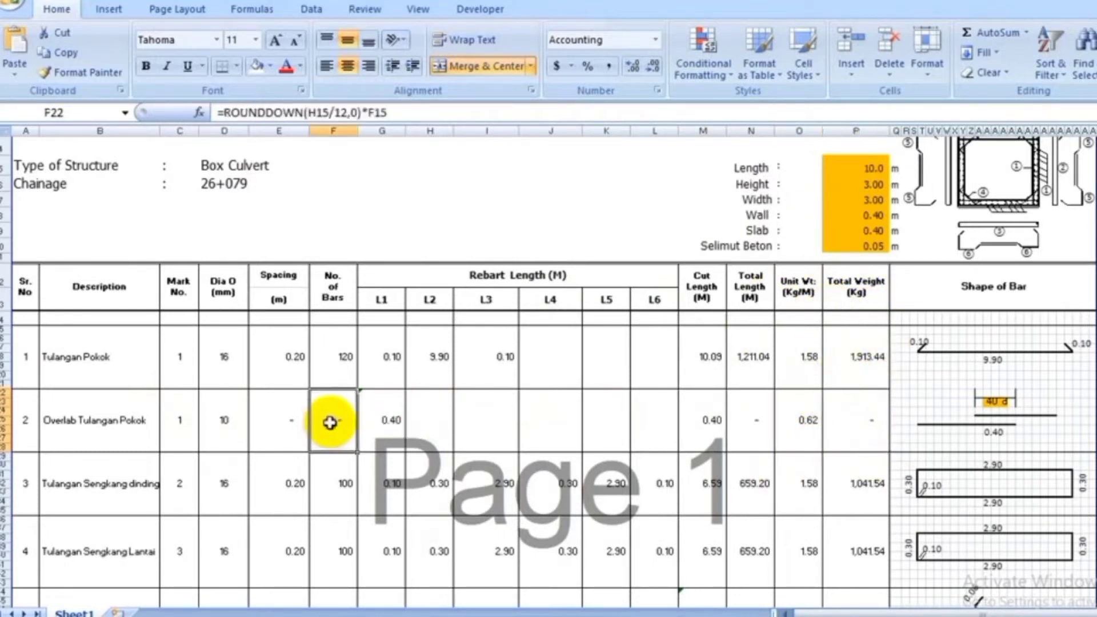
Set the culvert's Length to 13 m
{"action": "left_click", "coordinate": [870, 167]}
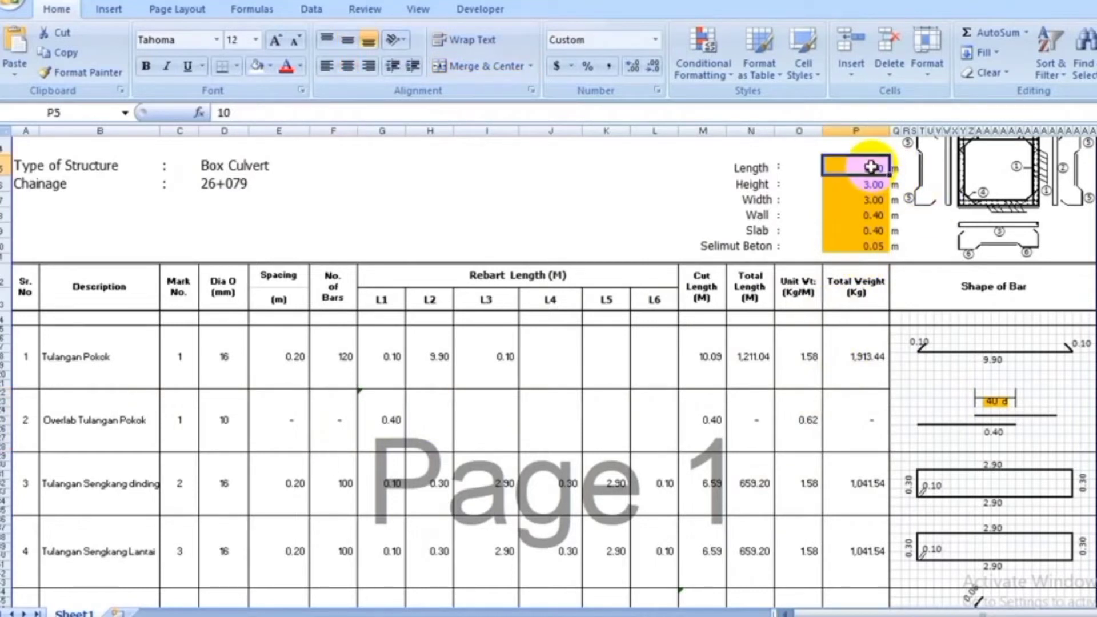
{"action": "type", "text": "1"}
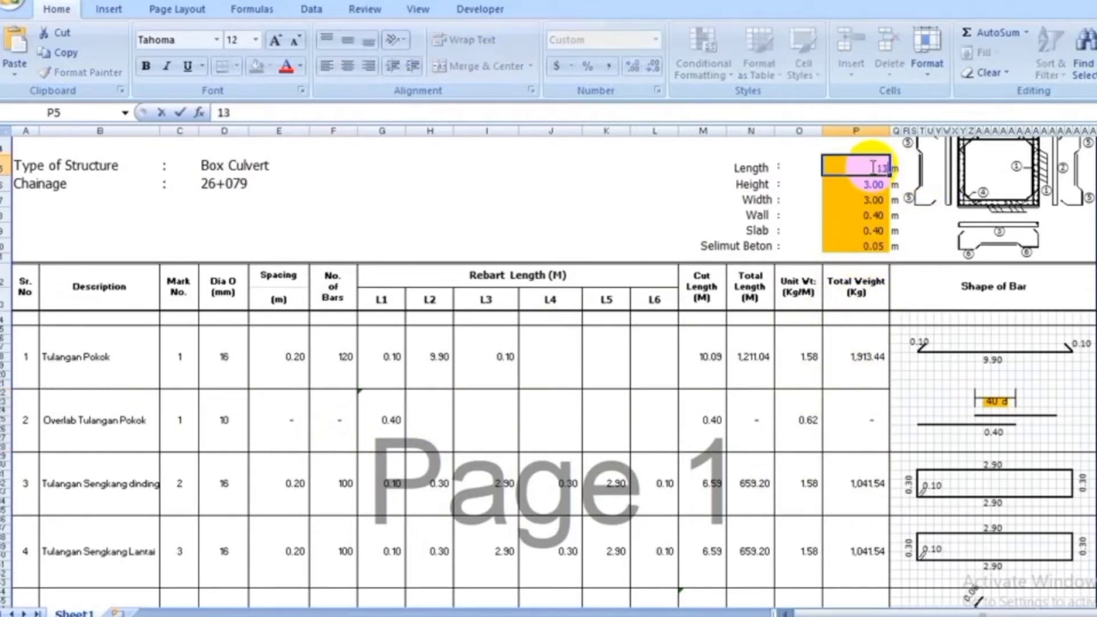
{"action": "type", "text": "3"}
{"action": "key", "text": "Return"}
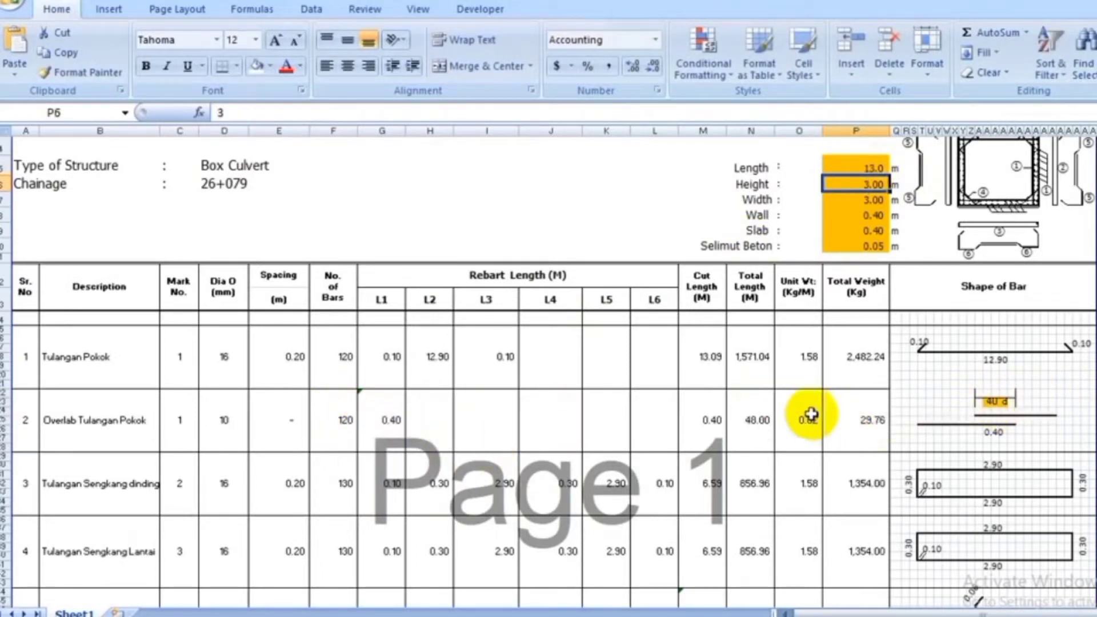
Inspect the Overlab row's total weight and overlap factor, and examine the AB23 reference in that row's L1 formula
{"action": "left_click", "coordinate": [860, 423]}
{"action": "left_click", "coordinate": [993, 402]}
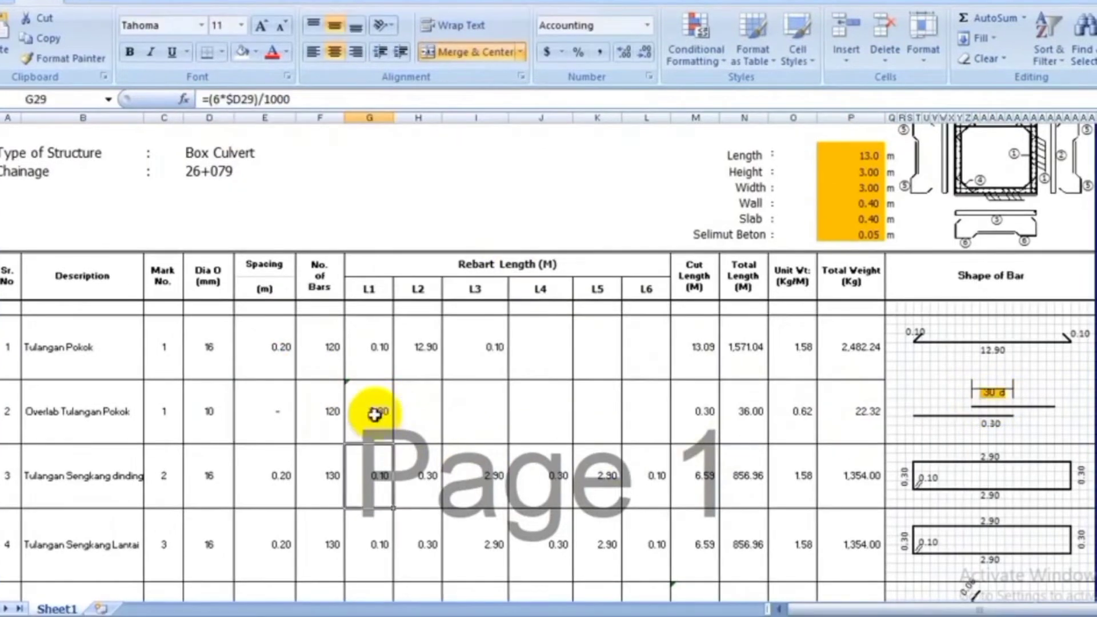
{"action": "left_click", "coordinate": [387, 424]}
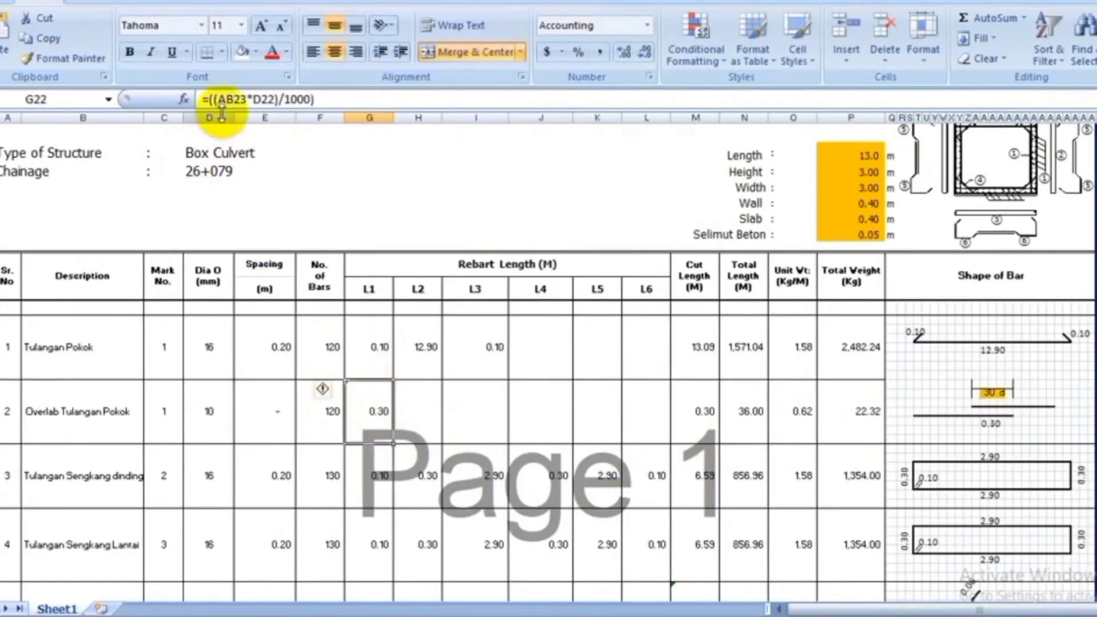
{"action": "left_click_drag", "start_coordinate": [247, 99], "coordinate": [215, 99]}
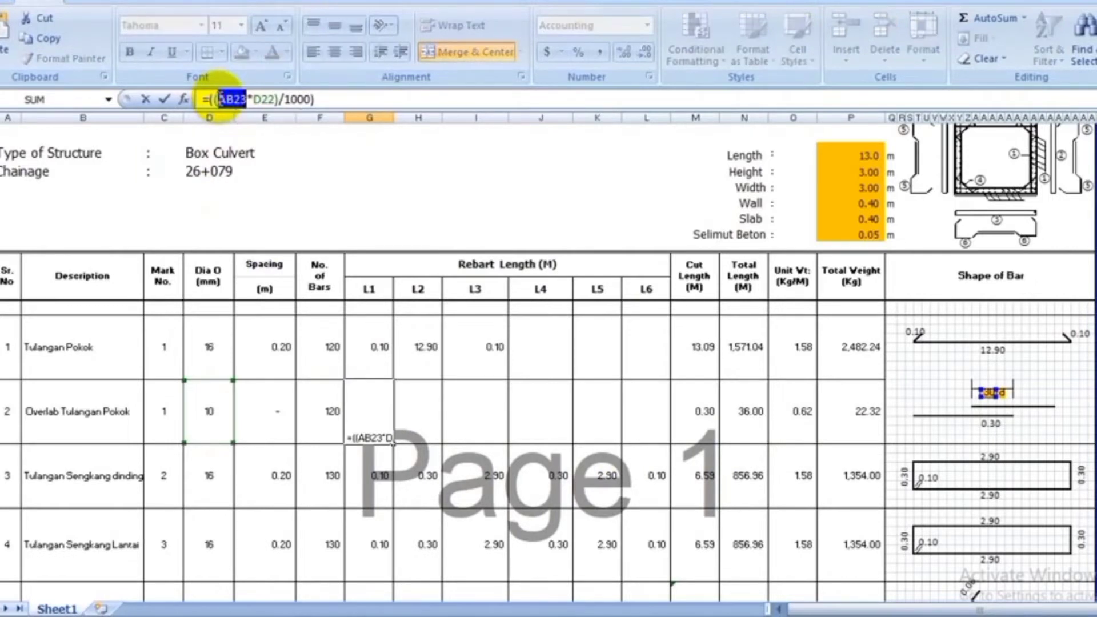
{"action": "key", "text": "Return"}
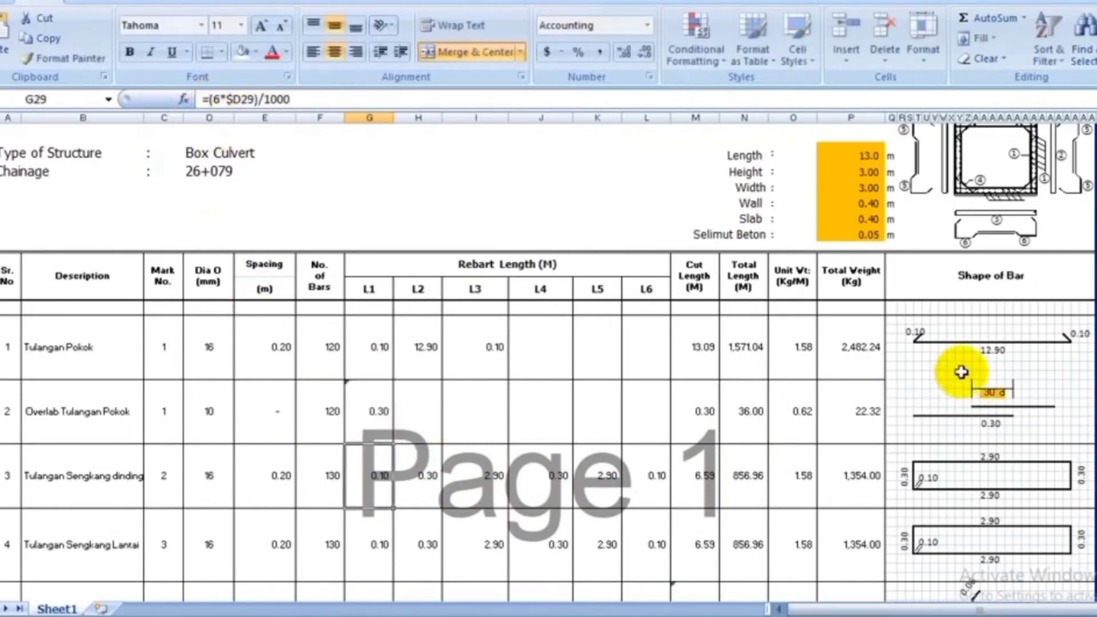
Set the overlap length factor in the Overlab Tulangan Pokok bar sketch to 40 d
{"action": "left_click", "coordinate": [985, 391]}
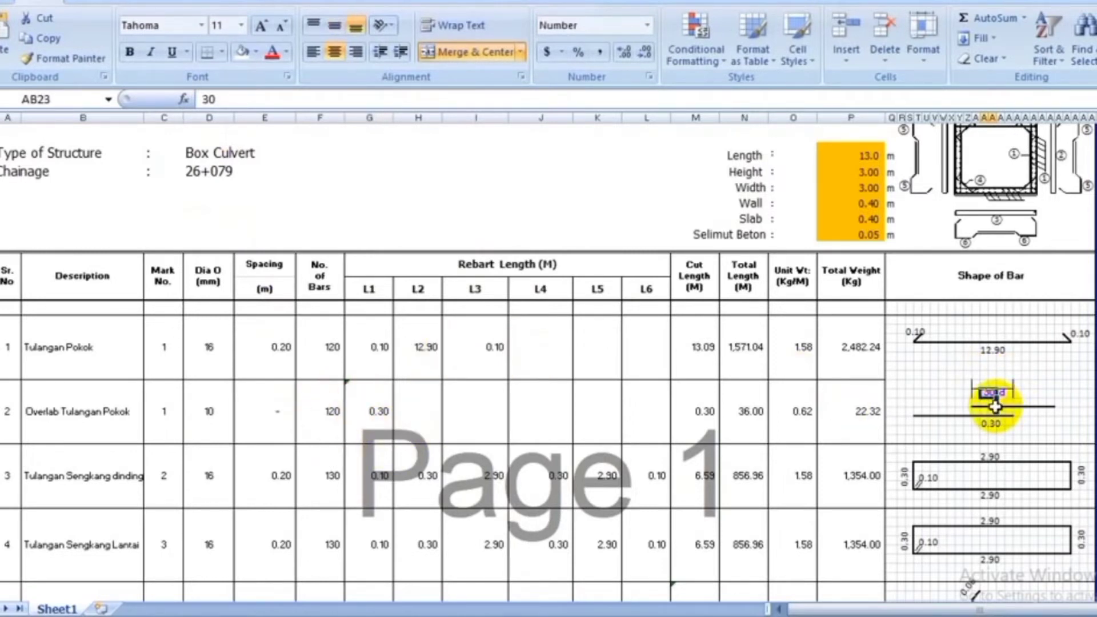
{"action": "type", "text": "40"}
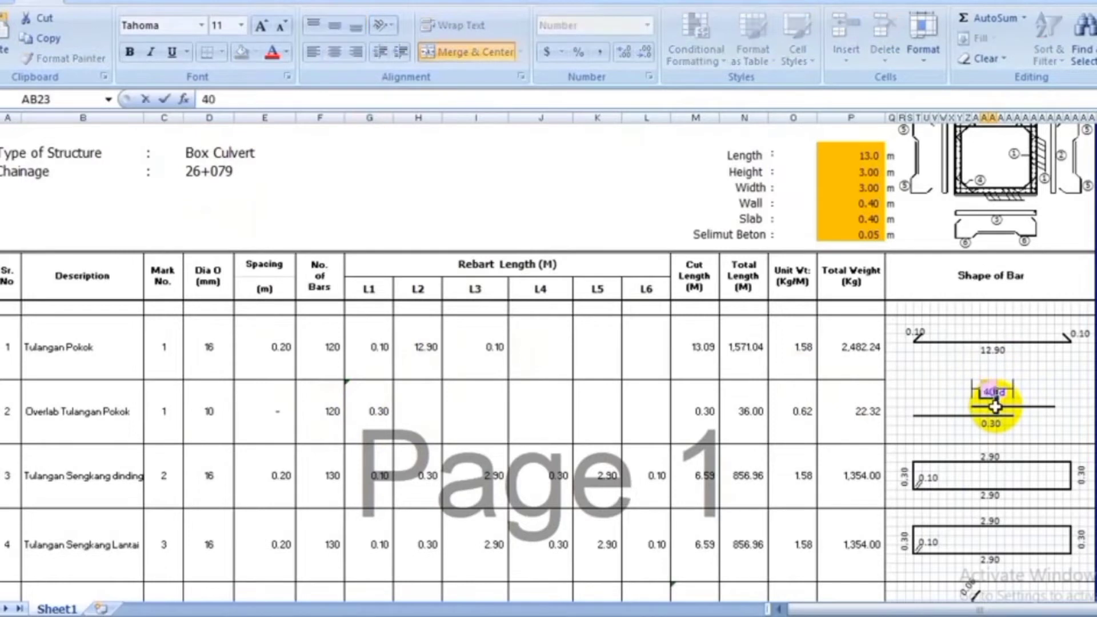
{"action": "key", "text": "Return"}
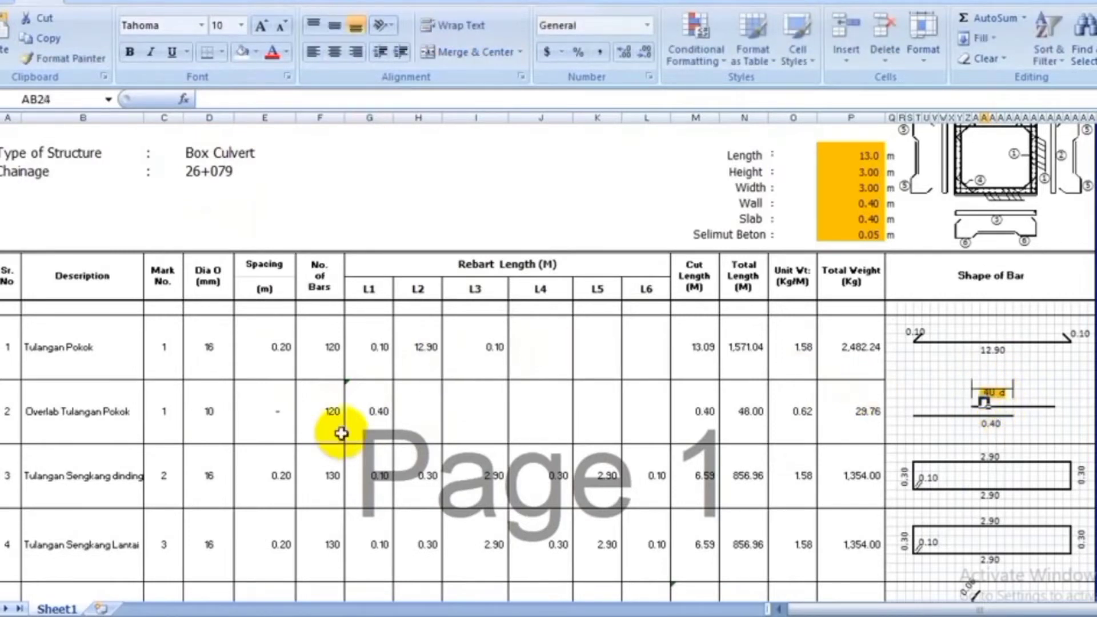
Set the culvert's Height to 4 m and inspect the L3 formula of the Tulangan Sengkang dinding row
{"action": "scroll", "coordinate": [389, 400], "scroll_direction": "down", "scroll_amount": 1}
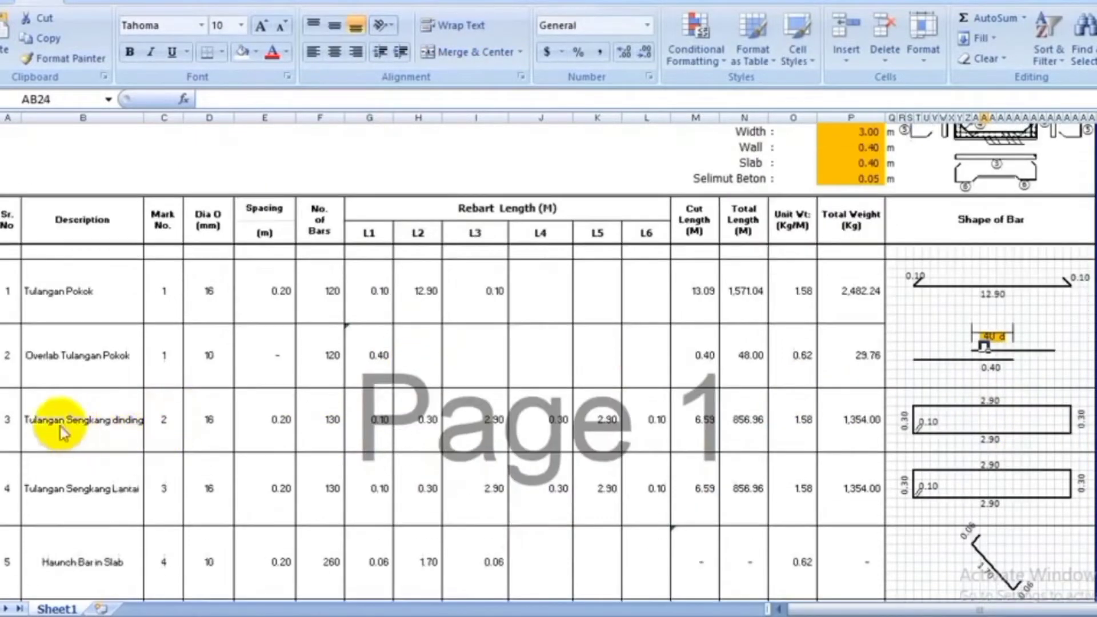
{"action": "left_click", "coordinate": [77, 420]}
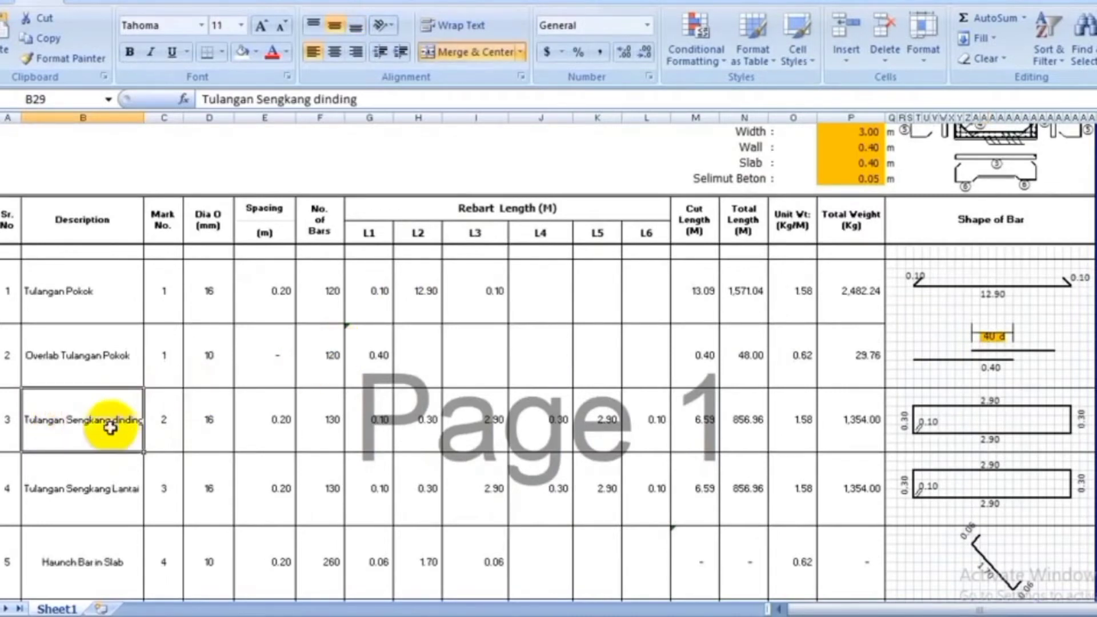
{"action": "scroll", "coordinate": [595, 333], "scroll_direction": "up", "scroll_amount": 1}
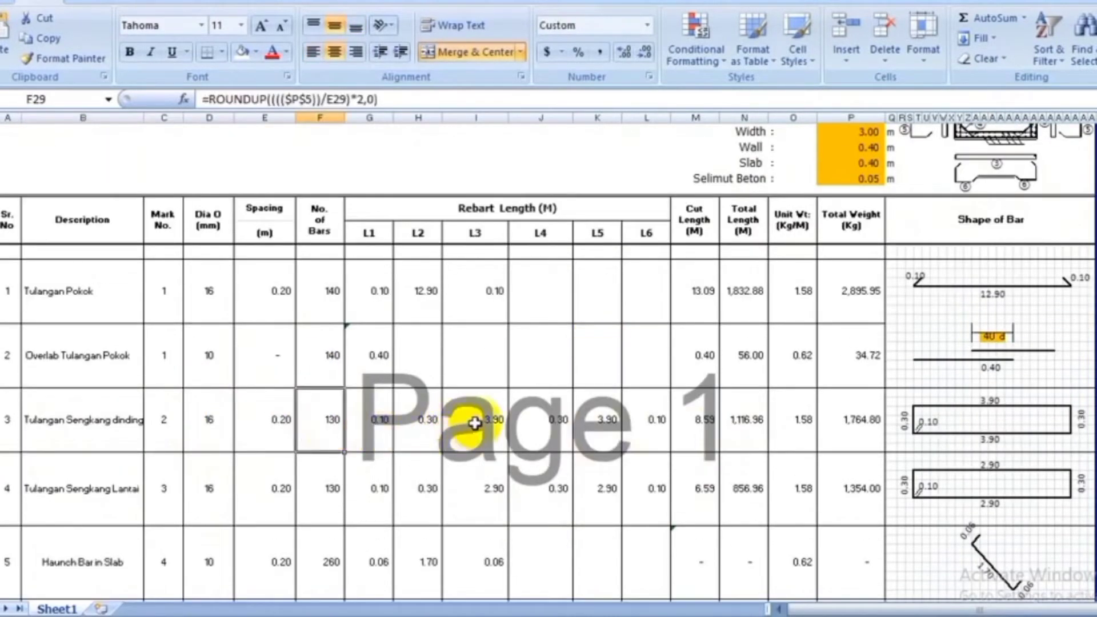
{"action": "left_click", "coordinate": [474, 423]}
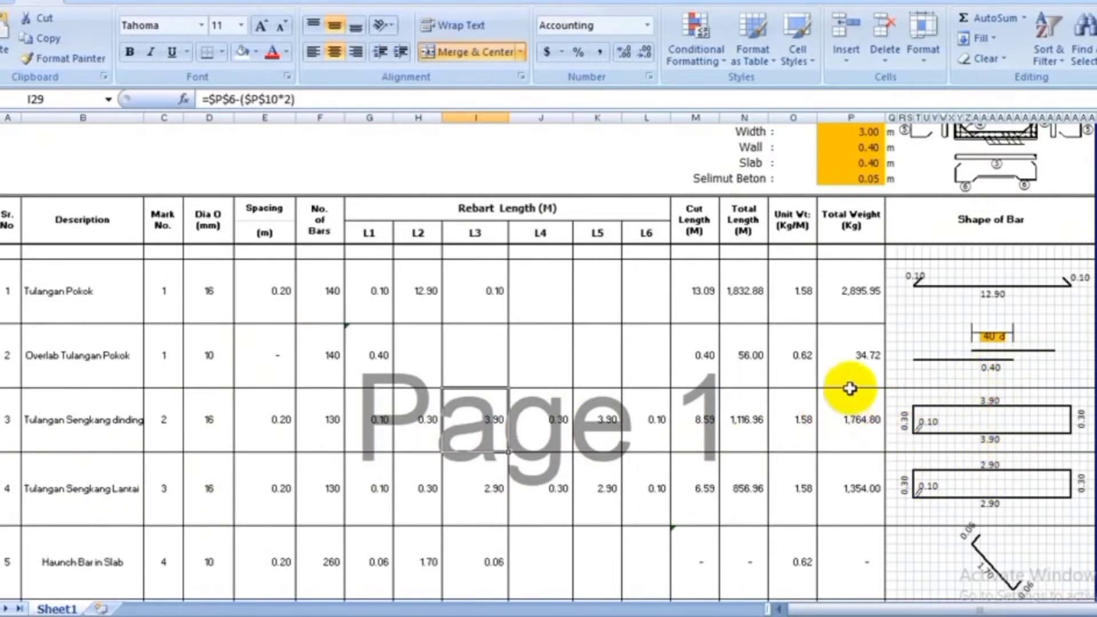
Inspect the cell reference behind the left hook length label in the Tulangan Pokok bar sketch
{"action": "left_click", "coordinate": [600, 351]}
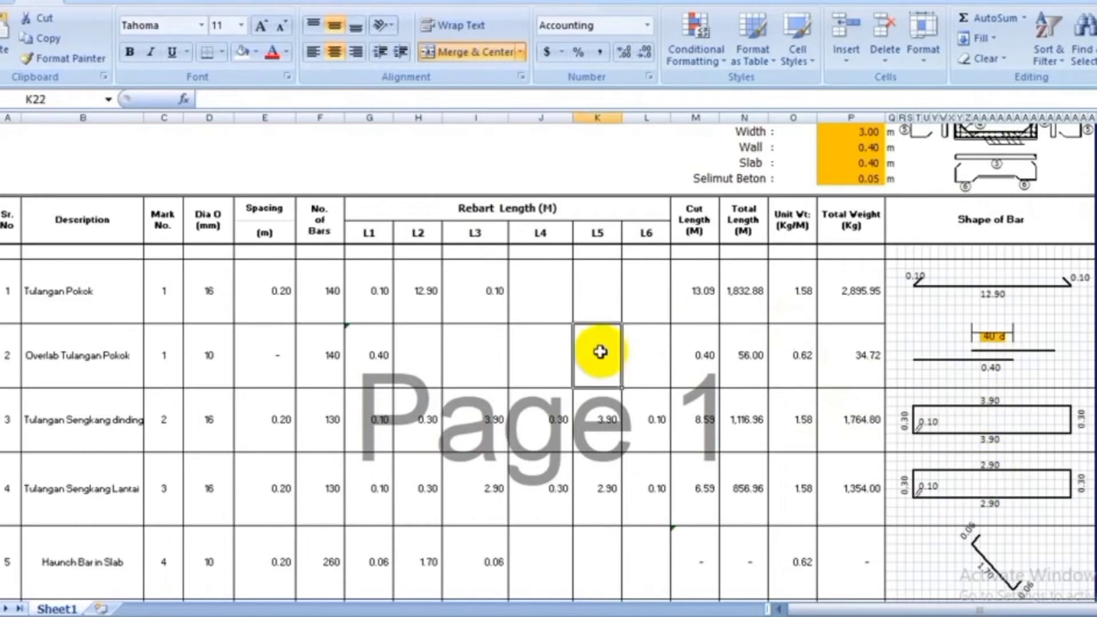
{"action": "left_click", "coordinate": [917, 277]}
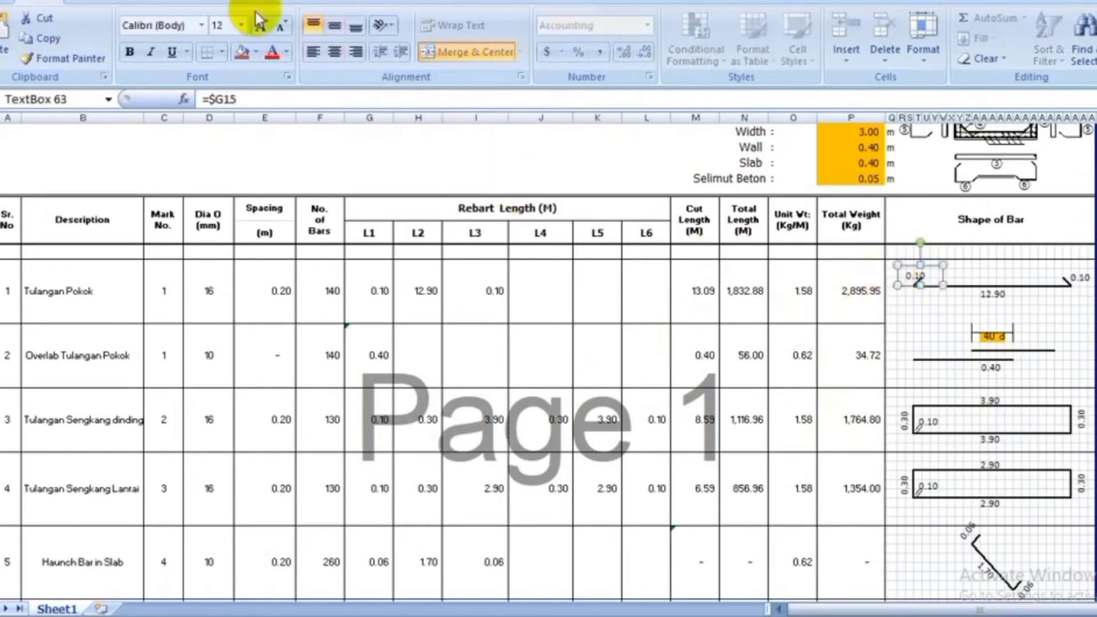
{"action": "left_click", "coordinate": [558, 247]}
{"action": "left_click", "coordinate": [558, 172]}
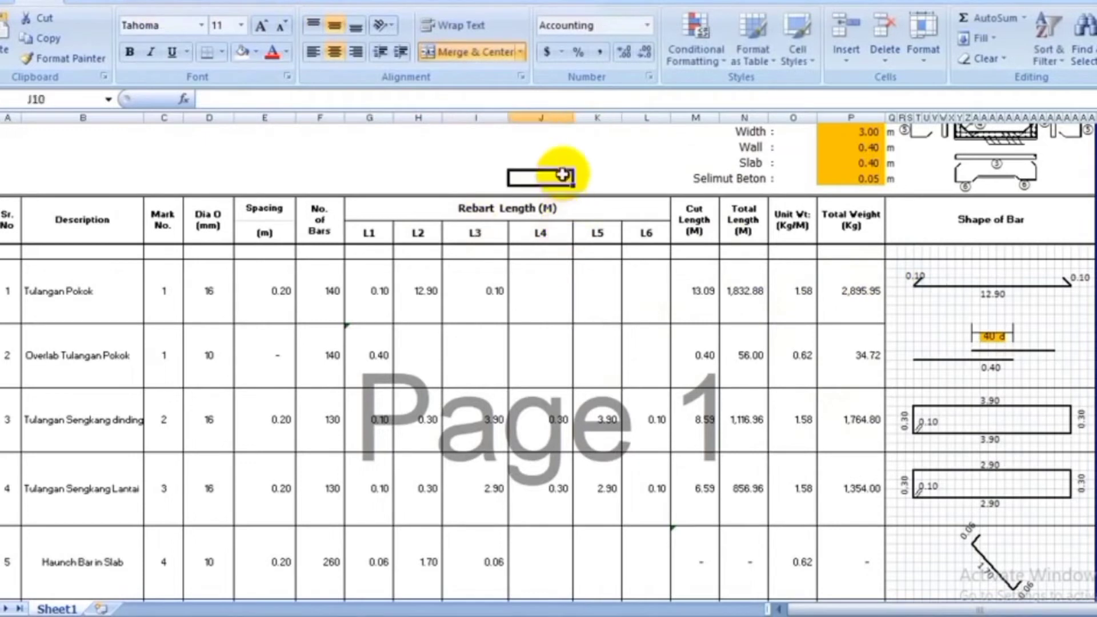
Add a small rectangle linked to cell B15 and move it from the Tulangan Pokok total weight cell to the row below
{"action": "left_click", "coordinate": [580, 311]}
{"action": "left_click", "coordinate": [42, 296]}
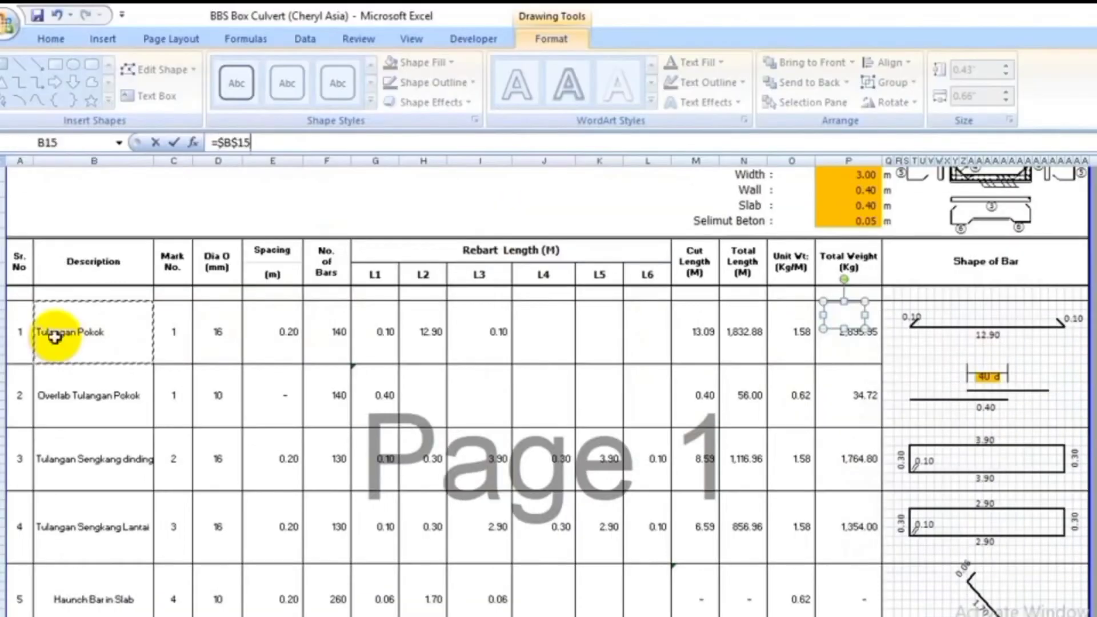
{"action": "key", "text": "Return"}
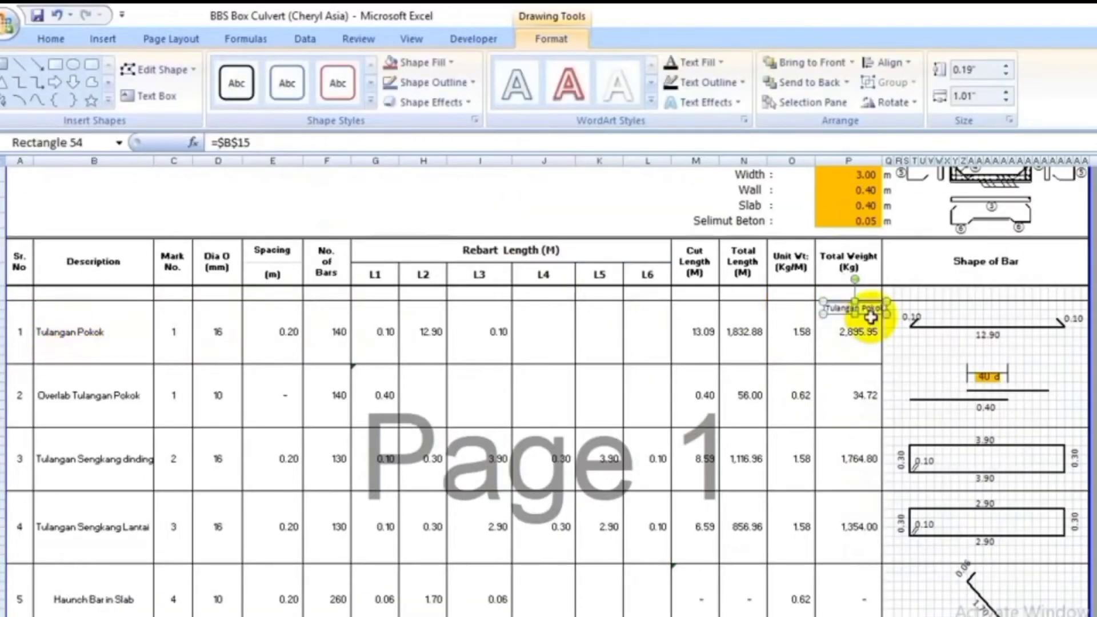
{"action": "left_click_drag", "start_coordinate": [835, 314], "coordinate": [835, 381]}
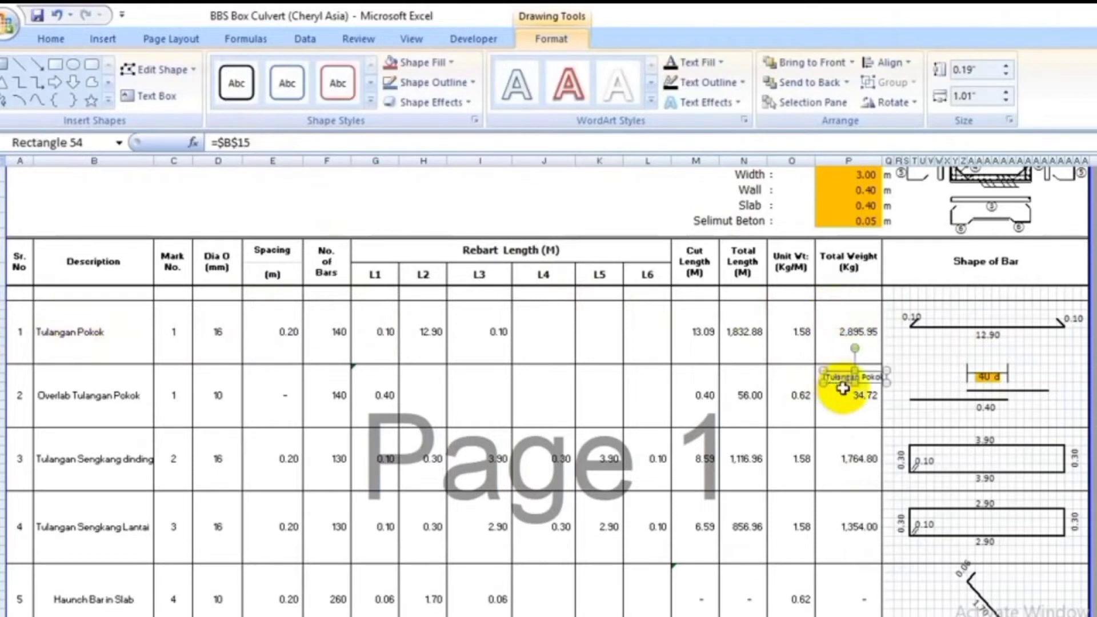
Relink the rectangle's text to the Tulangan Pokok L1 cell, G15, and delete the rectangle
{"action": "left_click", "coordinate": [276, 143]}
{"action": "left_click_drag", "start_coordinate": [275, 143], "coordinate": [155, 142]}
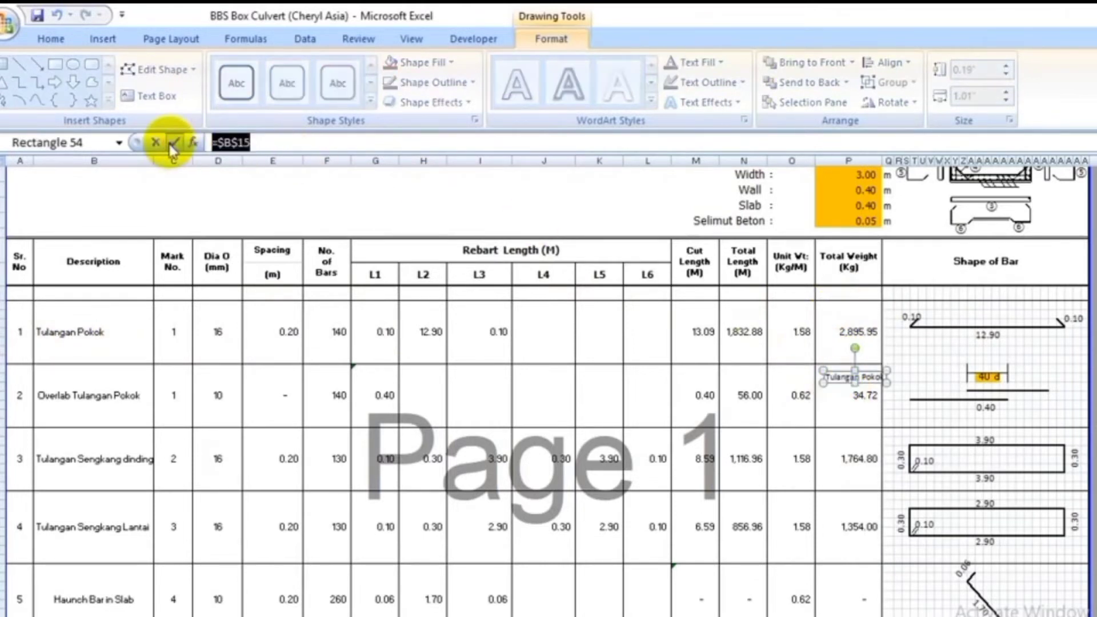
{"action": "type", "text": "="}
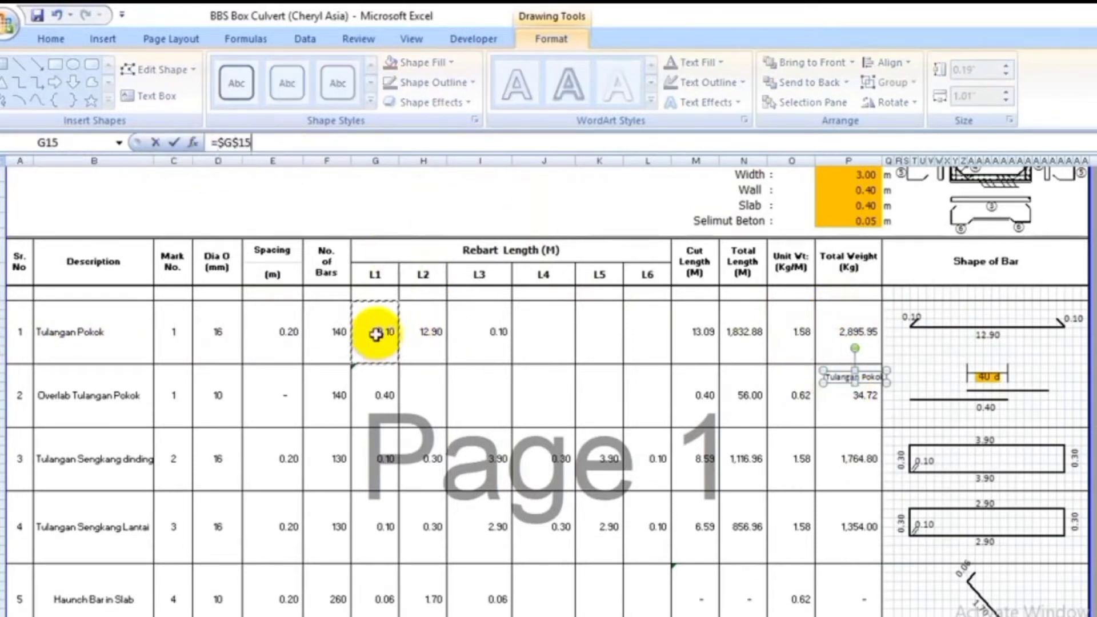
{"action": "key", "text": "Return"}
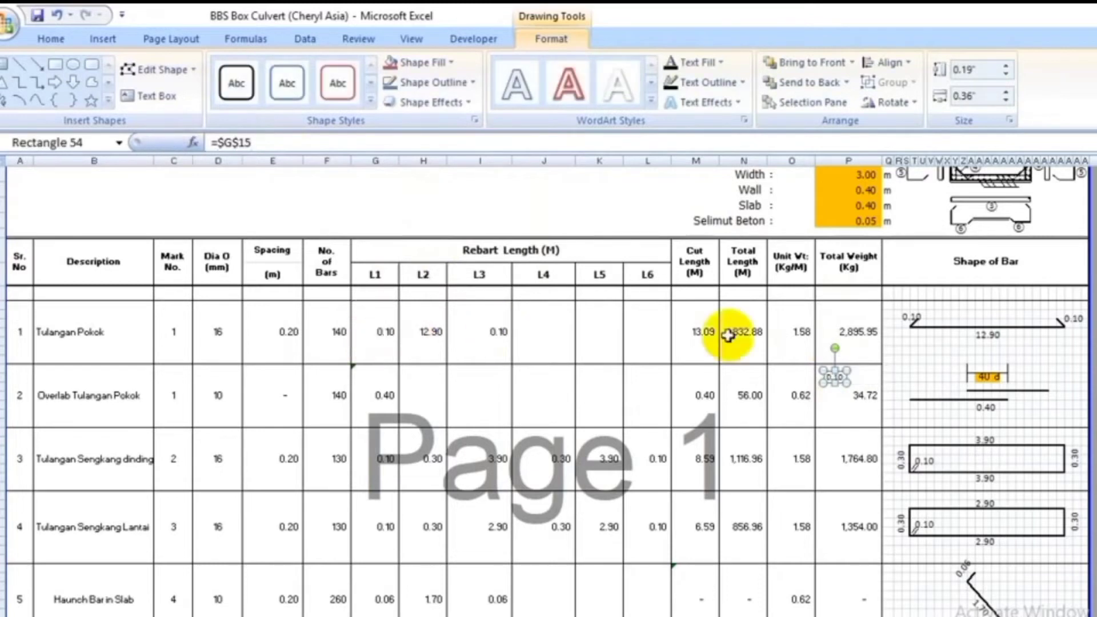
{"action": "left_click", "coordinate": [863, 380]}
{"action": "left_click", "coordinate": [843, 385]}
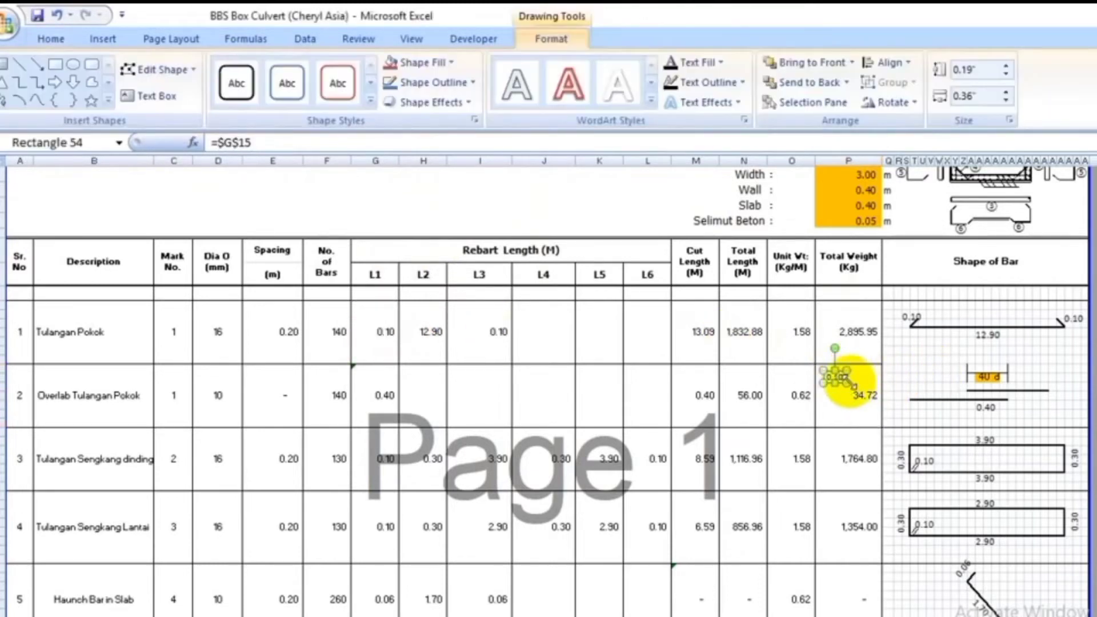
{"action": "left_click", "coordinate": [841, 388]}
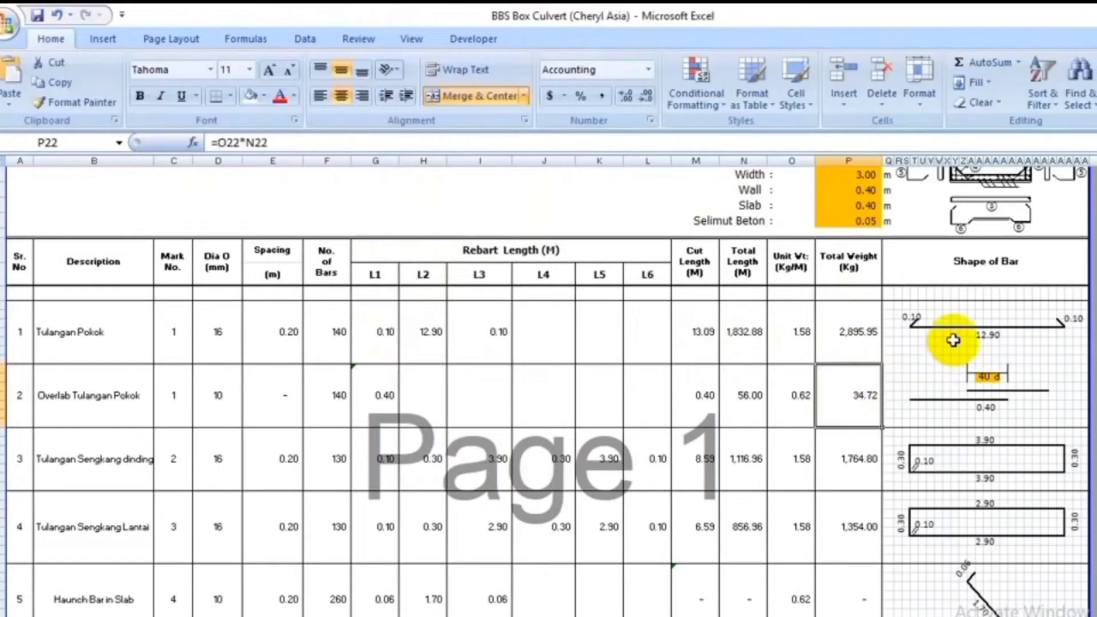
Compare the cell references of both hook length labels in the Tulangan Pokok bar sketch
{"action": "left_click", "coordinate": [912, 321]}
{"action": "left_click", "coordinate": [990, 335]}
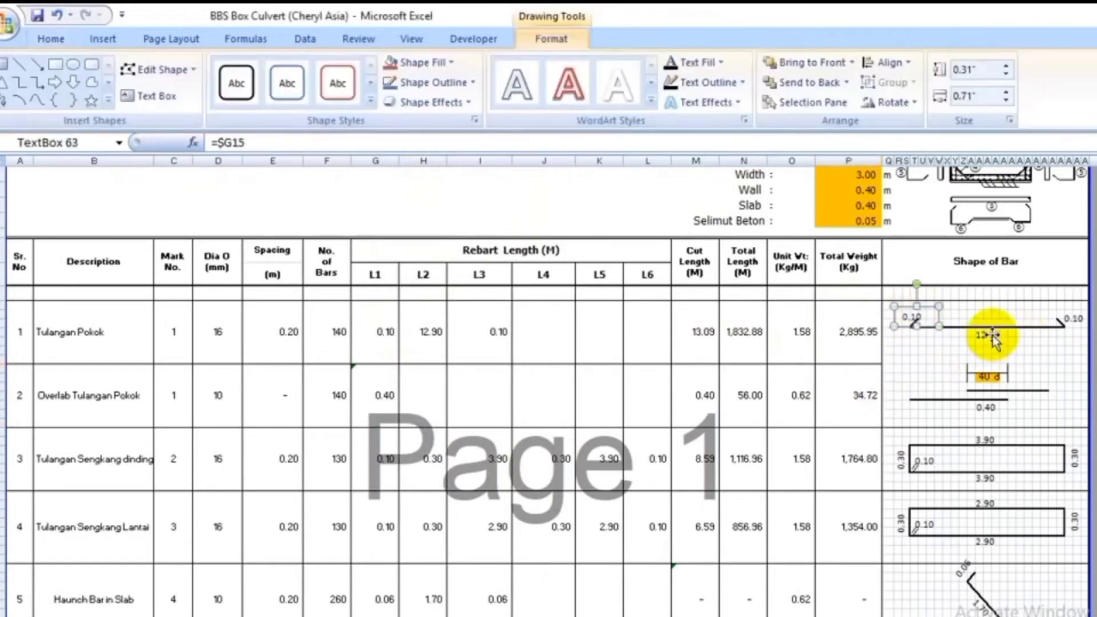
{"action": "left_click", "coordinate": [996, 335]}
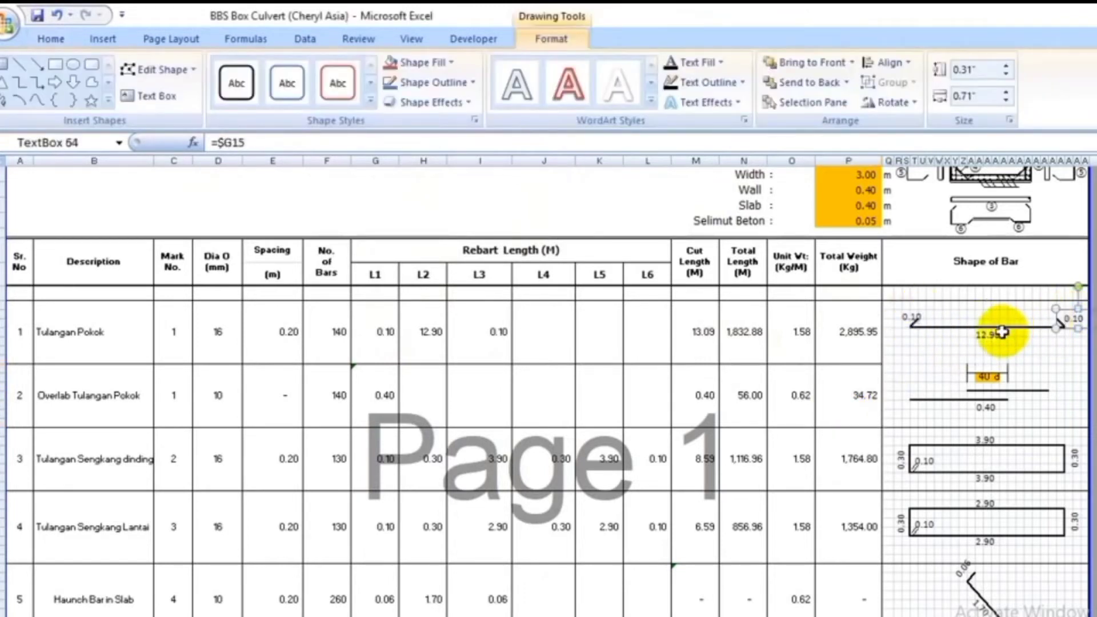
{"action": "scroll", "coordinate": [910, 275], "scroll_direction": "up", "scroll_amount": 3}
{"action": "key", "text": "Escape"}
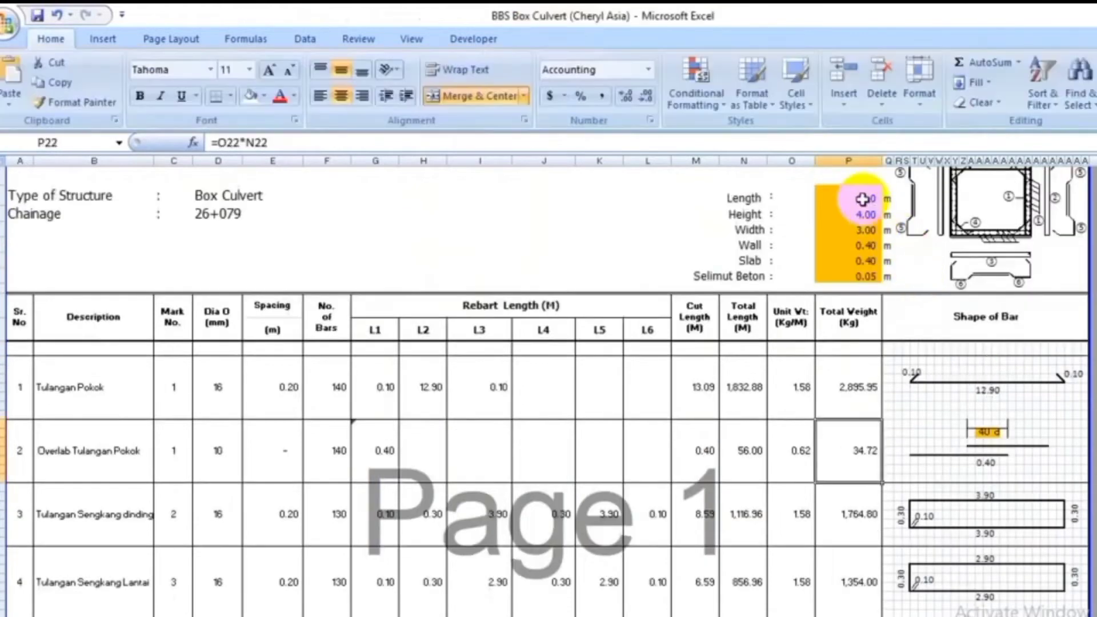
Set the culvert's Length to 15 m and check the middle length label of the Tulangan Pokok bar sketch
{"action": "left_click", "coordinate": [858, 201]}
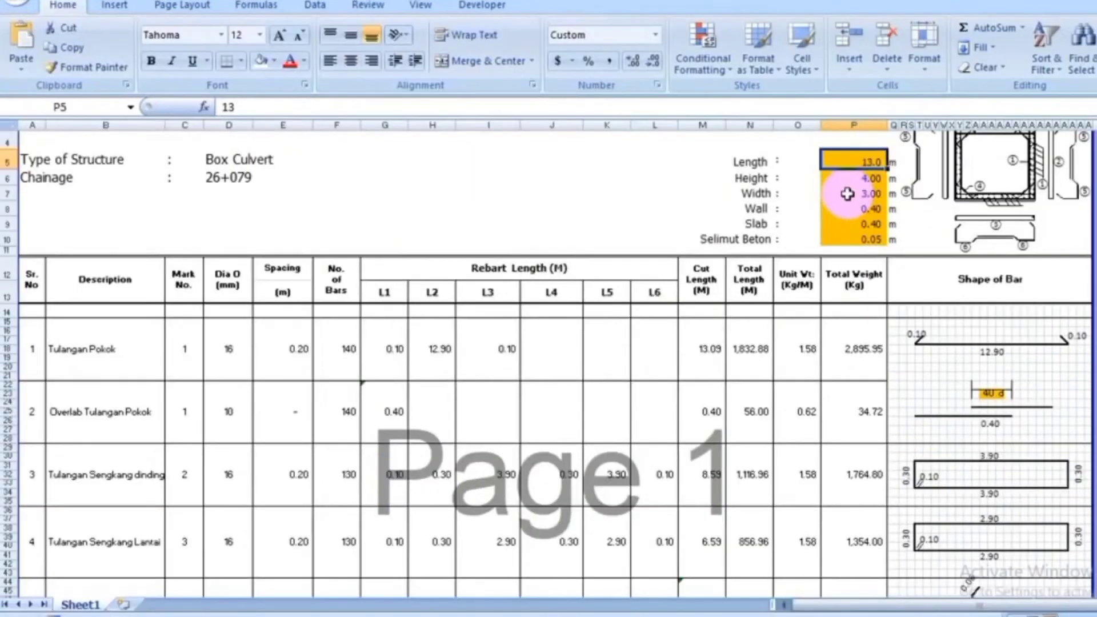
{"action": "type", "text": "15"}
{"action": "key", "text": "Return"}
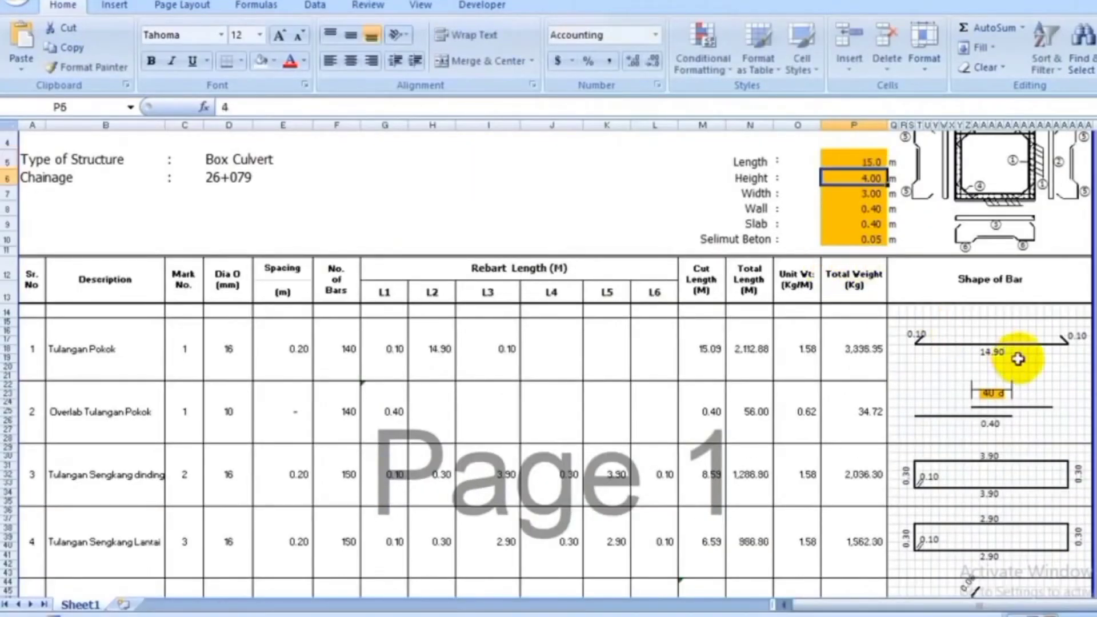
{"action": "left_click", "coordinate": [994, 351]}
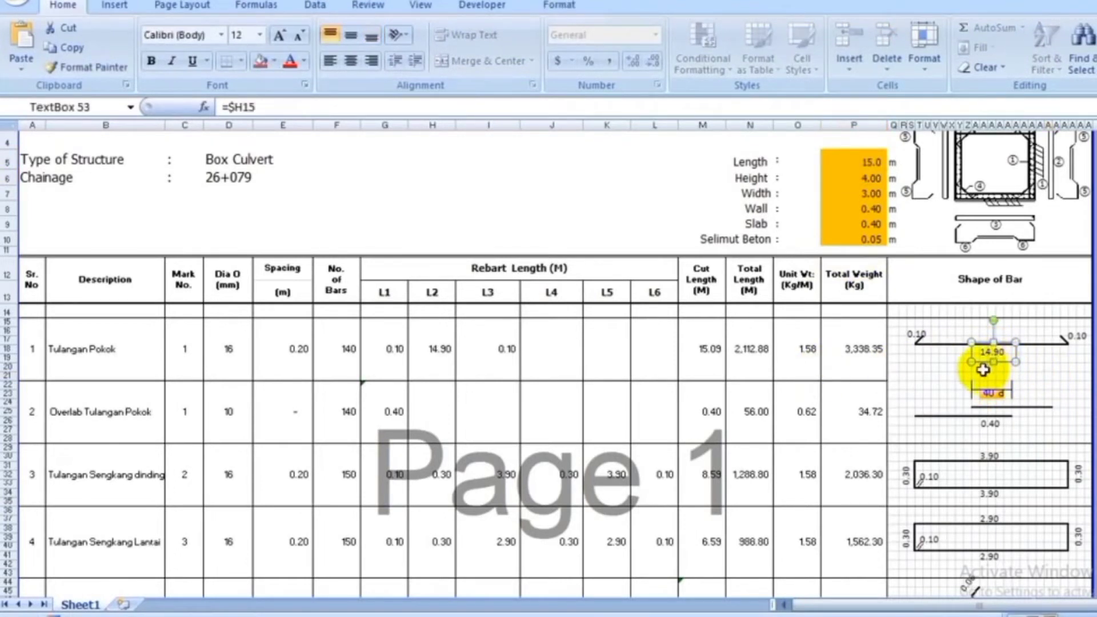
{"action": "left_click", "coordinate": [1033, 375]}
{"action": "left_click", "coordinate": [994, 355]}
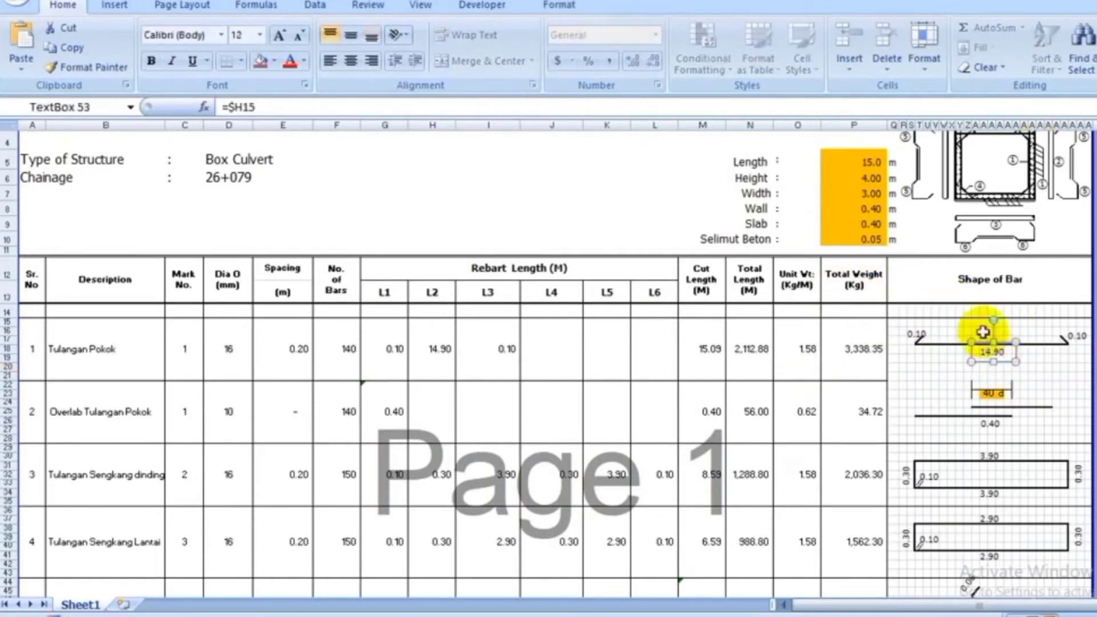
Set the culvert's Length to 33 m and compare the Tulangan Pokok sketch's middle label with the row's L2 formula
{"action": "left_click", "coordinate": [872, 164]}
{"action": "type", "text": "33"}
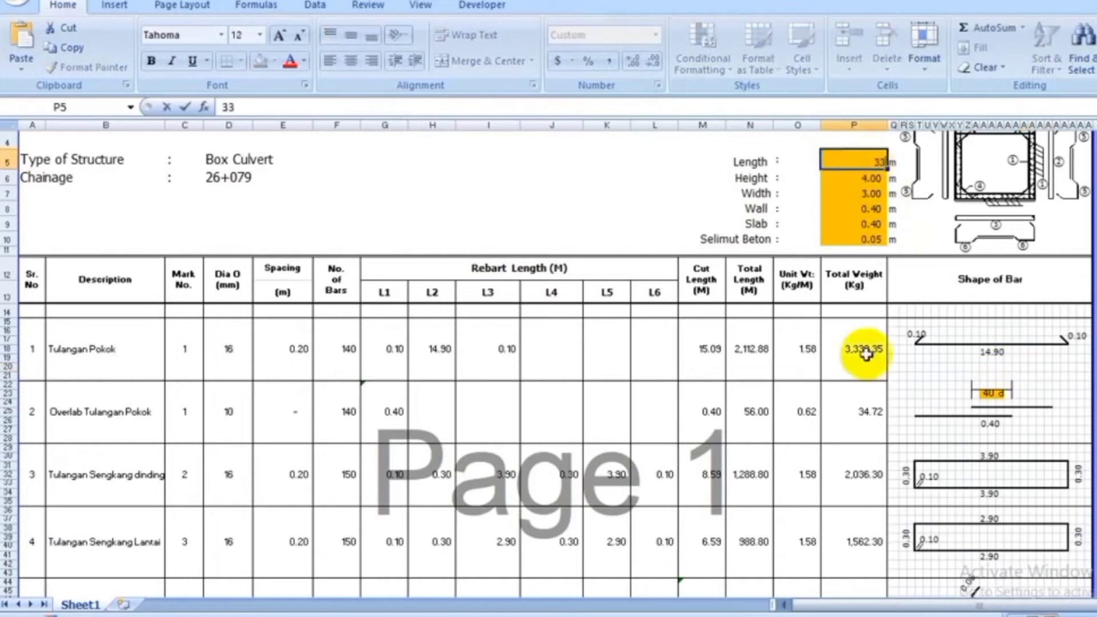
{"action": "left_click", "coordinate": [879, 401]}
{"action": "left_click", "coordinate": [994, 354]}
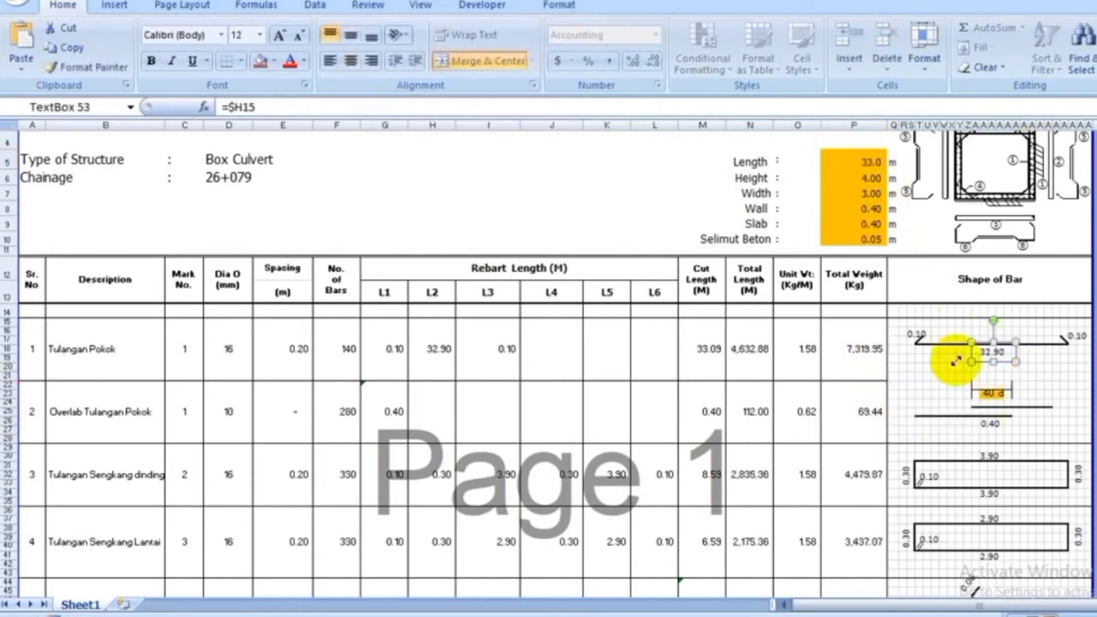
{"action": "left_click", "coordinate": [425, 348]}
Examine the Tulangan Sengkang dinding and Tulangan Sengkang Lantai rows together with the box culvert sketch
{"action": "scroll", "coordinate": [570, 394], "scroll_direction": "down", "scroll_amount": 1}
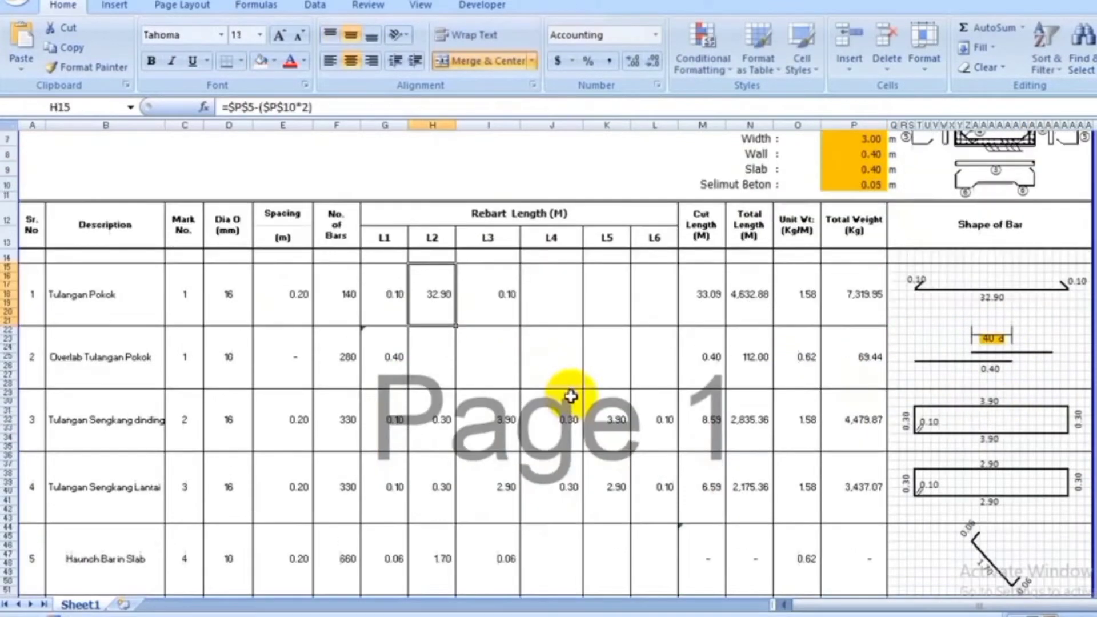
{"action": "left_click", "coordinate": [533, 428]}
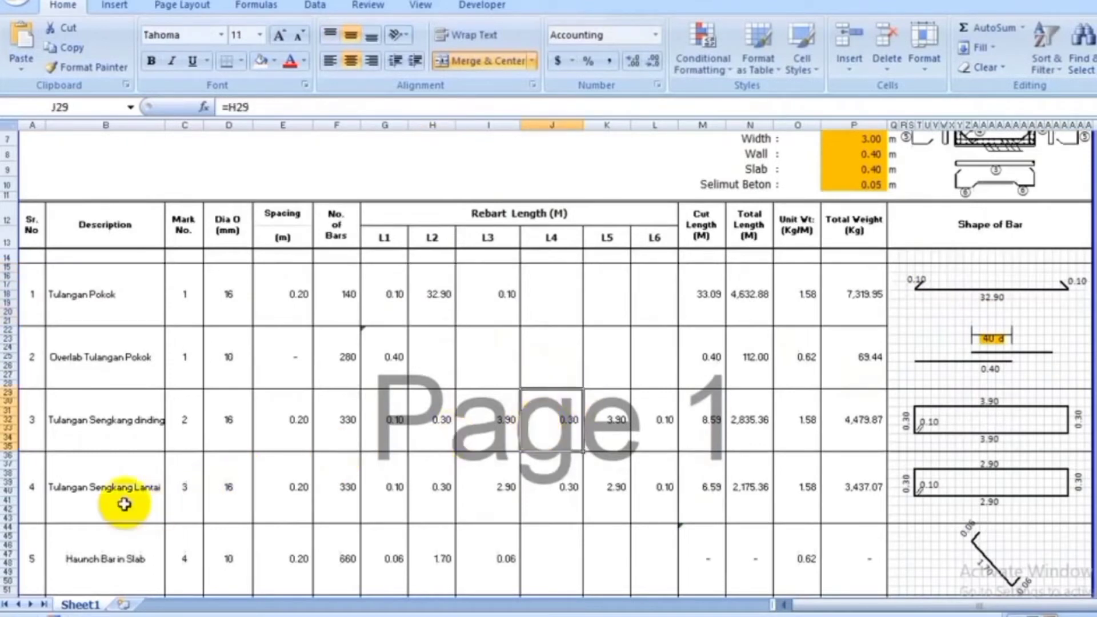
{"action": "scroll", "coordinate": [117, 496], "scroll_direction": "down", "scroll_amount": 1}
{"action": "left_click", "coordinate": [88, 455]}
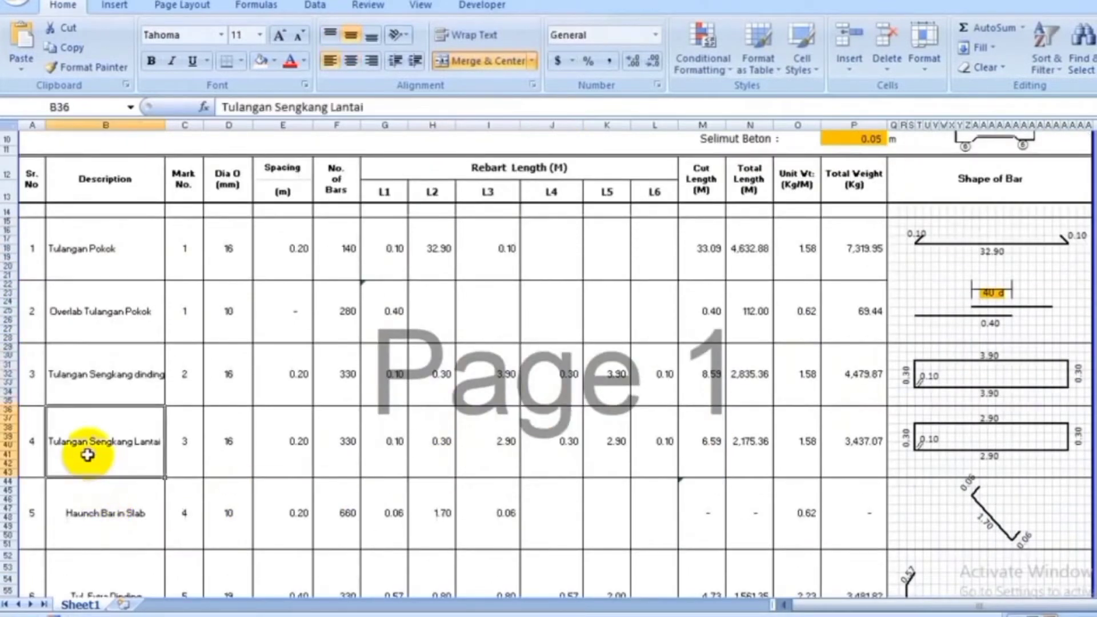
{"action": "scroll", "coordinate": [945, 433], "scroll_direction": "up", "scroll_amount": 3}
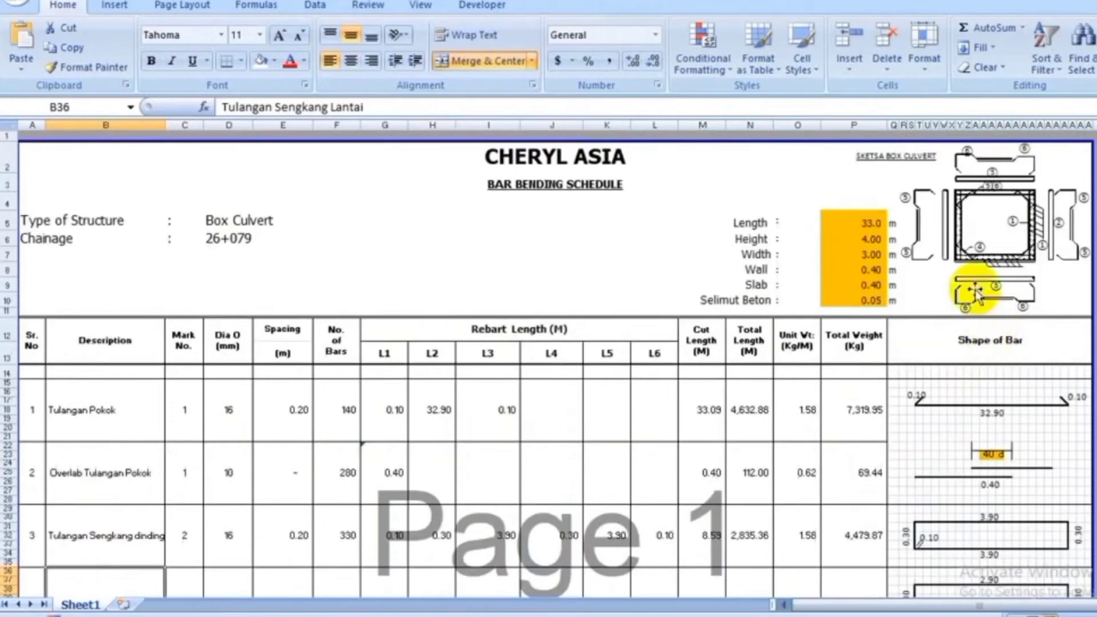
{"action": "scroll", "coordinate": [994, 274], "scroll_direction": "down", "scroll_amount": 1}
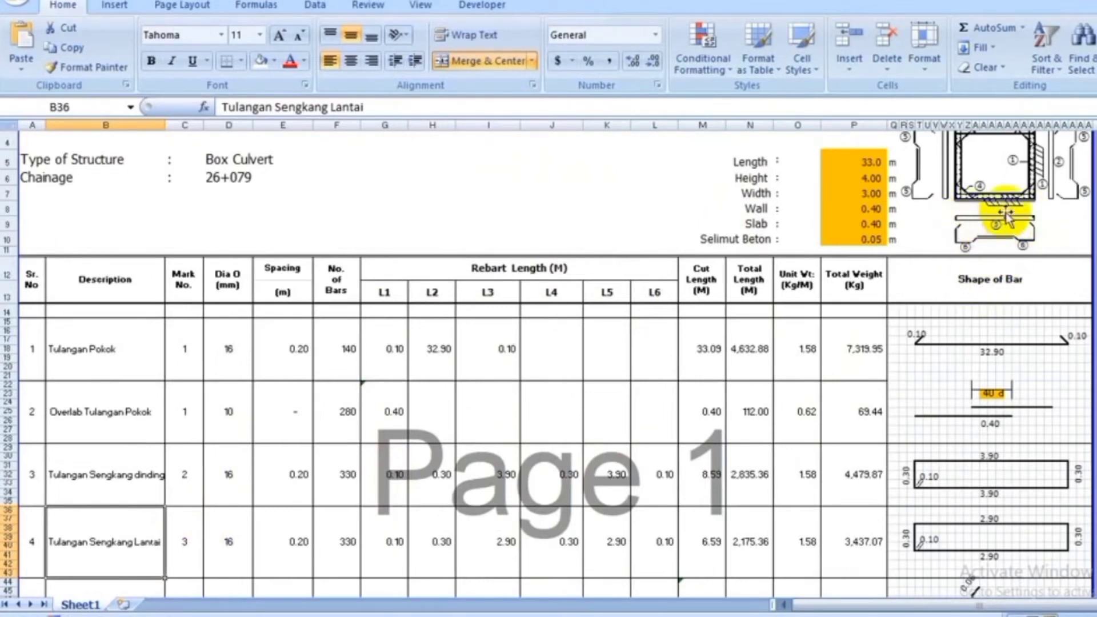
{"action": "scroll", "coordinate": [362, 424], "scroll_direction": "down", "scroll_amount": 2}
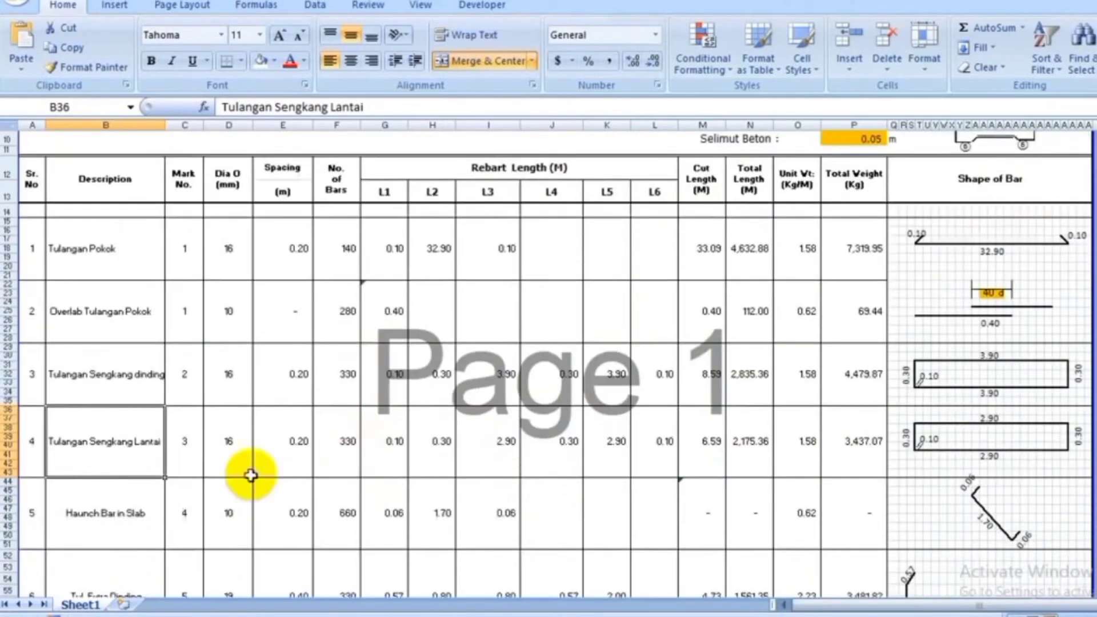
Set the Haunch Bar in Slab row's spacing to 0.30 m and its cut length formula to =SUM(G44:L51)
{"action": "left_click", "coordinate": [122, 511]}
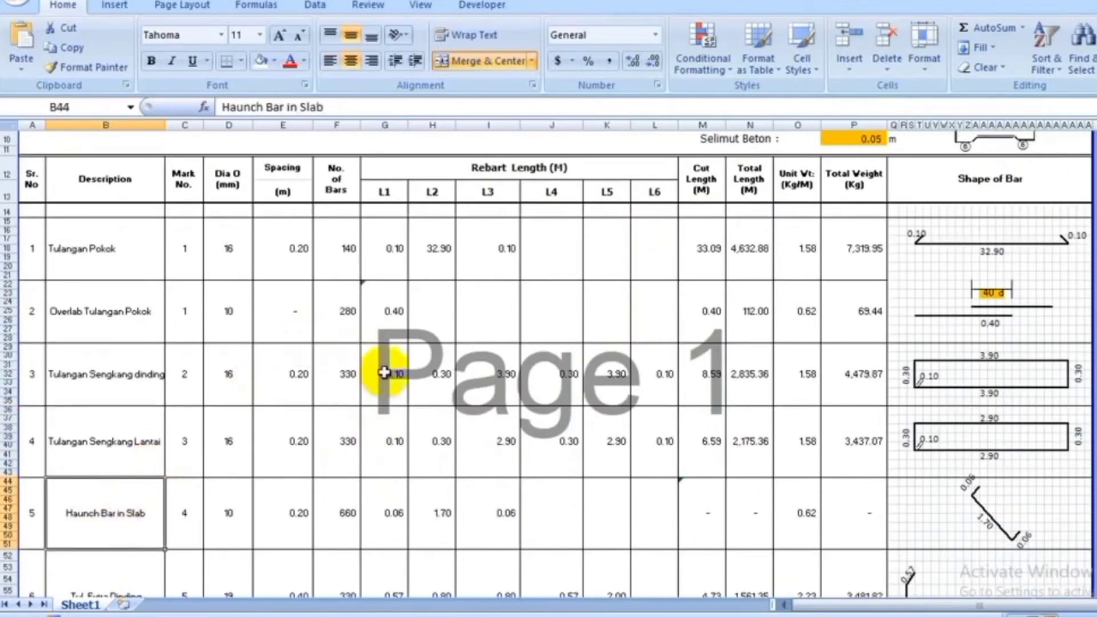
{"action": "scroll", "coordinate": [908, 289], "scroll_direction": "up", "scroll_amount": 3}
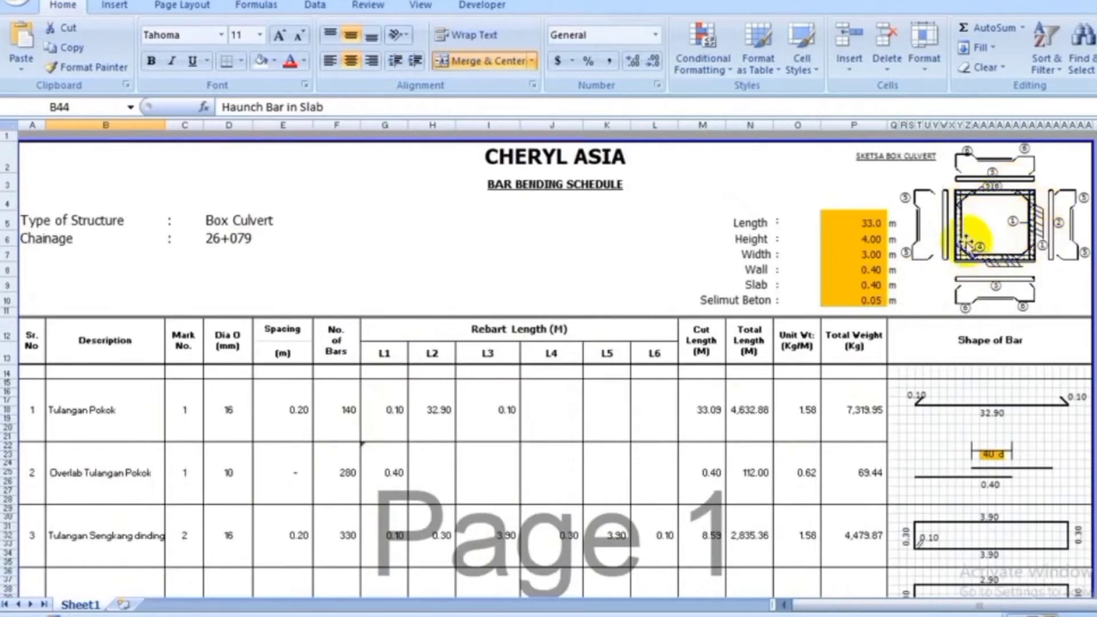
{"action": "scroll", "coordinate": [1023, 240], "scroll_direction": "down", "scroll_amount": 3}
{"action": "left_click", "coordinate": [842, 516]}
{"action": "left_click", "coordinate": [698, 508]}
Review the schedule from the culvert dimensions down to the extra bar rows and the total weight rows
{"action": "scroll", "coordinate": [661, 490], "scroll_direction": "down", "scroll_amount": 2}
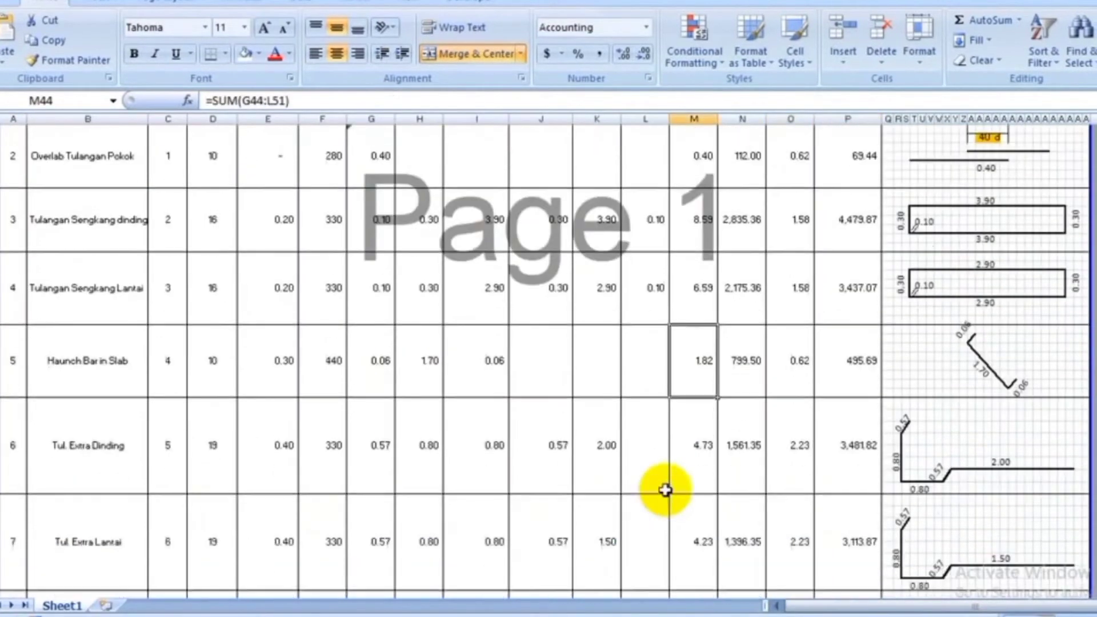
{"action": "scroll", "coordinate": [511, 446], "scroll_direction": "down", "scroll_amount": 1}
{"action": "scroll", "coordinate": [509, 441], "scroll_direction": "up", "scroll_amount": 5}
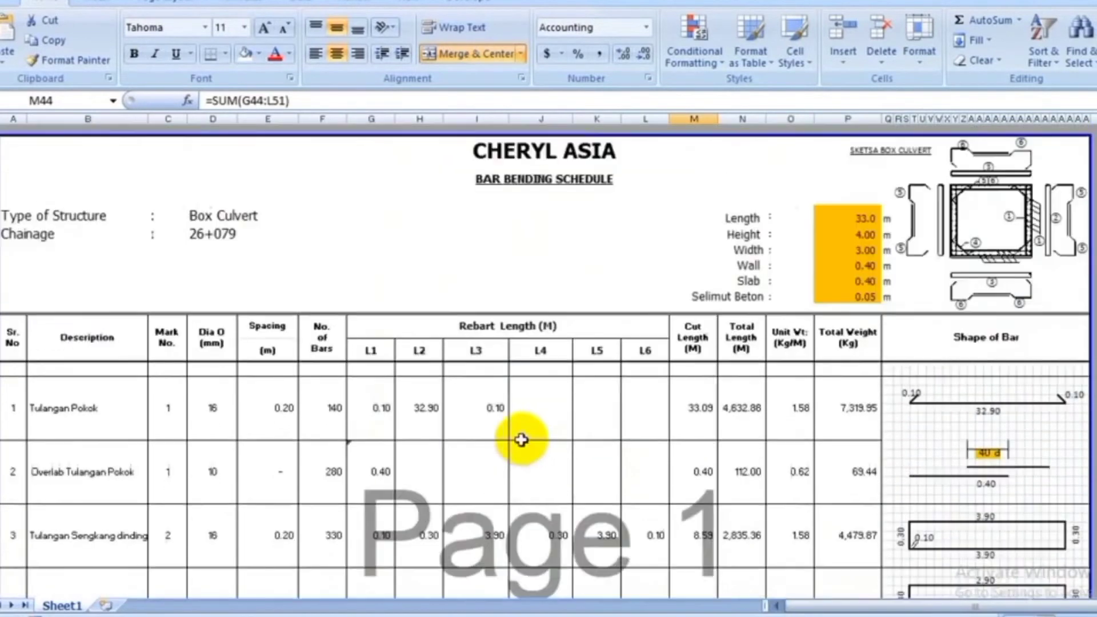
{"action": "scroll", "coordinate": [525, 435], "scroll_direction": "down", "scroll_amount": 5}
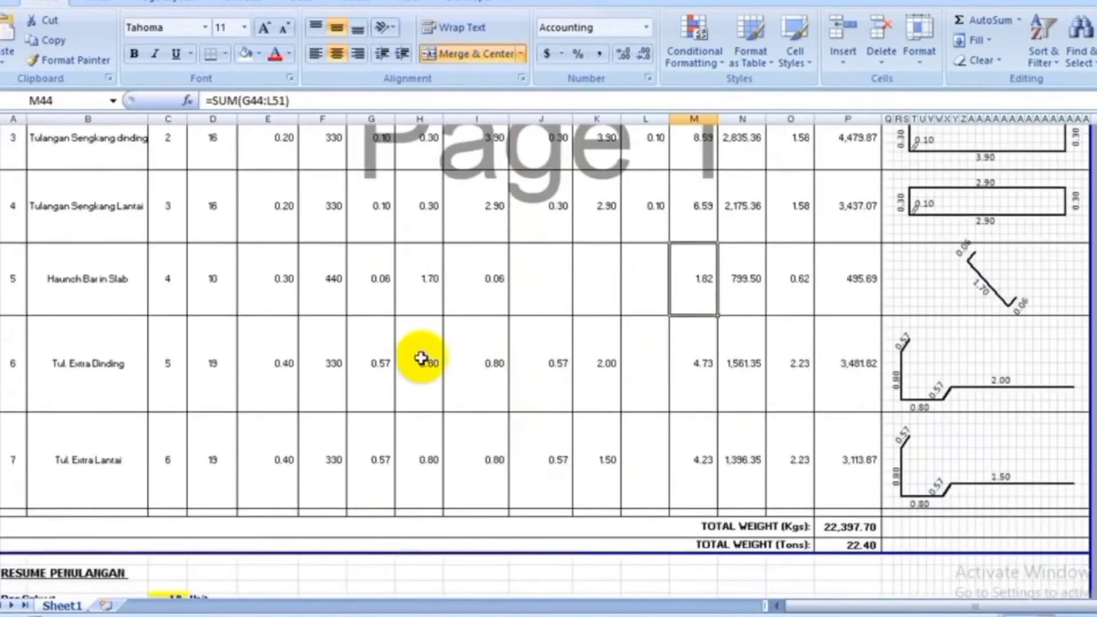
Inspect the Haunch Bar in Slab row's No. of Bars formula and the Tul. Extra Dinding row's L2 formula
{"action": "left_click", "coordinate": [423, 360]}
{"action": "scroll", "coordinate": [571, 354], "scroll_direction": "up", "scroll_amount": 1}
{"action": "scroll", "coordinate": [971, 377], "scroll_direction": "up", "scroll_amount": 1}
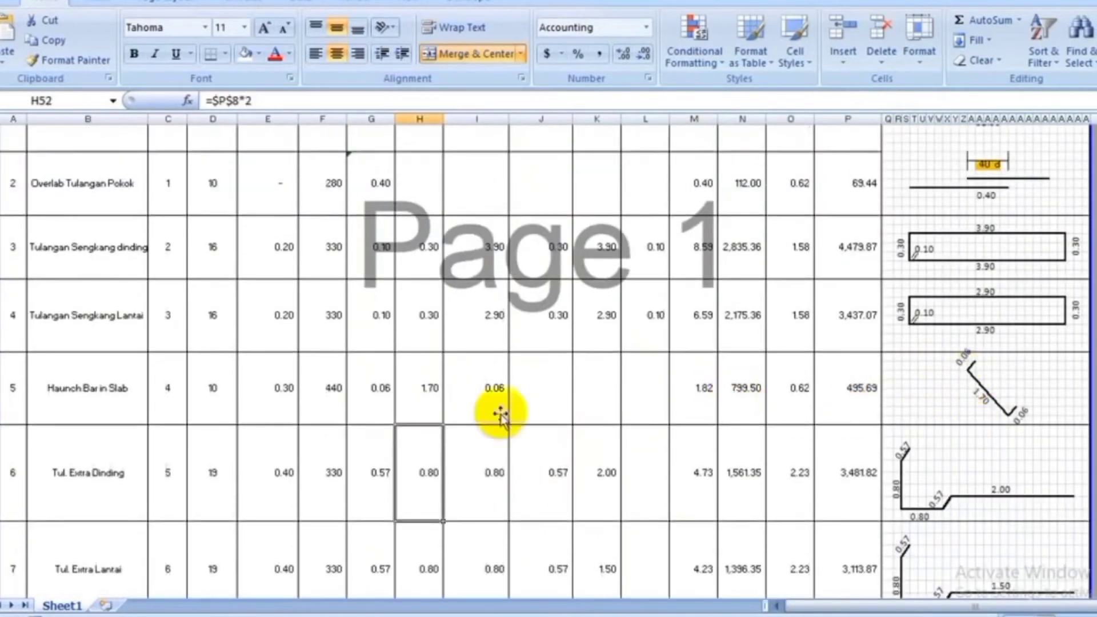
{"action": "left_click", "coordinate": [338, 397]}
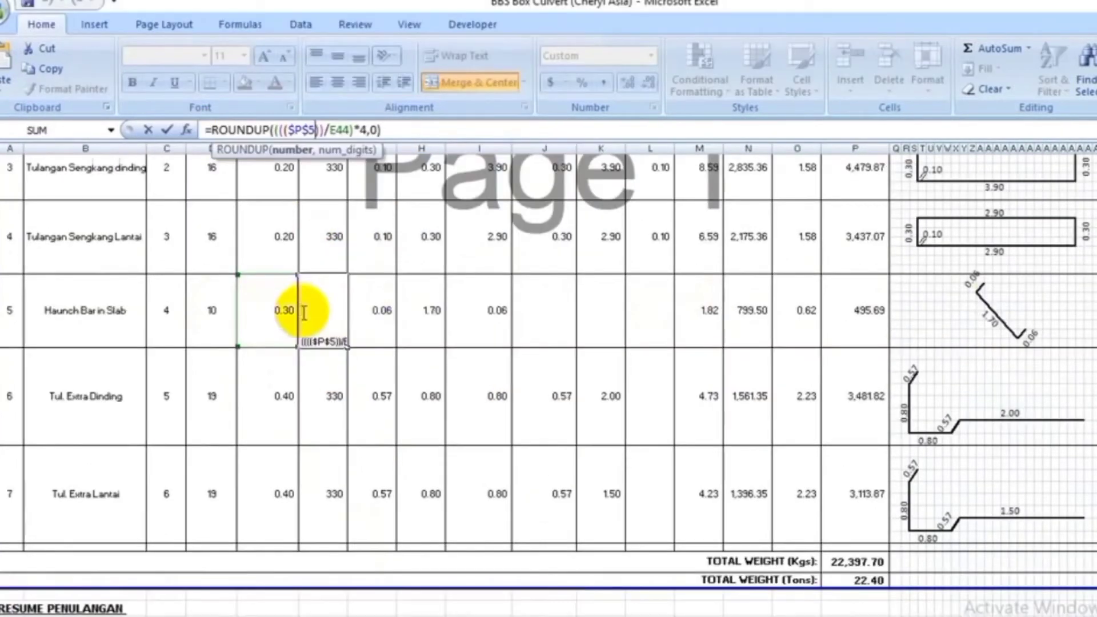
{"action": "key", "text": "Return"}
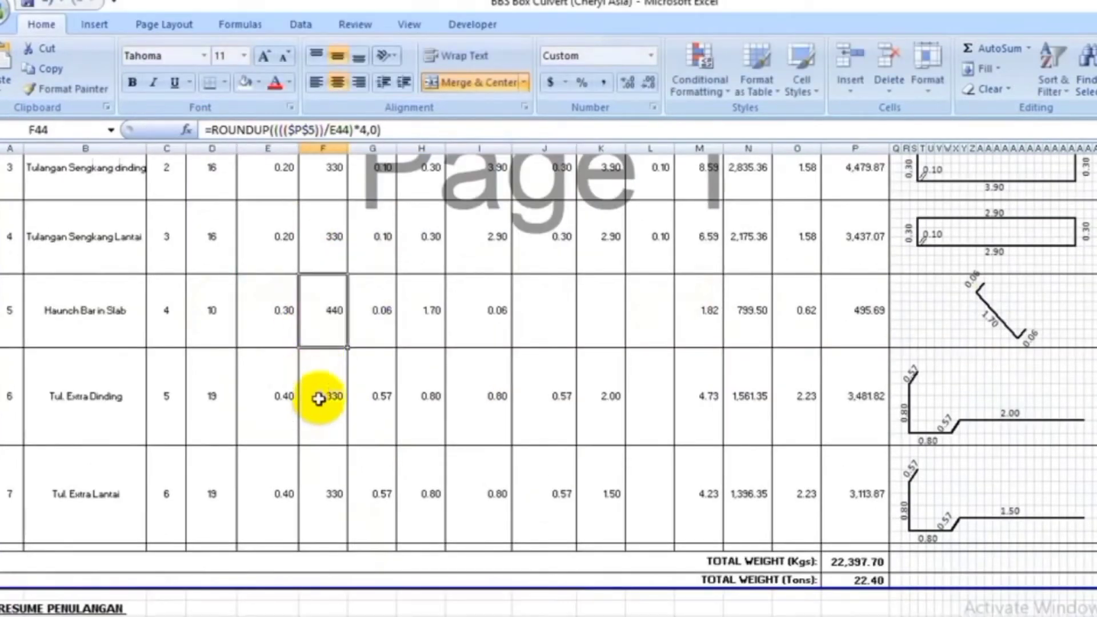
{"action": "left_click", "coordinate": [407, 397]}
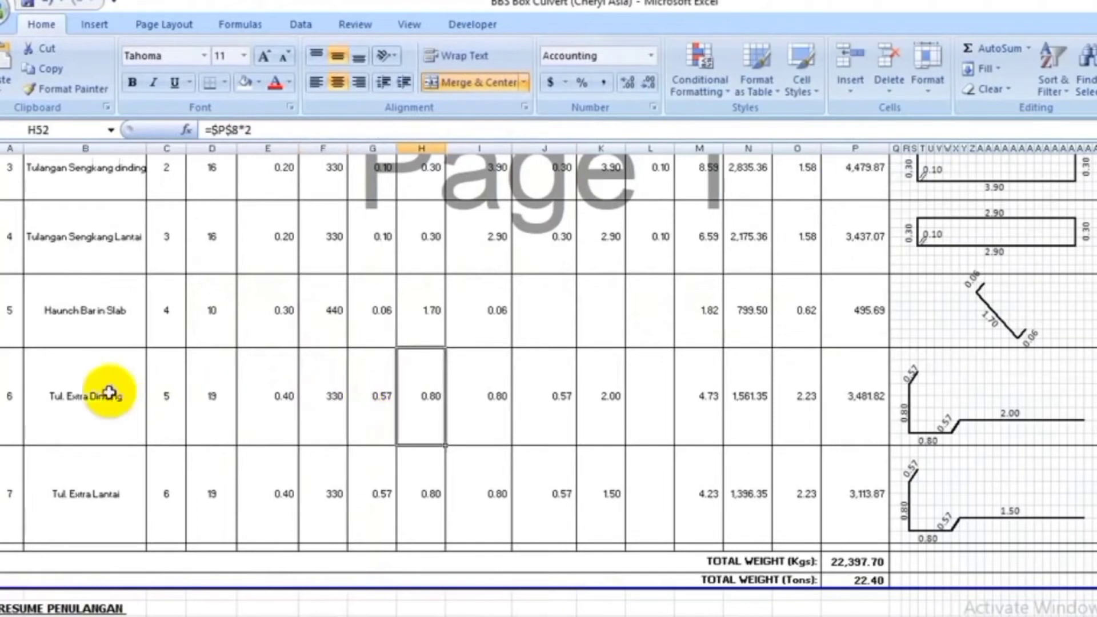
{"action": "left_click", "coordinate": [90, 392]}
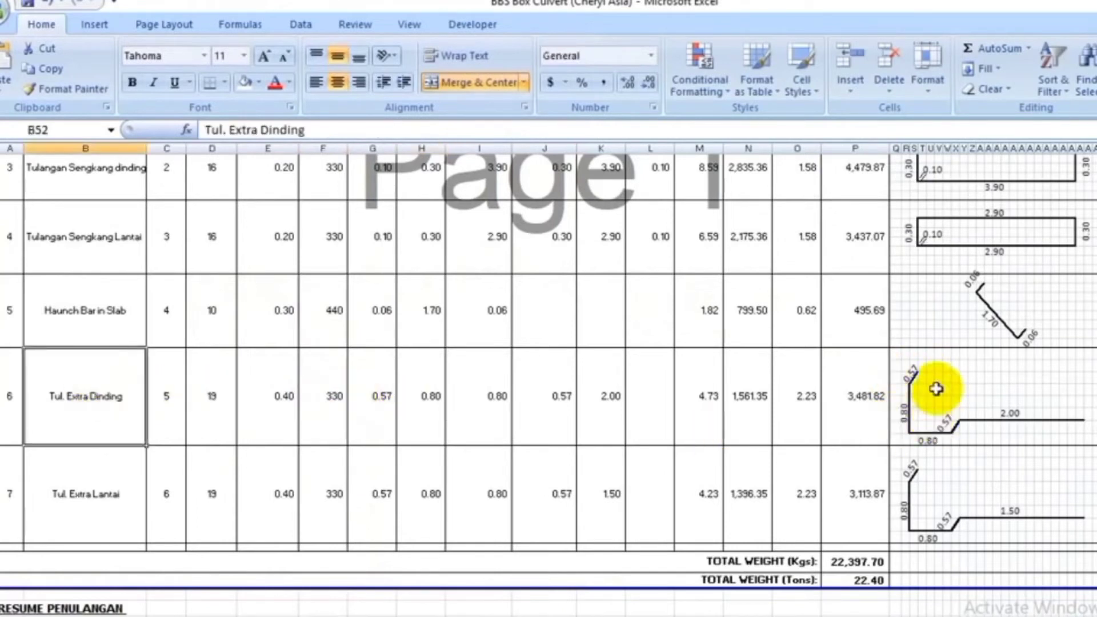
Compare the Tul. Extra Dinding row and its bar shape with the culvert dimensions and the box culvert sketch
{"action": "scroll", "coordinate": [683, 331], "scroll_direction": "up", "scroll_amount": 5}
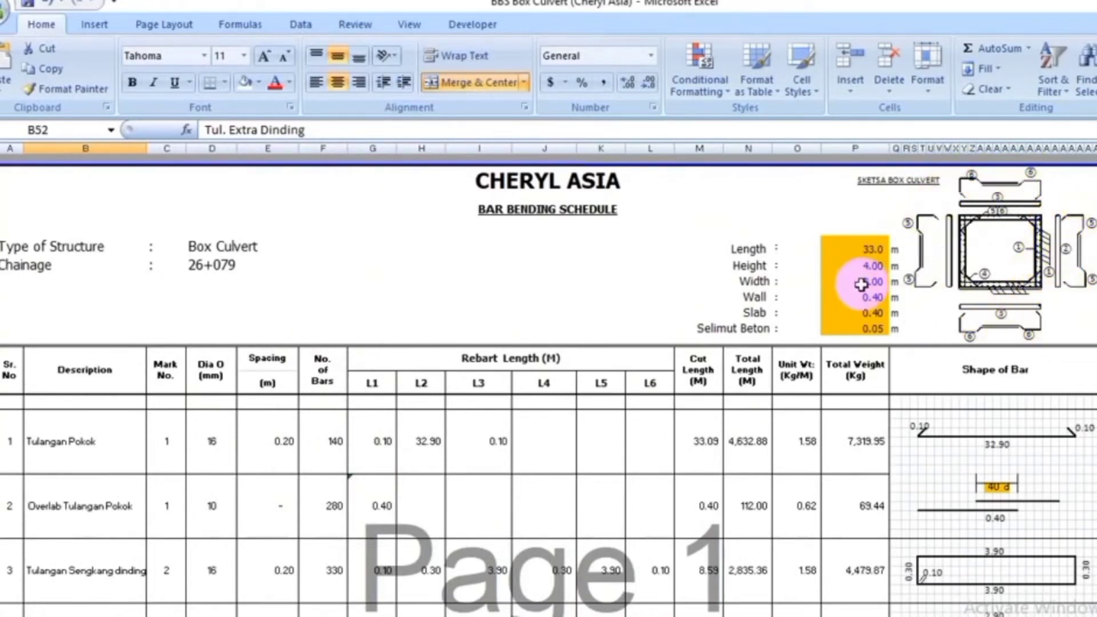
{"action": "scroll", "coordinate": [800, 285], "scroll_direction": "down", "scroll_amount": 5}
{"action": "left_click", "coordinate": [832, 291]}
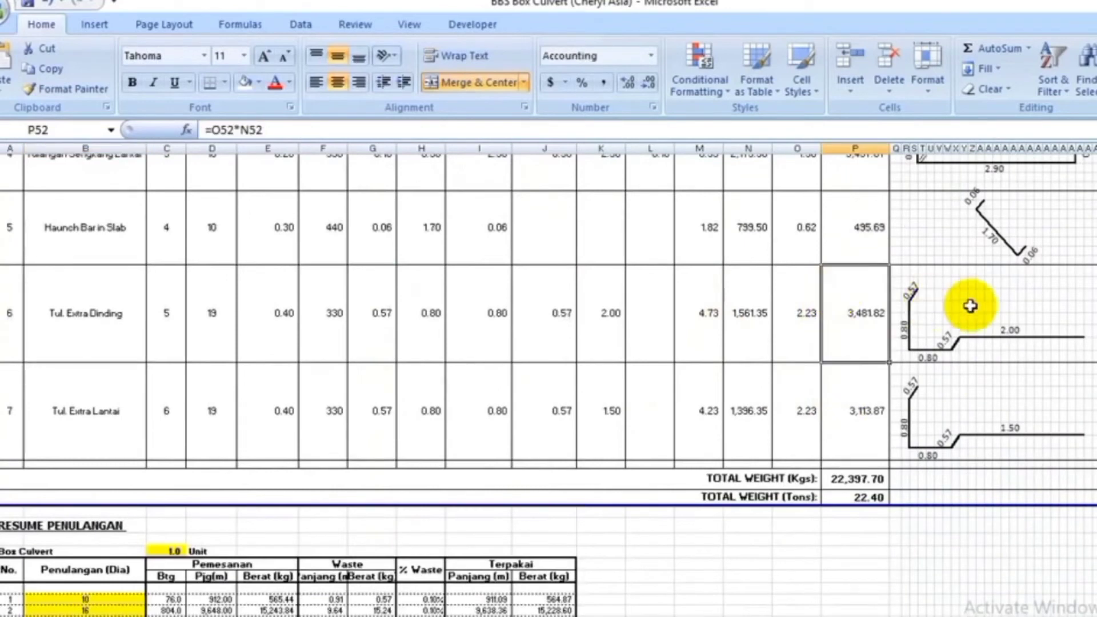
{"action": "left_click", "coordinate": [972, 301]}
{"action": "scroll", "coordinate": [975, 298], "scroll_direction": "up", "scroll_amount": 5}
{"action": "scroll", "coordinate": [782, 323], "scroll_direction": "down", "scroll_amount": 1}
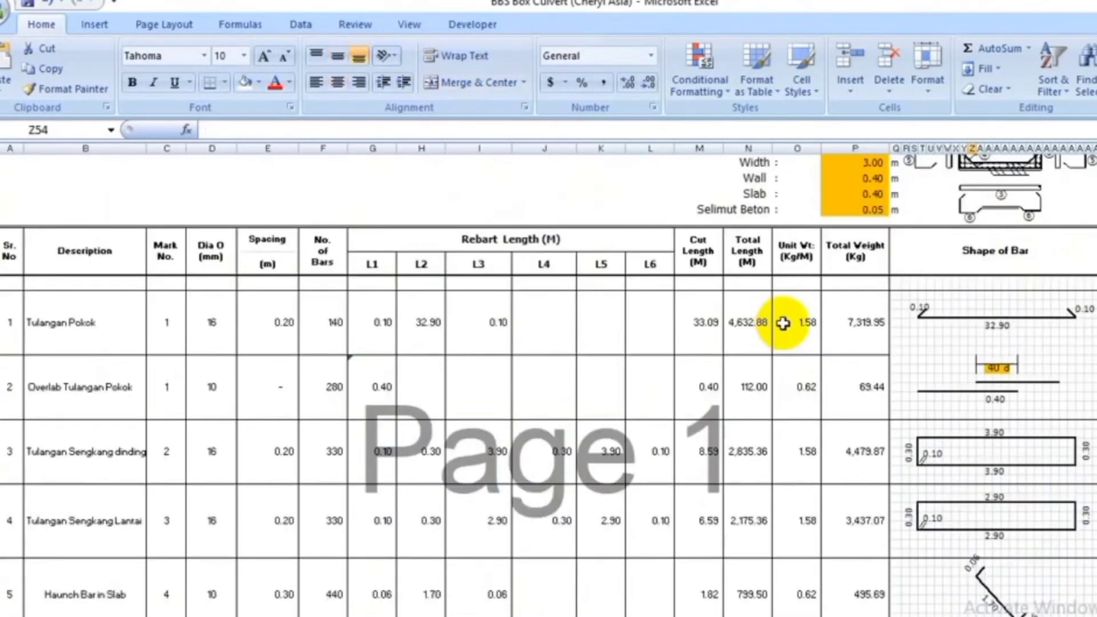
Inspect the formulas behind the total weight in kilograms and in tons
{"action": "scroll", "coordinate": [634, 423], "scroll_direction": "down", "scroll_amount": 1}
{"action": "scroll", "coordinate": [634, 423], "scroll_direction": "down", "scroll_amount": 1}
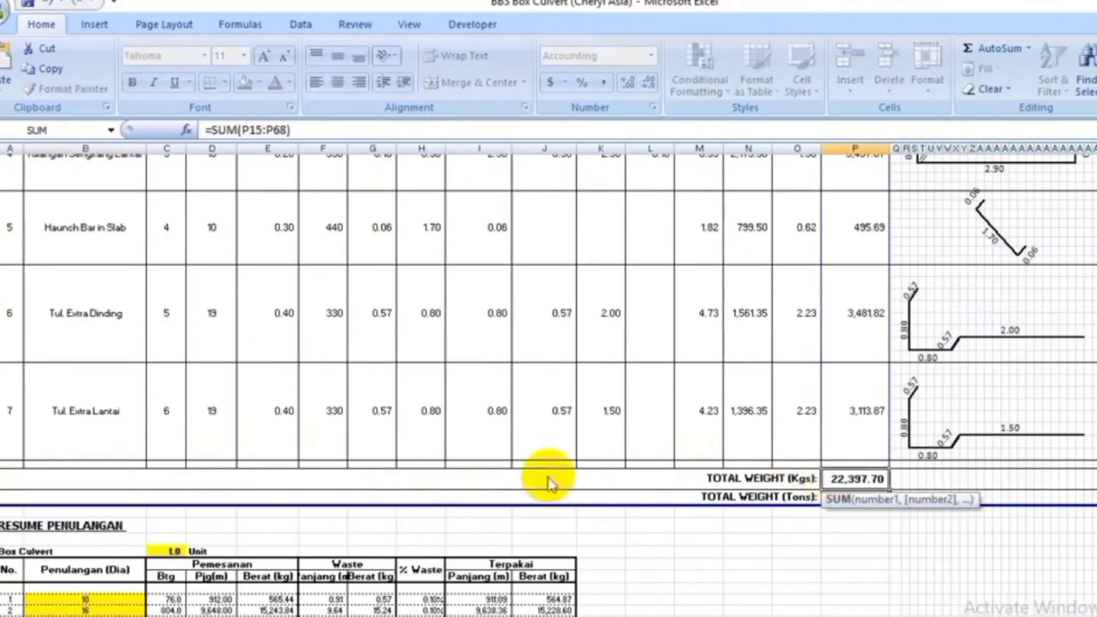
{"action": "key", "text": "Escape"}
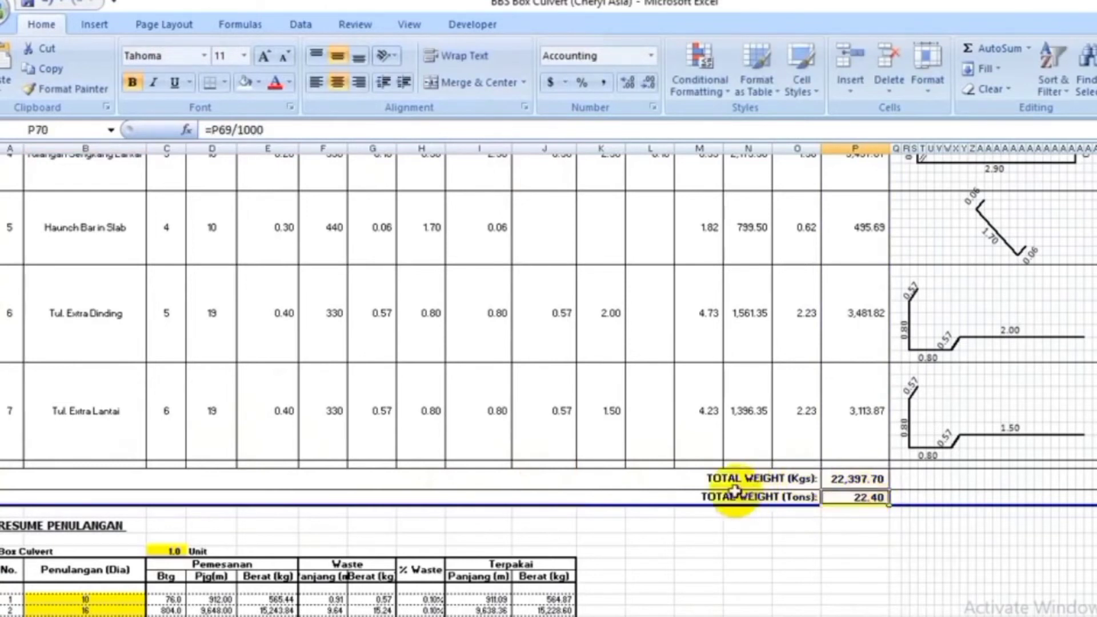
{"action": "left_click", "coordinate": [858, 482]}
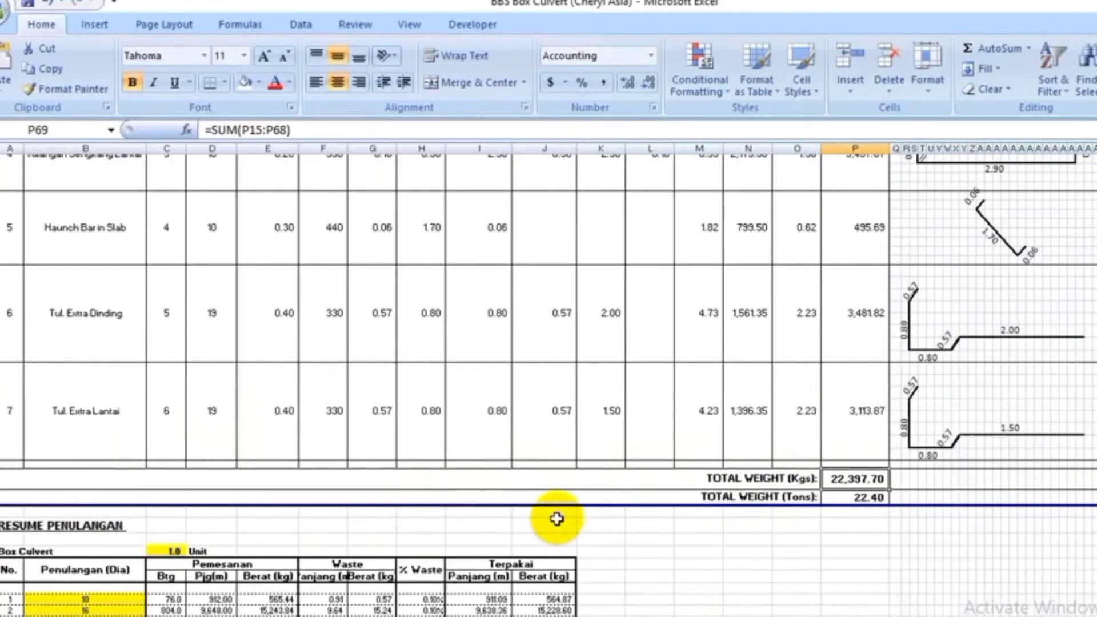
Compare the diameters listed in the Resume Penulangan table with the Dia column of the schedule's bar rows
{"action": "left_click", "coordinate": [839, 540]}
{"action": "scroll", "coordinate": [453, 441], "scroll_direction": "down", "scroll_amount": 1}
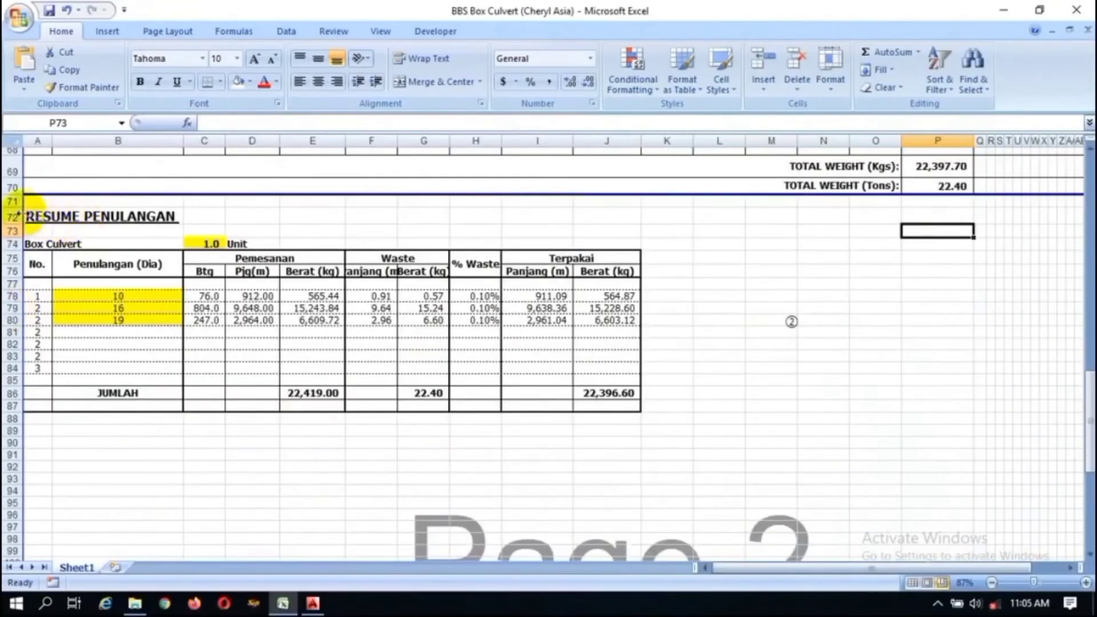
{"action": "left_click", "coordinate": [64, 216]}
{"action": "left_click", "coordinate": [92, 296]}
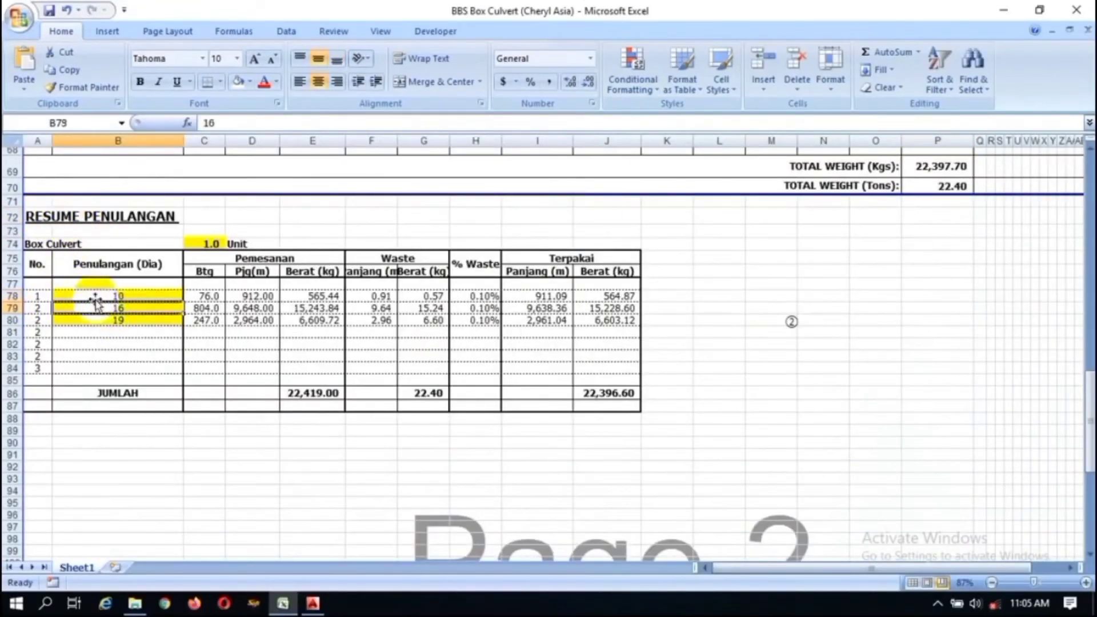
{"action": "scroll", "coordinate": [109, 320], "scroll_direction": "up", "scroll_amount": 15}
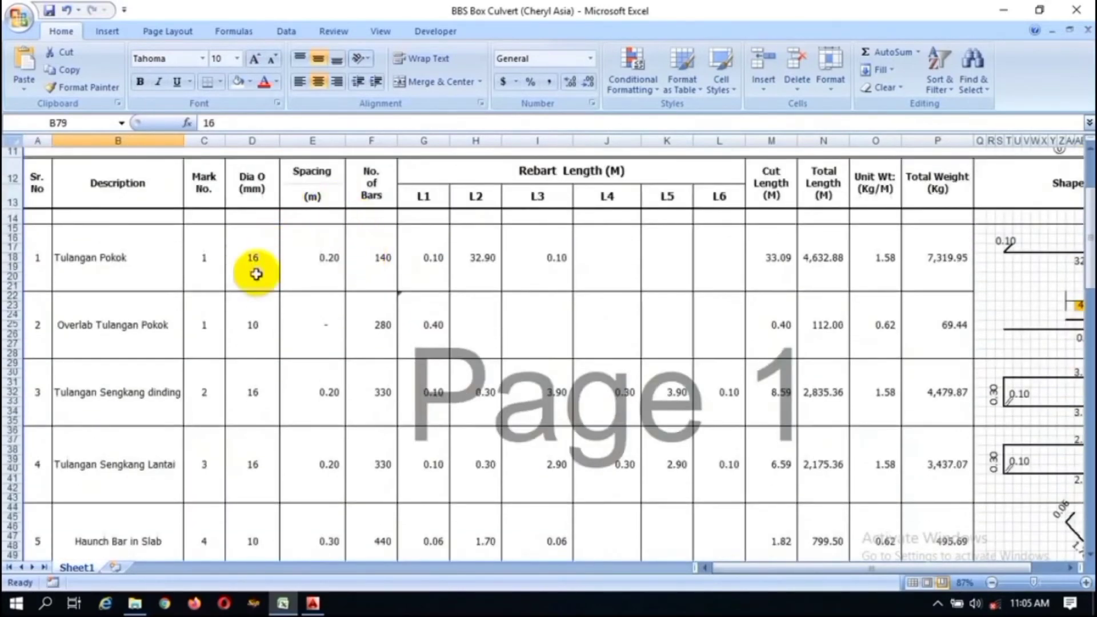
{"action": "scroll", "coordinate": [255, 280], "scroll_direction": "down", "scroll_amount": 2}
{"action": "scroll", "coordinate": [246, 367], "scroll_direction": "down", "scroll_amount": 4}
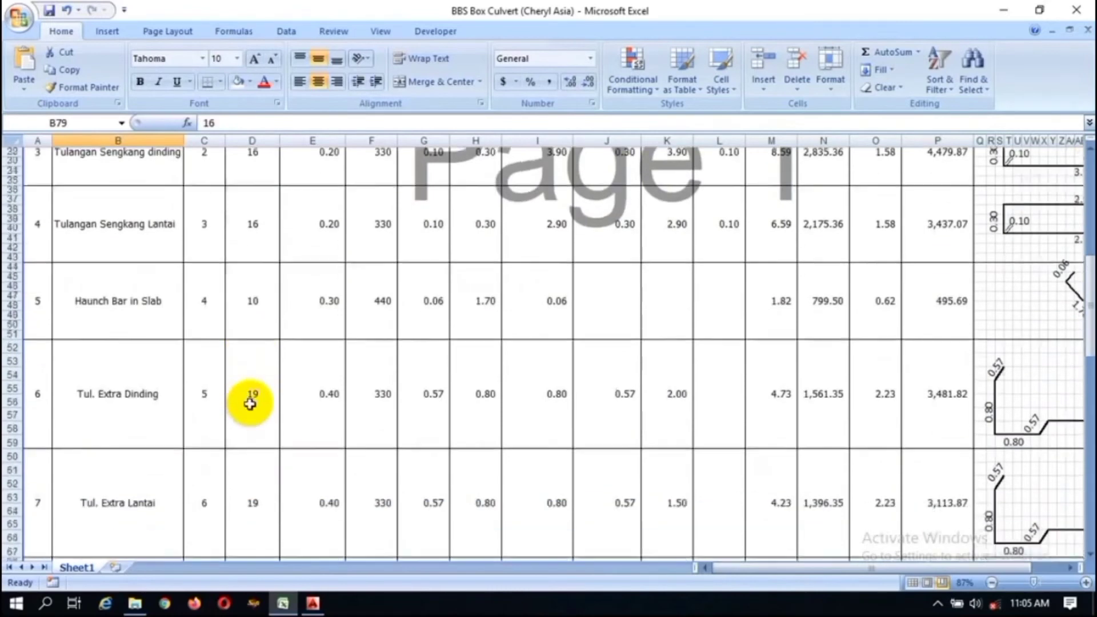
{"action": "scroll", "coordinate": [255, 451], "scroll_direction": "up", "scroll_amount": 7}
{"action": "scroll", "coordinate": [252, 234], "scroll_direction": "up", "scroll_amount": 3}
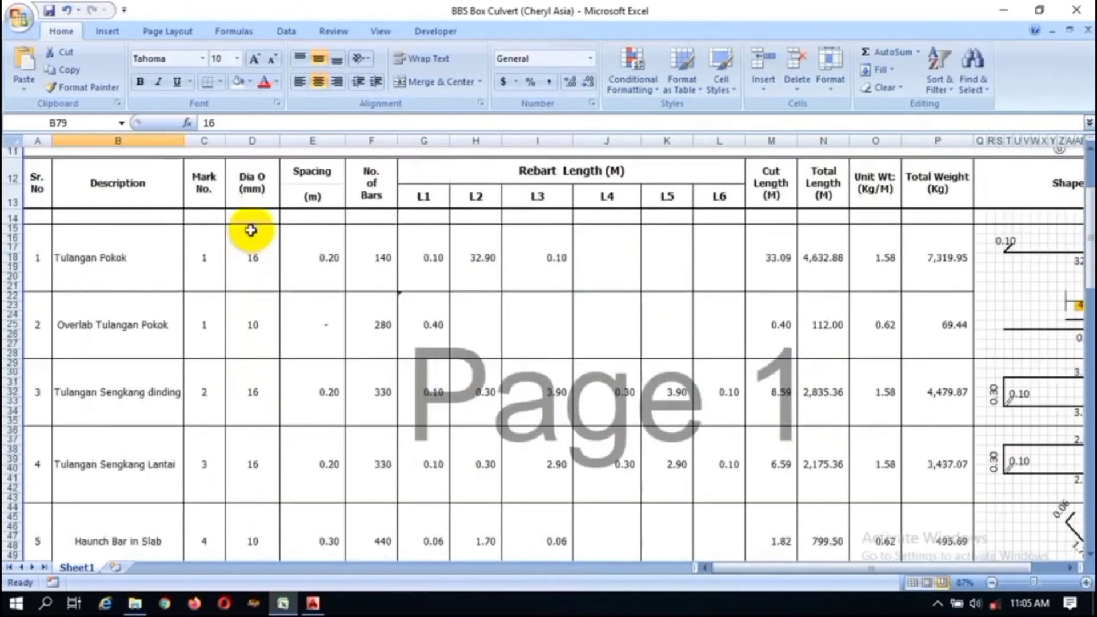
{"action": "scroll", "coordinate": [245, 227], "scroll_direction": "down", "scroll_amount": 3}
{"action": "scroll", "coordinate": [252, 241], "scroll_direction": "down", "scroll_amount": 15}
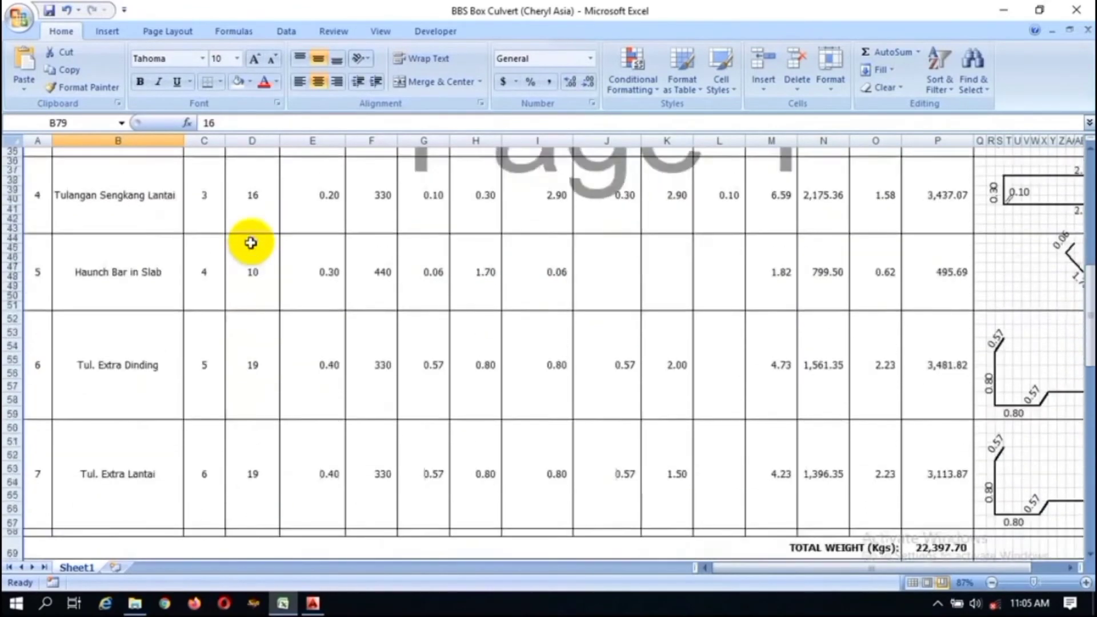
{"action": "left_click", "coordinate": [135, 397]}
{"action": "scroll", "coordinate": [302, 232], "scroll_direction": "up", "scroll_amount": 20}
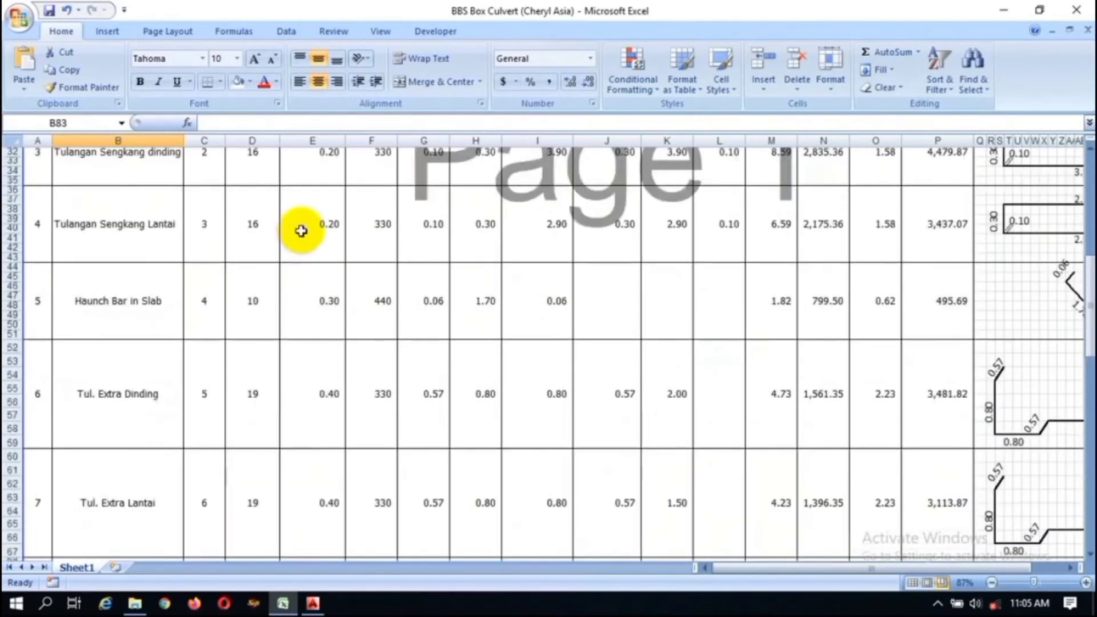
{"action": "scroll", "coordinate": [245, 292], "scroll_direction": "down", "scroll_amount": 20}
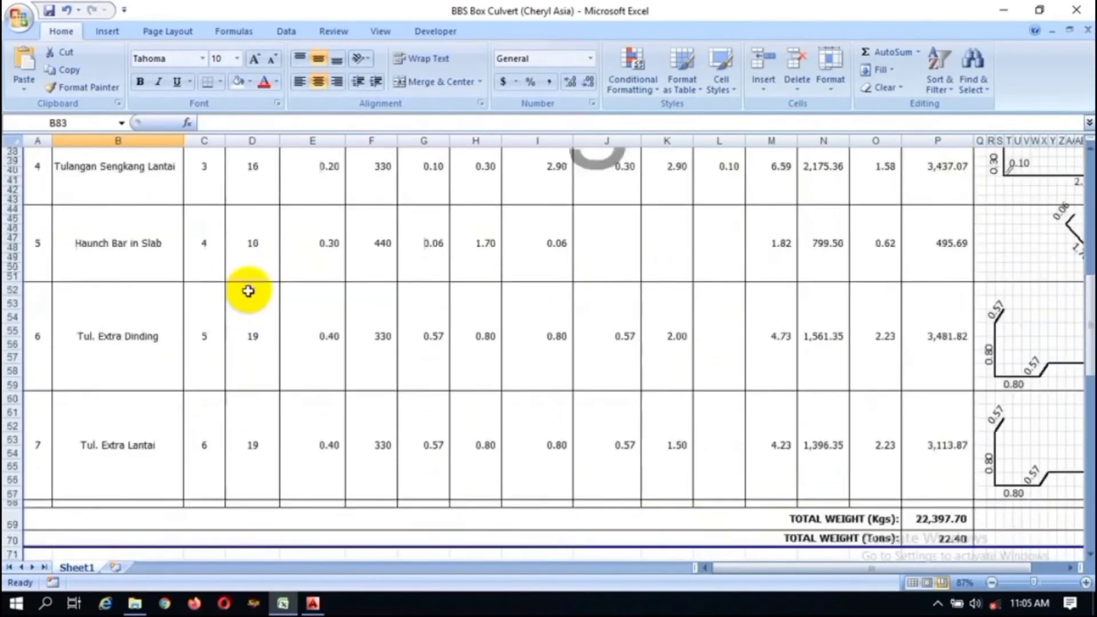
Try 12 as the first diameter in the Resume Penulangan table and set it back to 10
{"action": "left_click", "coordinate": [128, 296]}
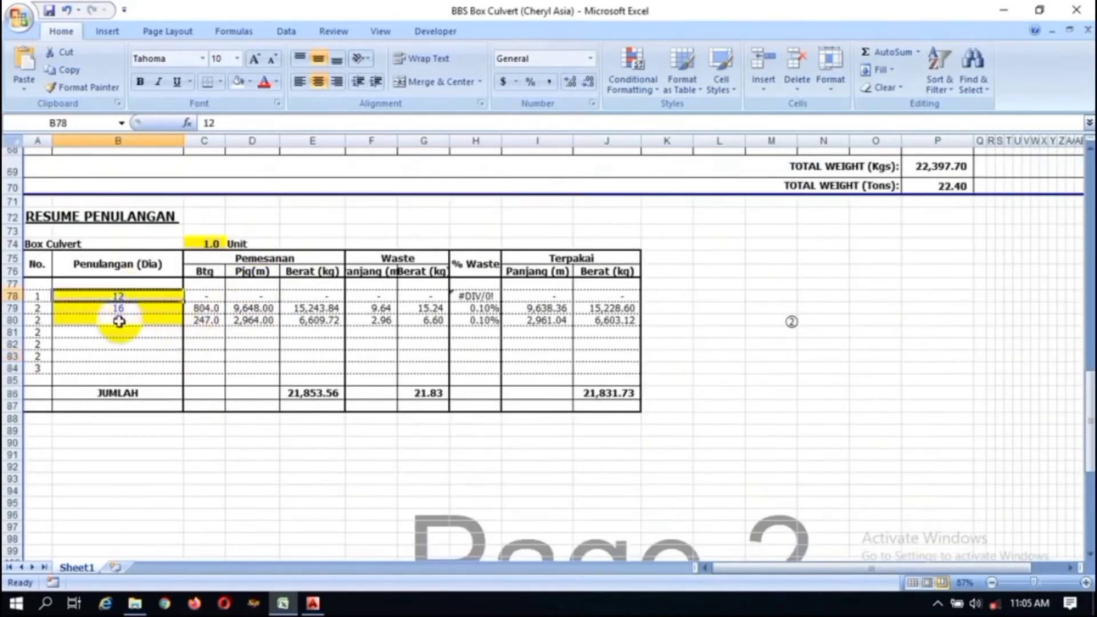
{"action": "type", "text": "1"}
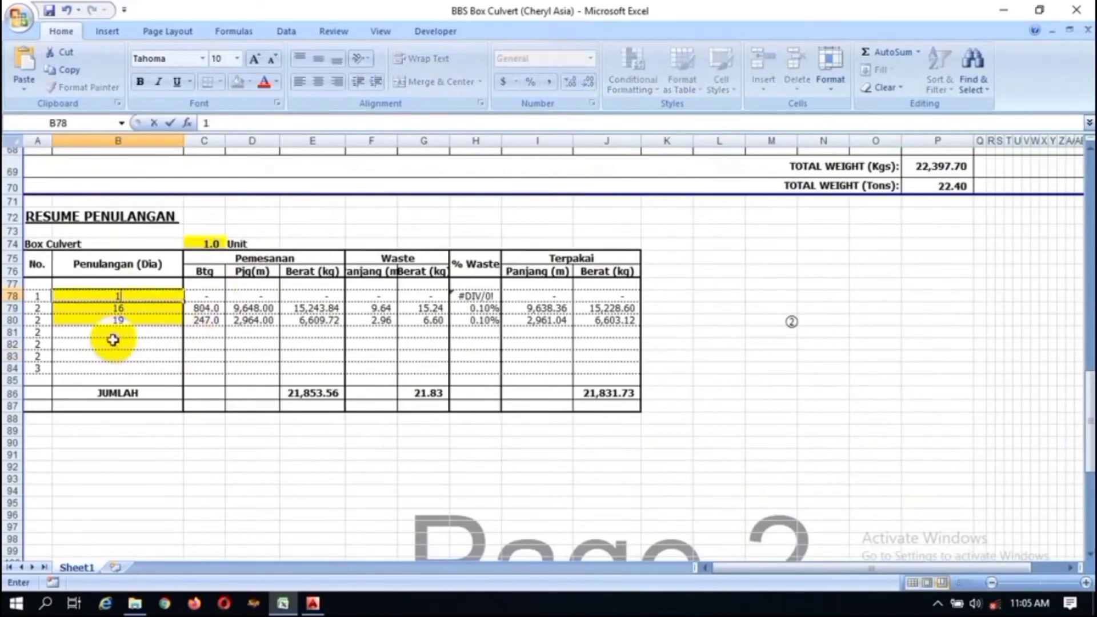
{"action": "key", "text": "Return"}
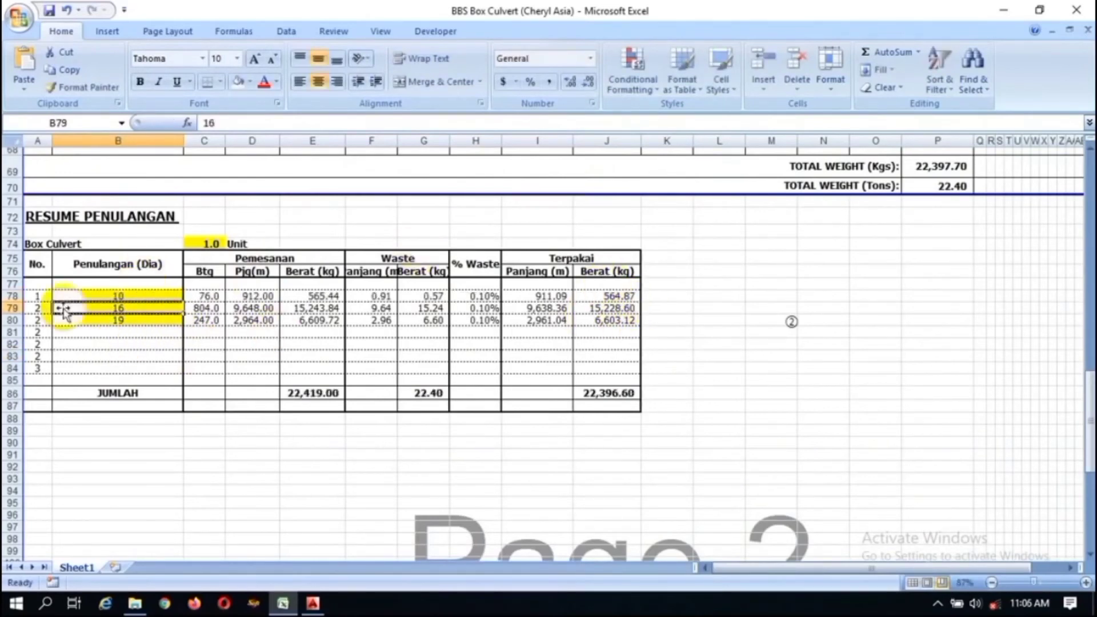
Set the Tul. Extra Lantai row's diameter to 25 mm and check the Resume Penulangan table
{"action": "left_click", "coordinate": [112, 320]}
{"action": "scroll", "coordinate": [255, 297], "scroll_direction": "up", "scroll_amount": 7}
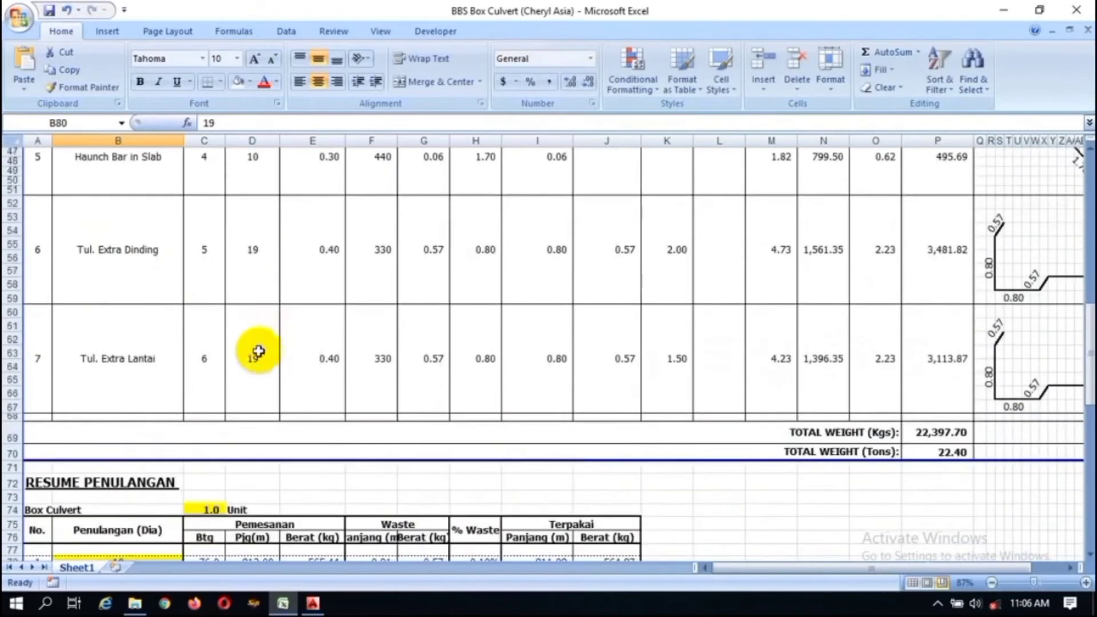
{"action": "left_click", "coordinate": [255, 361]}
{"action": "type", "text": "2"}
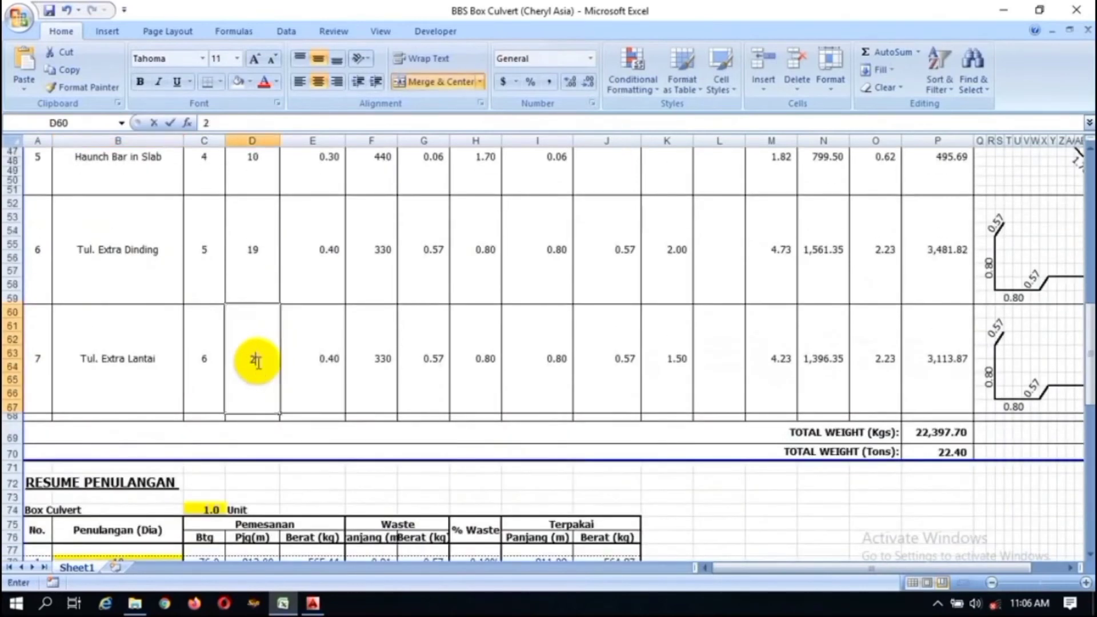
{"action": "type", "text": "5"}
{"action": "key", "text": "Return"}
{"action": "scroll", "coordinate": [275, 320], "scroll_direction": "down", "scroll_amount": 3}
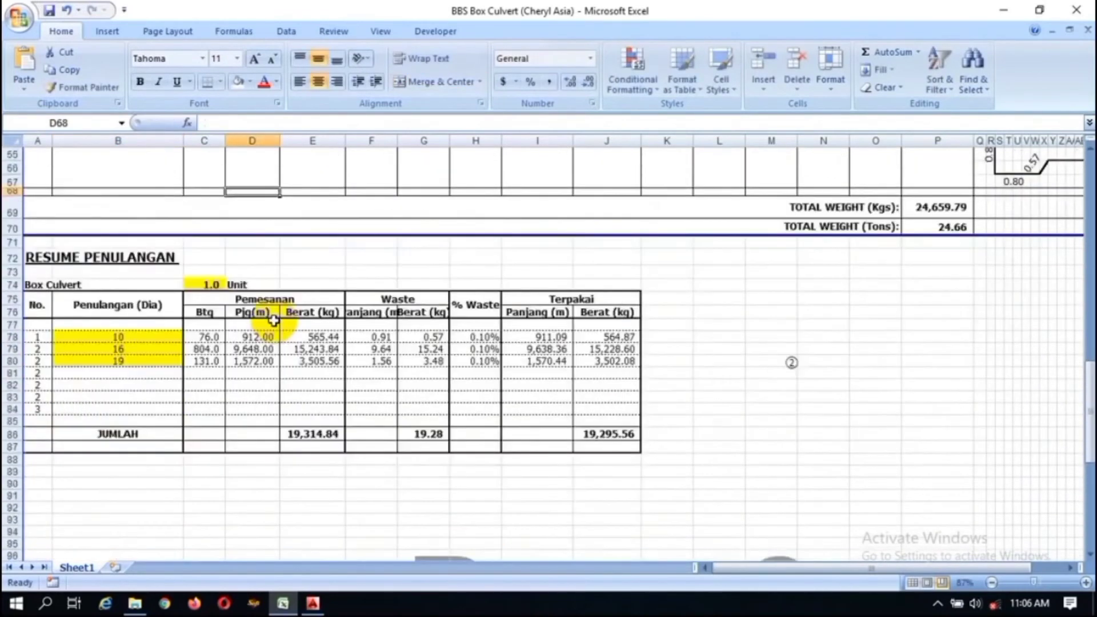
Copy the diameter 19 row of the Resume Penulangan table, B80 to J80, into the empty row below it
{"action": "left_click", "coordinate": [126, 360]}
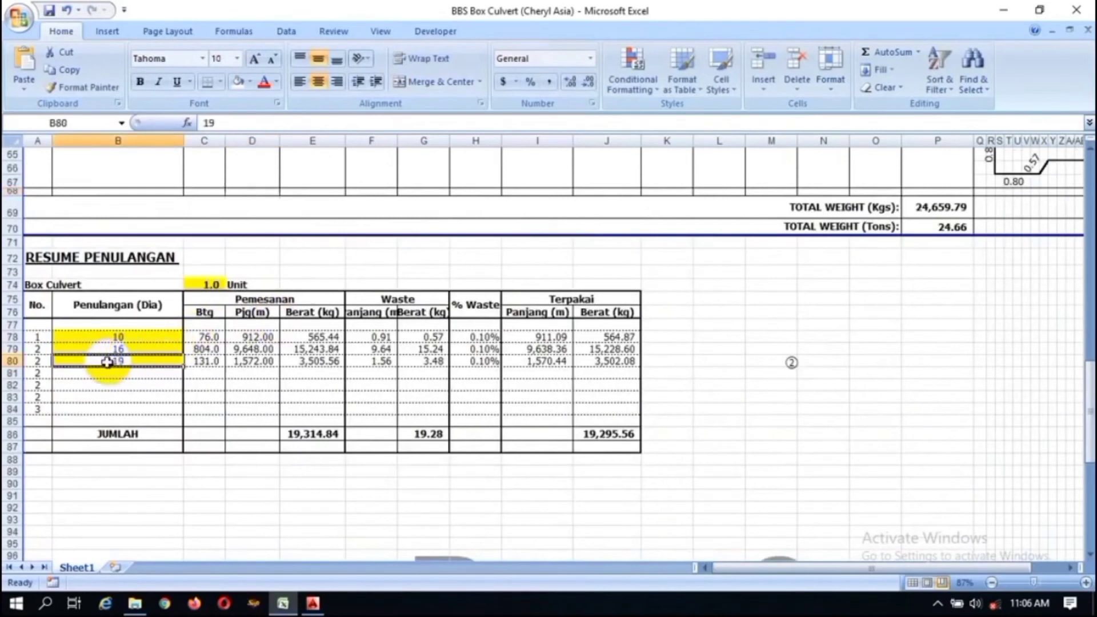
{"action": "left_click_drag", "start_coordinate": [107, 361], "coordinate": [596, 365]}
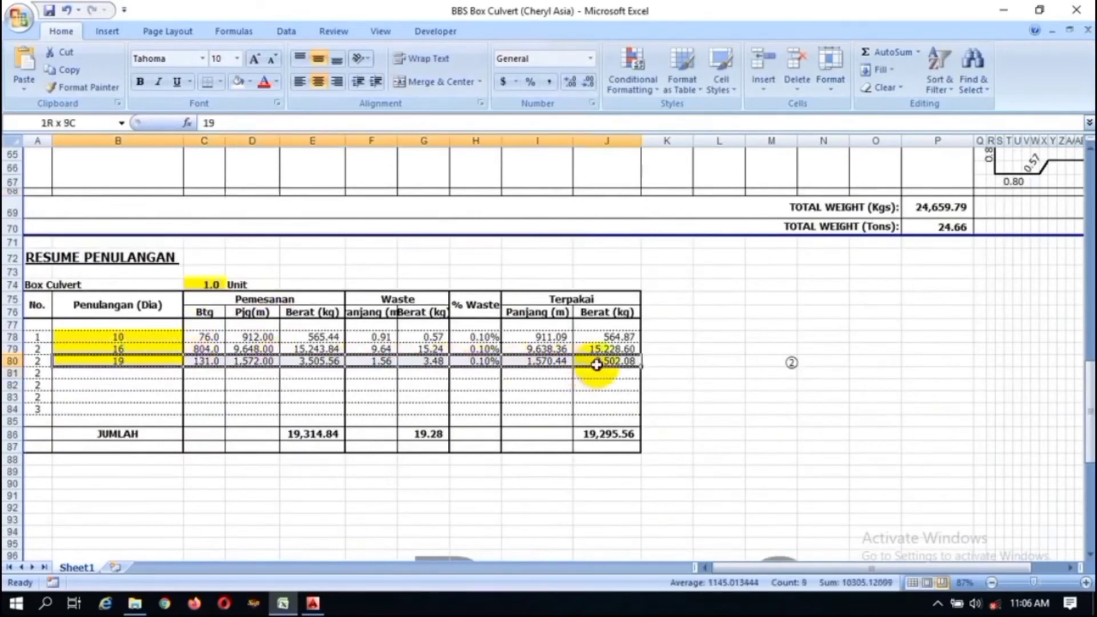
{"action": "key", "text": "ctrl+c"}
{"action": "left_click", "coordinate": [80, 373]}
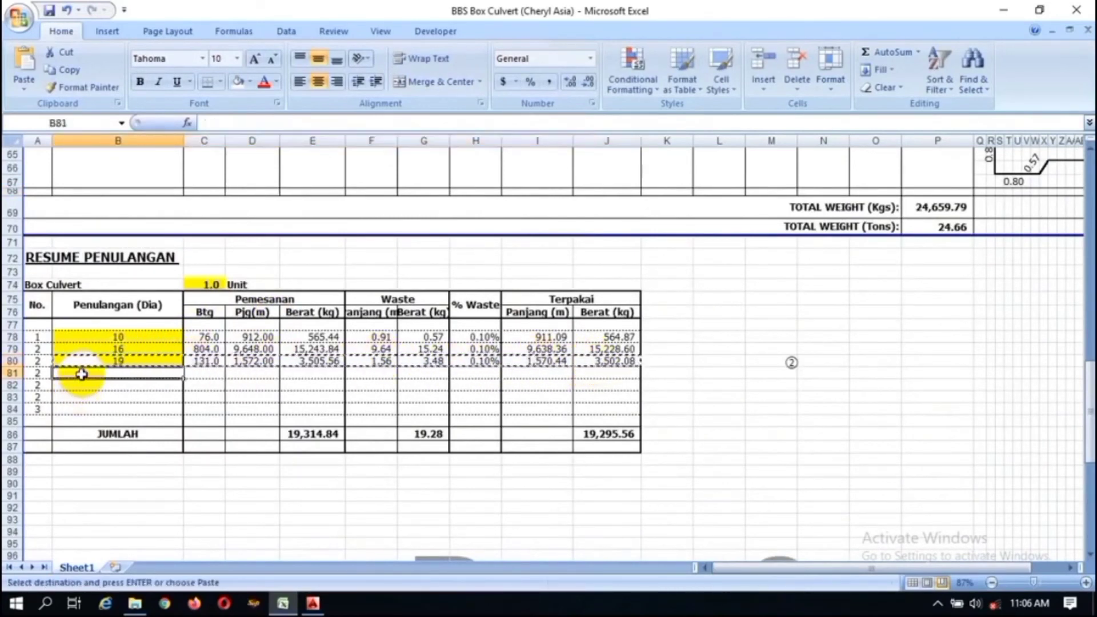
{"action": "key", "text": "Return"}
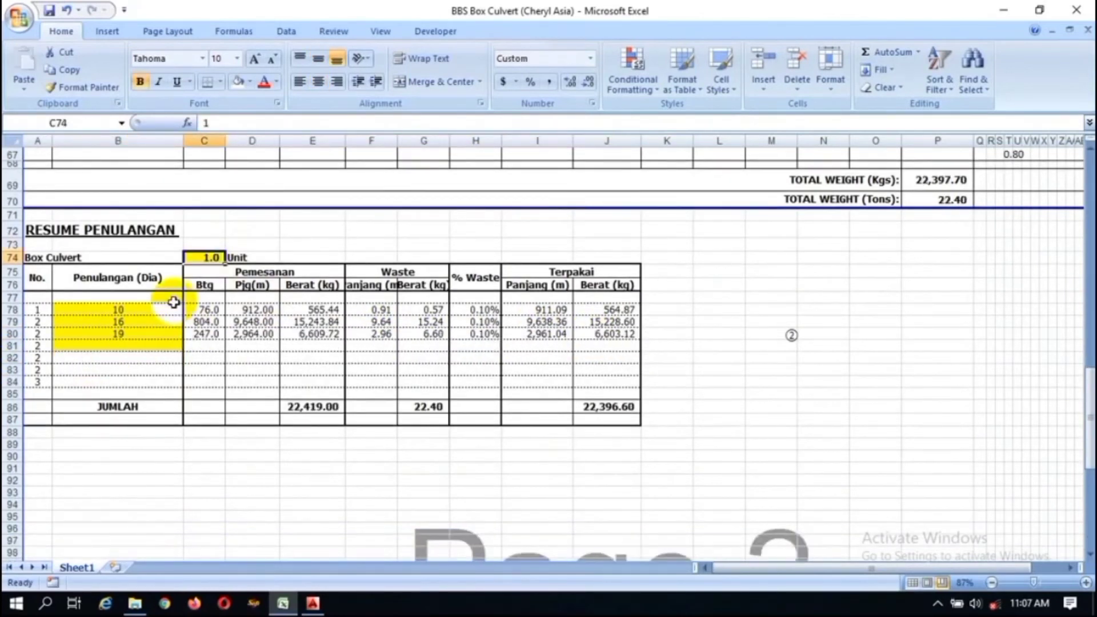
Set the Box Culvert quantity to 2 units and examine the diameter 10 row's Btg formula and the enlarged Resume Penulangan table
{"action": "type", "text": "2"}
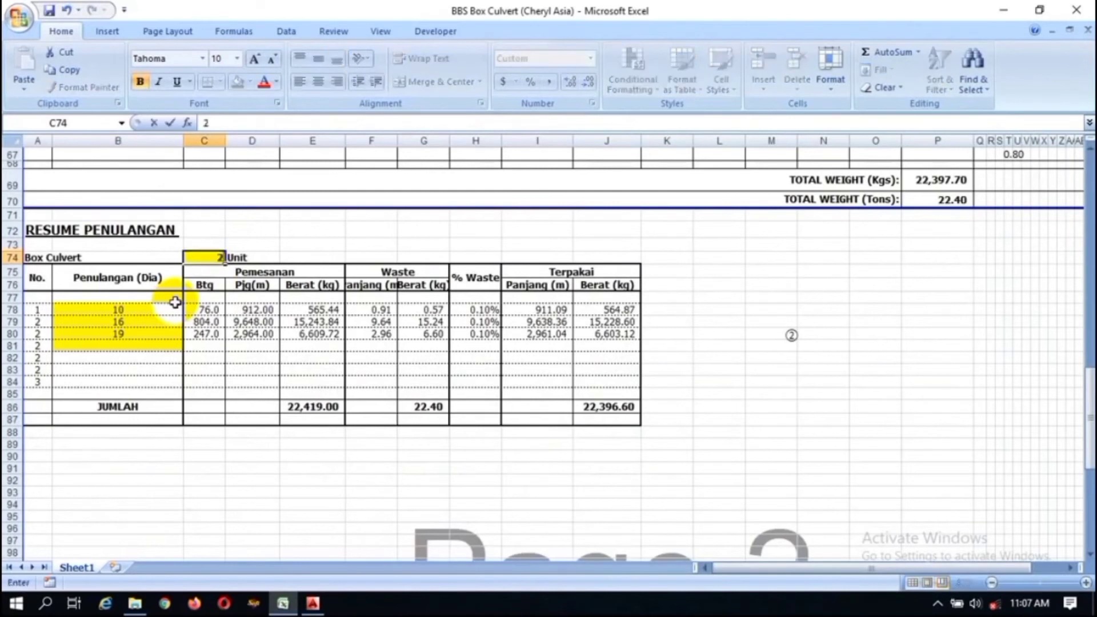
{"action": "key", "text": "Return"}
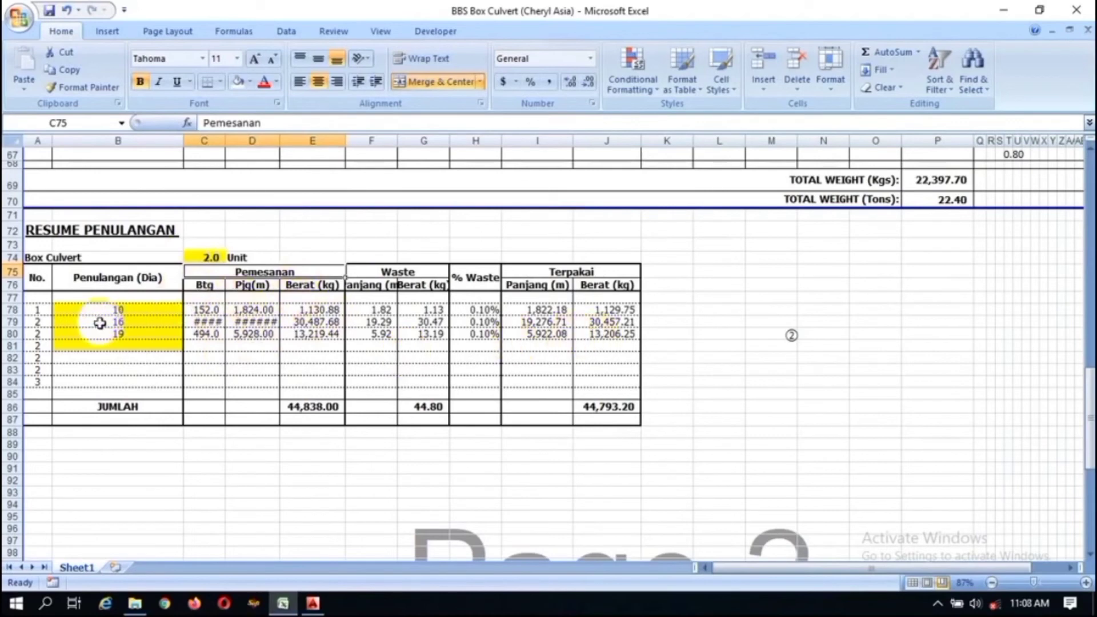
{"action": "left_click", "coordinate": [215, 311]}
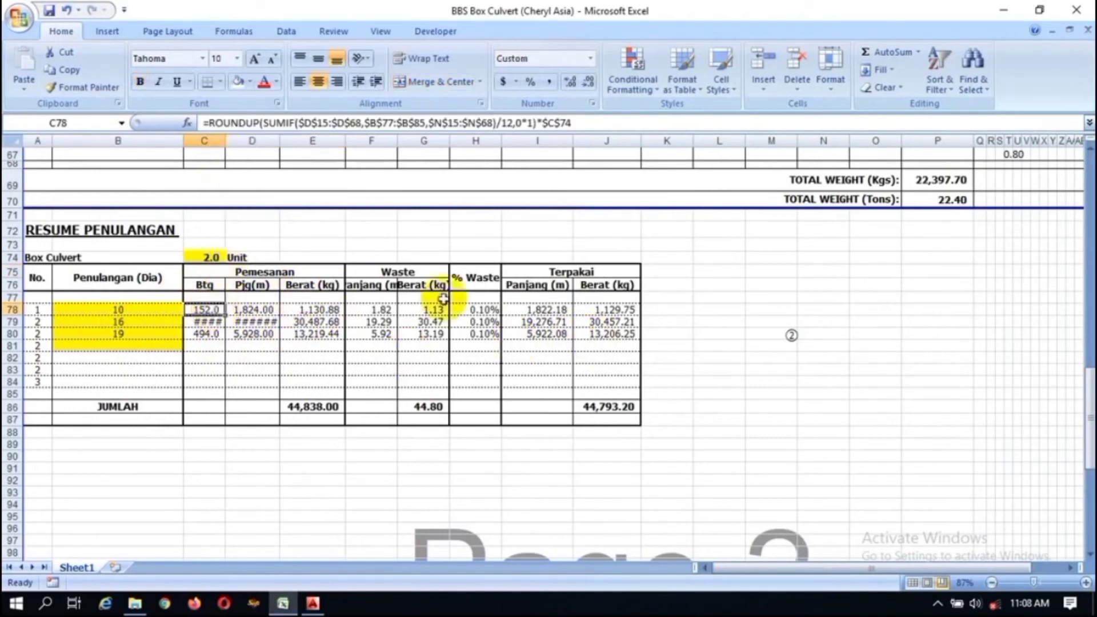
{"action": "left_click", "coordinate": [1041, 582]}
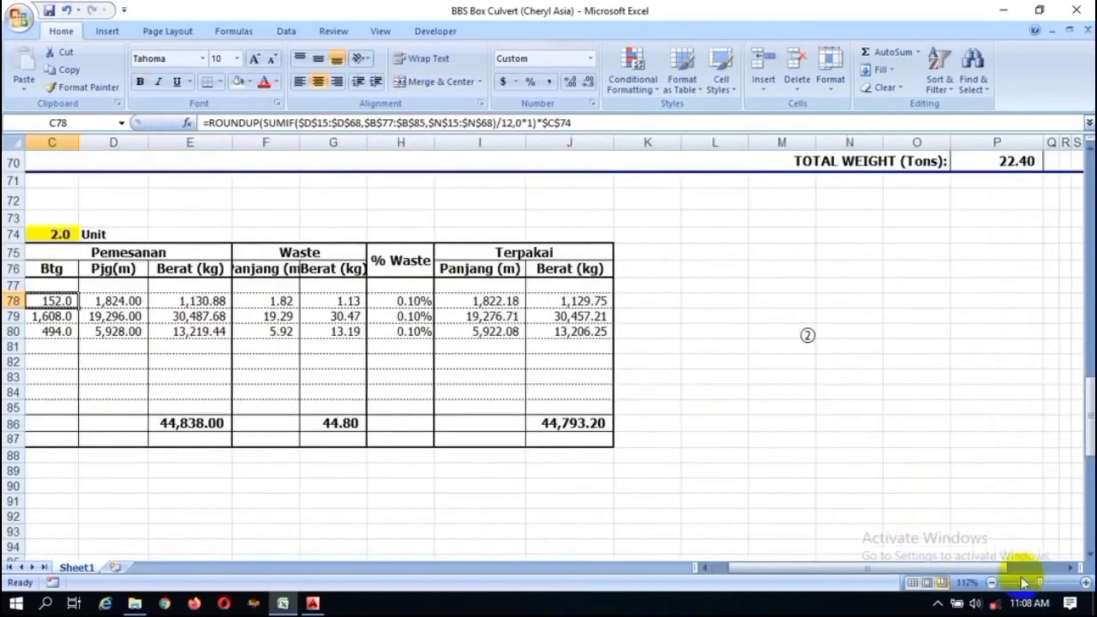
{"action": "left_click_drag", "start_coordinate": [808, 578], "coordinate": [774, 570]}
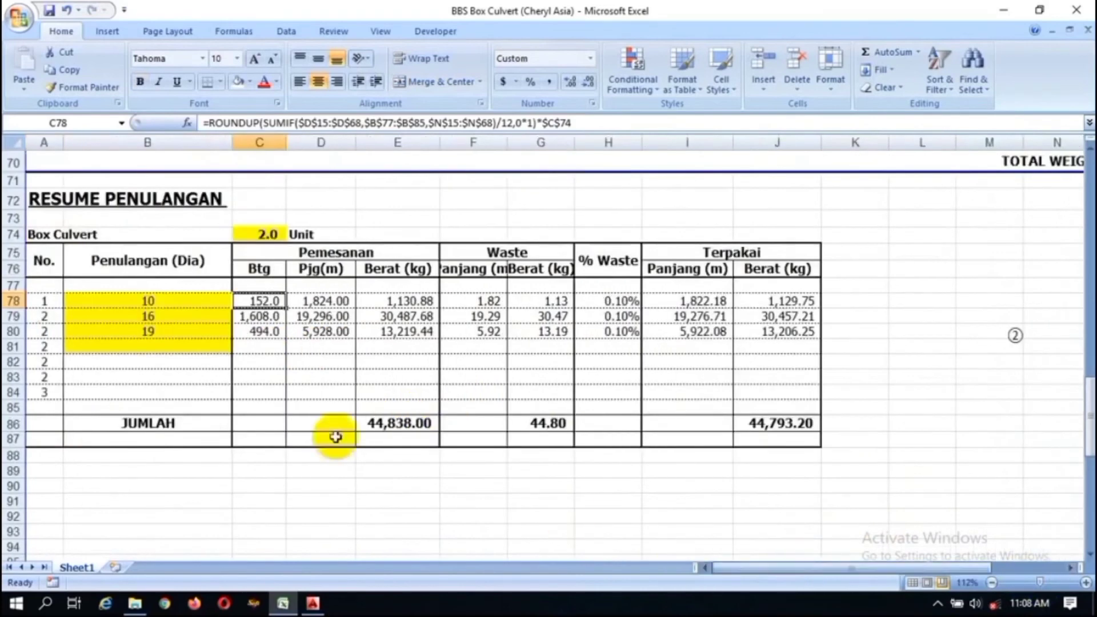
{"action": "scroll", "coordinate": [266, 301], "scroll_direction": "up", "scroll_amount": 2}
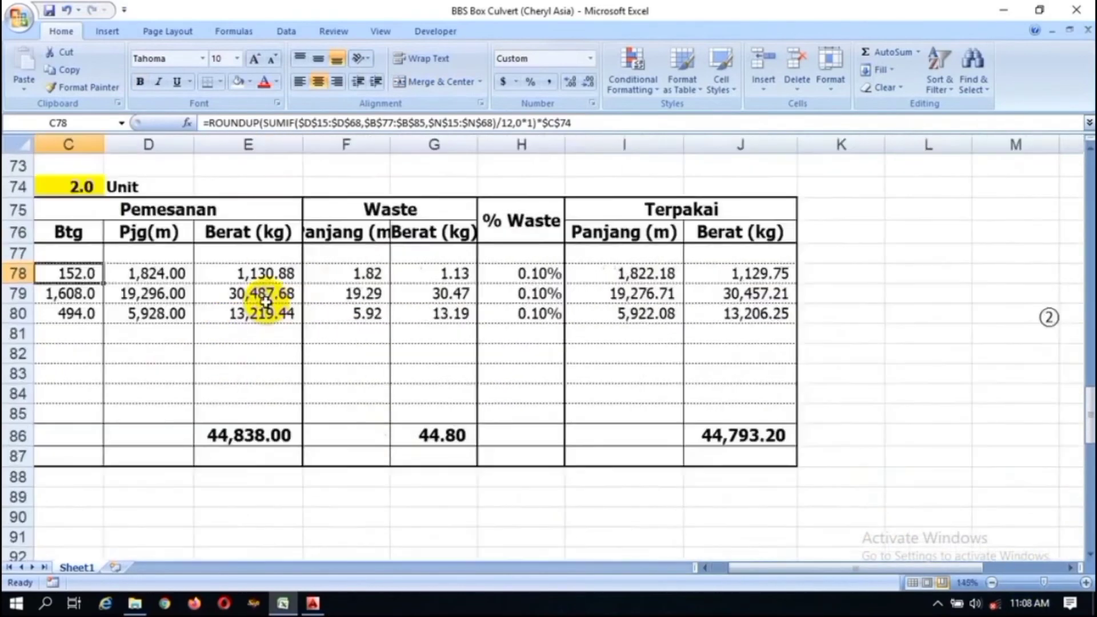
Set the Box Culvert quantity to 1 unit and check the recalculated Resume Penulangan table
{"action": "scroll", "coordinate": [266, 301], "scroll_direction": "down", "scroll_amount": 1}
{"action": "scroll", "coordinate": [265, 293], "scroll_direction": "up", "scroll_amount": 2}
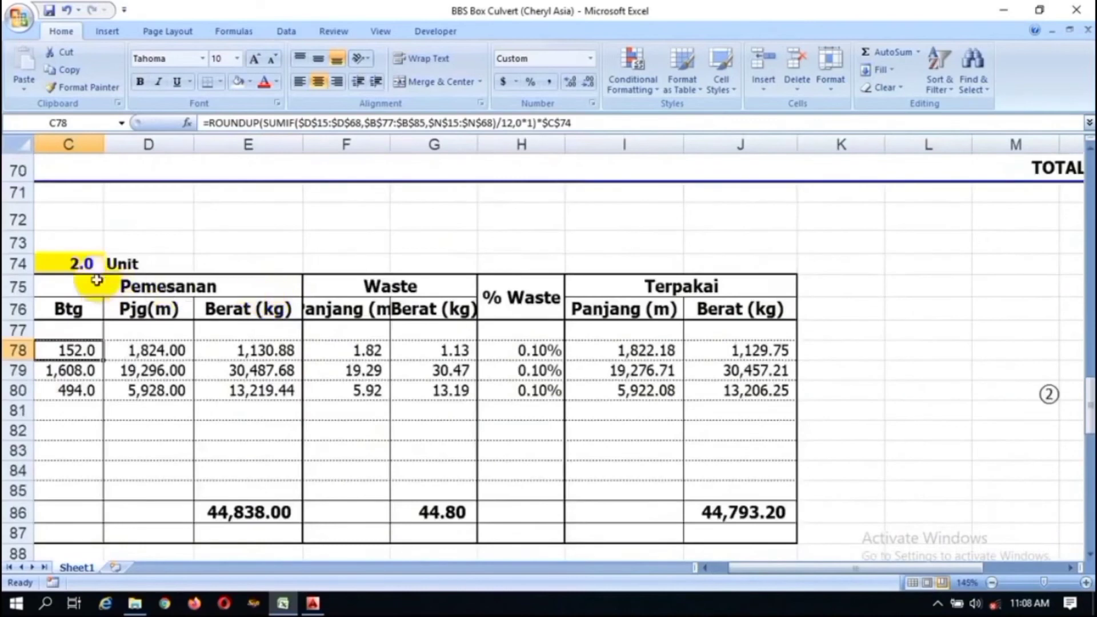
{"action": "left_click", "coordinate": [76, 264]}
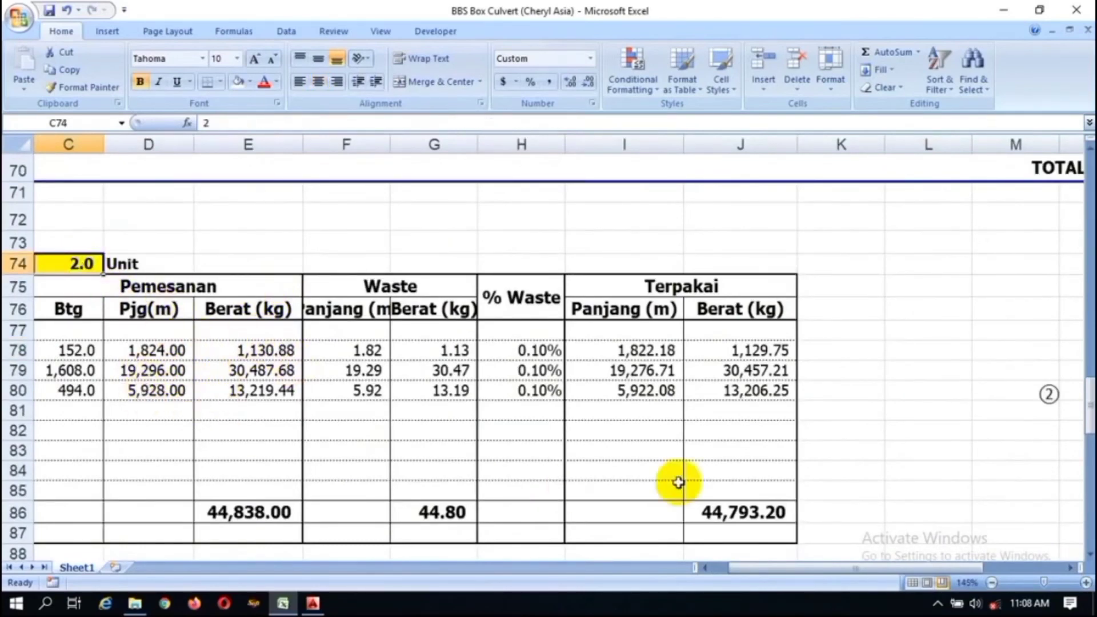
{"action": "scroll", "coordinate": [678, 480], "scroll_direction": "down", "scroll_amount": 2}
{"action": "scroll", "coordinate": [345, 358], "scroll_direction": "up", "scroll_amount": 3}
{"action": "scroll", "coordinate": [103, 325], "scroll_direction": "down", "scroll_amount": 1}
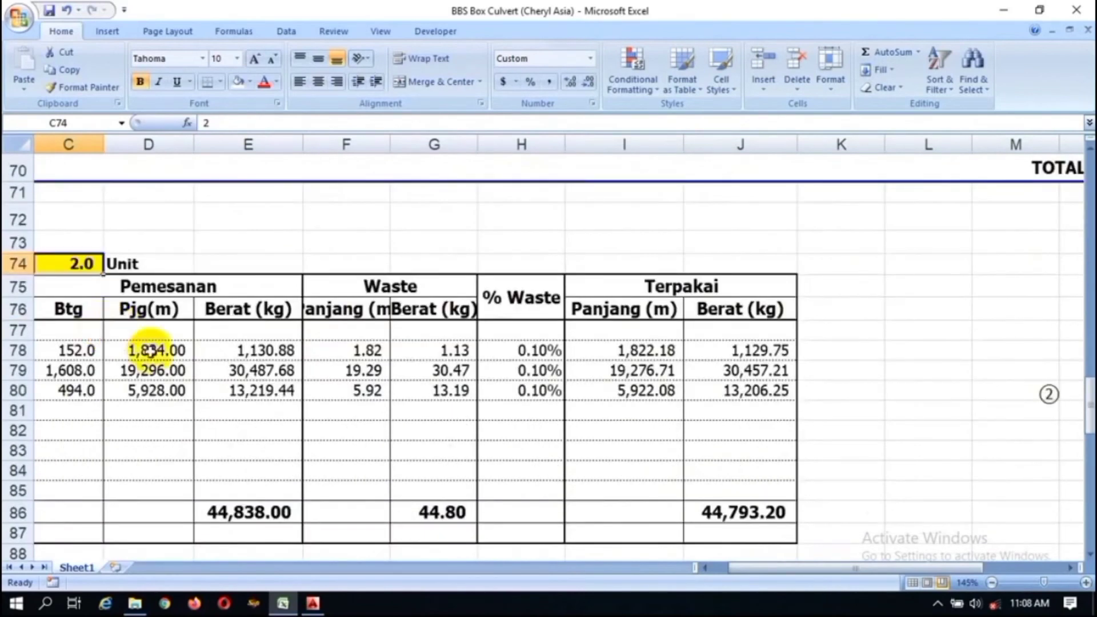
{"action": "type", "text": "1"}
{"action": "left_click", "coordinate": [394, 408]}
{"action": "scroll", "coordinate": [492, 523], "scroll_direction": "down", "scroll_amount": 1}
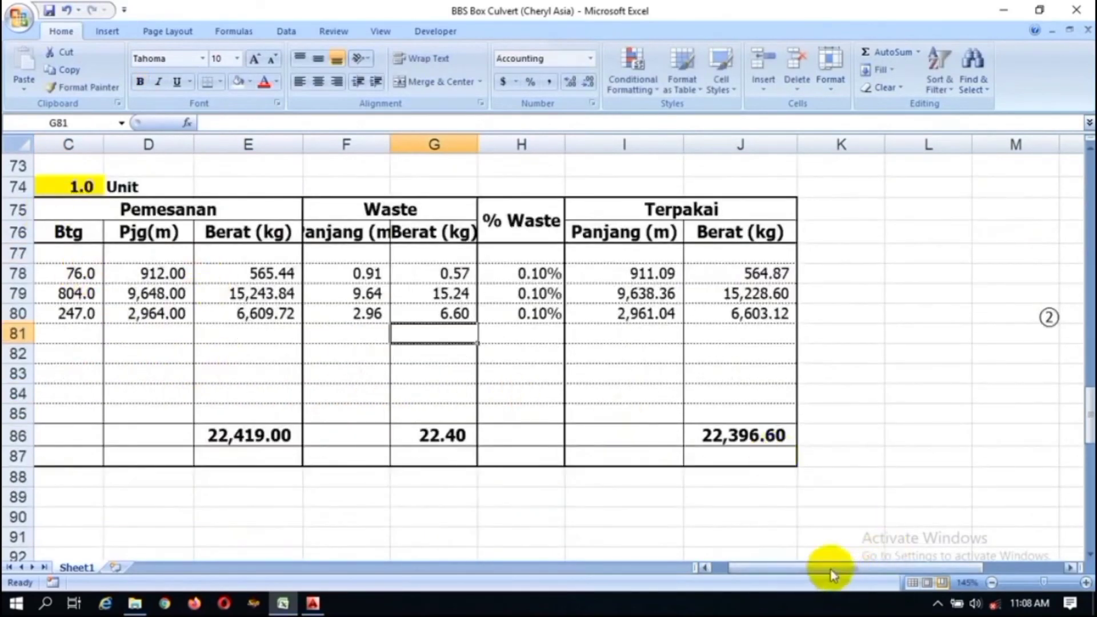
Set the Box Culvert quantity to 3 units and examine the Btg values of the listed diameters
{"action": "left_click_drag", "start_coordinate": [831, 574], "coordinate": [766, 563]}
{"action": "left_click", "coordinate": [344, 185]}
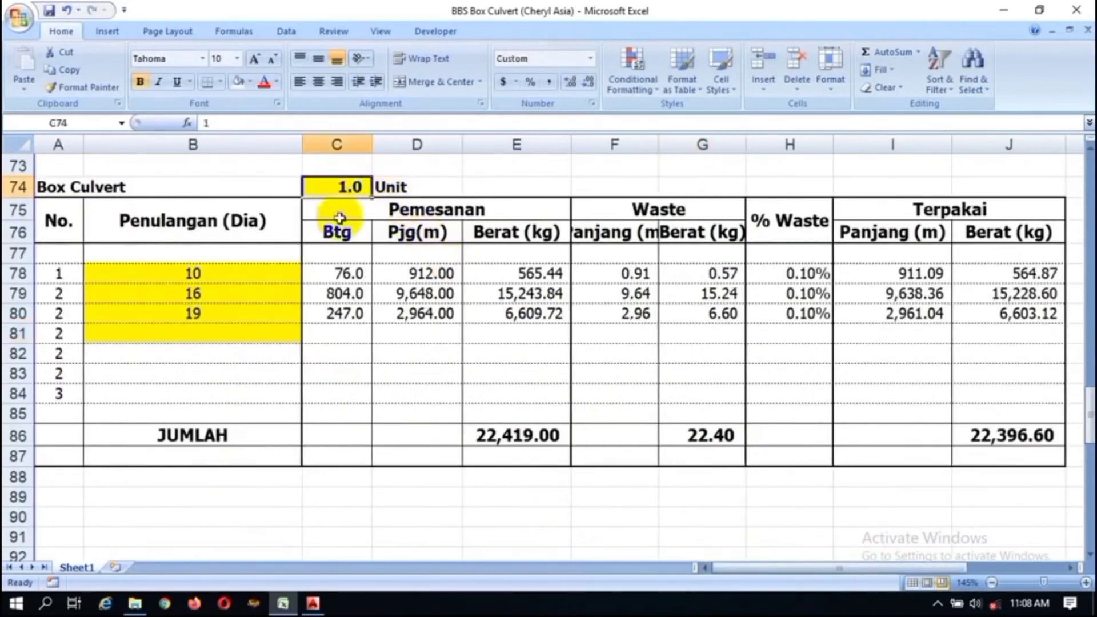
{"action": "type", "text": "3"}
{"action": "left_click", "coordinate": [503, 374]}
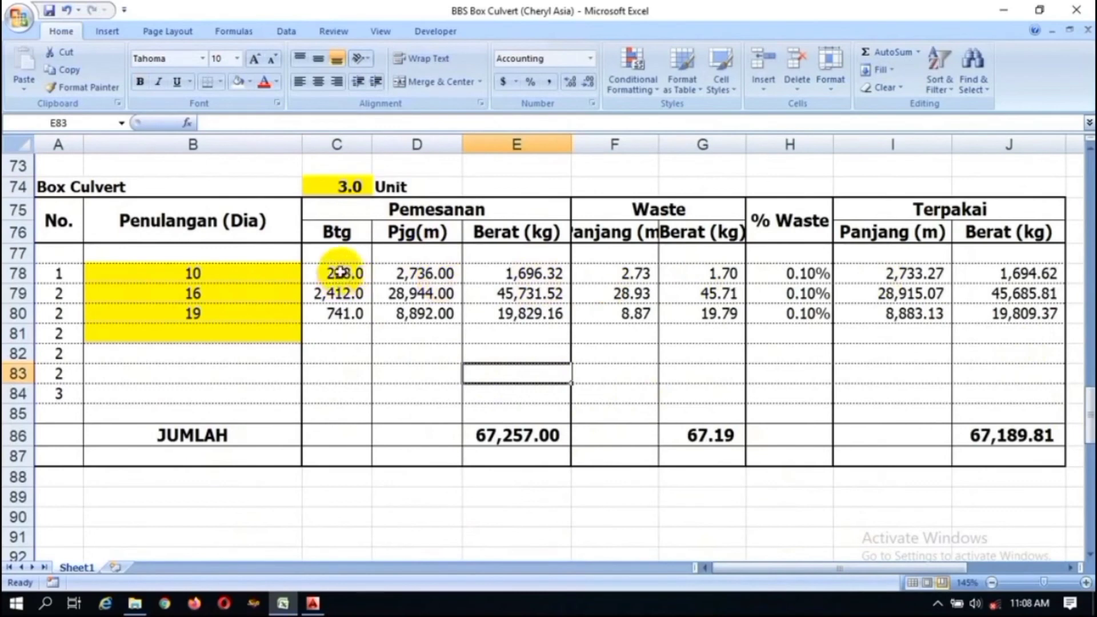
{"action": "left_click_drag", "start_coordinate": [338, 274], "coordinate": [340, 329]}
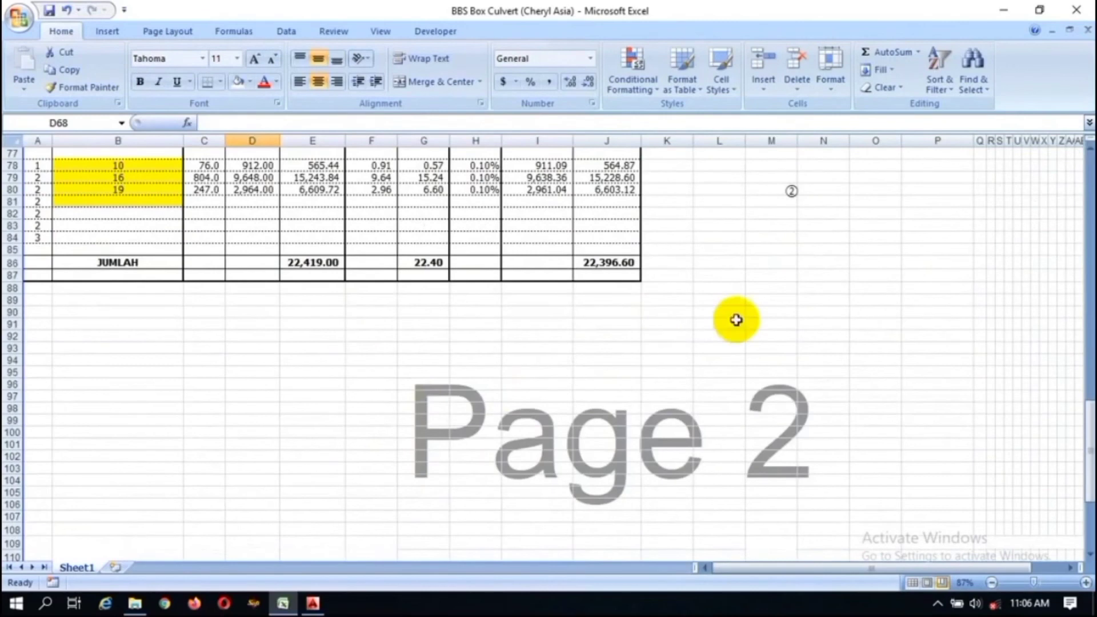
Review the bar schedule rows from Tulangan Pokok to Tul. Extra Lantai, the total weights and the Resume Penulangan table
{"action": "left_click", "coordinate": [736, 320]}
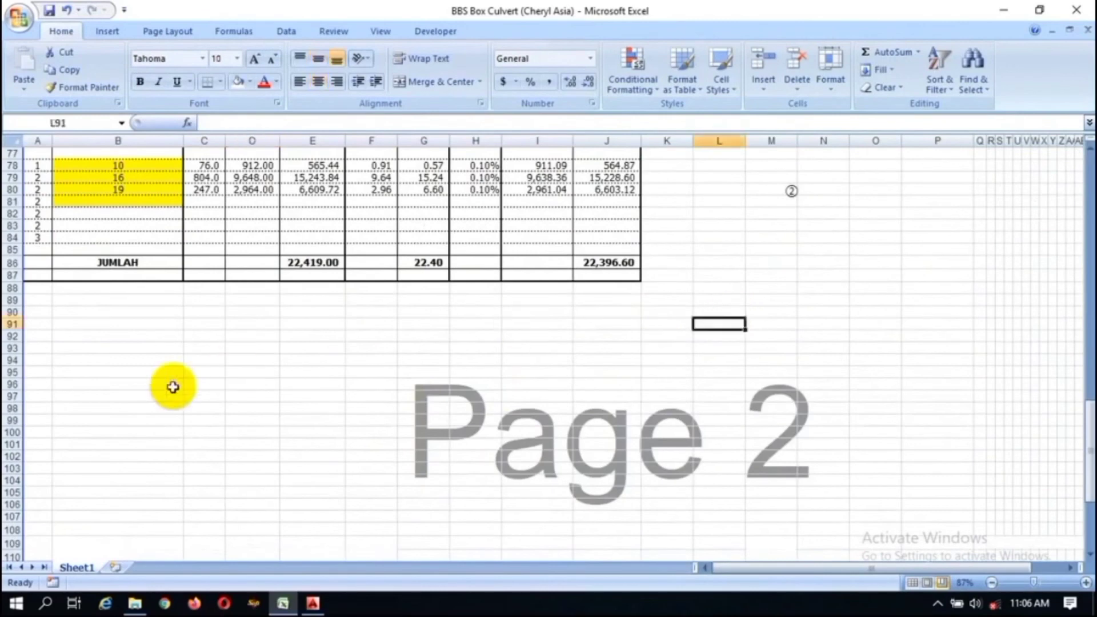
{"action": "left_click", "coordinate": [172, 353]}
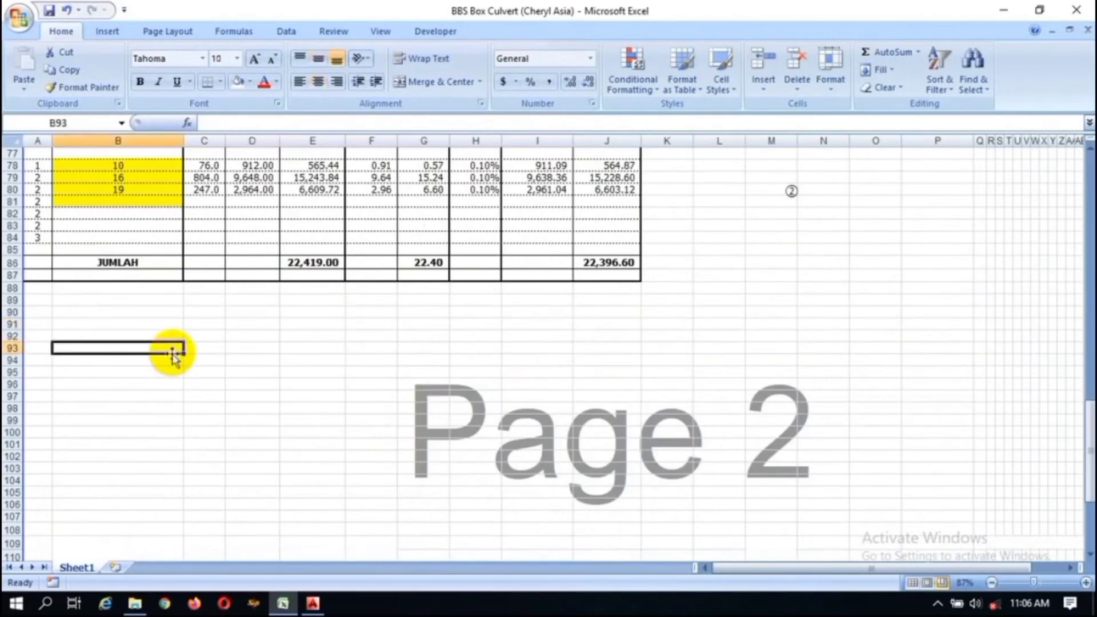
{"action": "scroll", "coordinate": [171, 353], "scroll_direction": "up", "scroll_amount": 4}
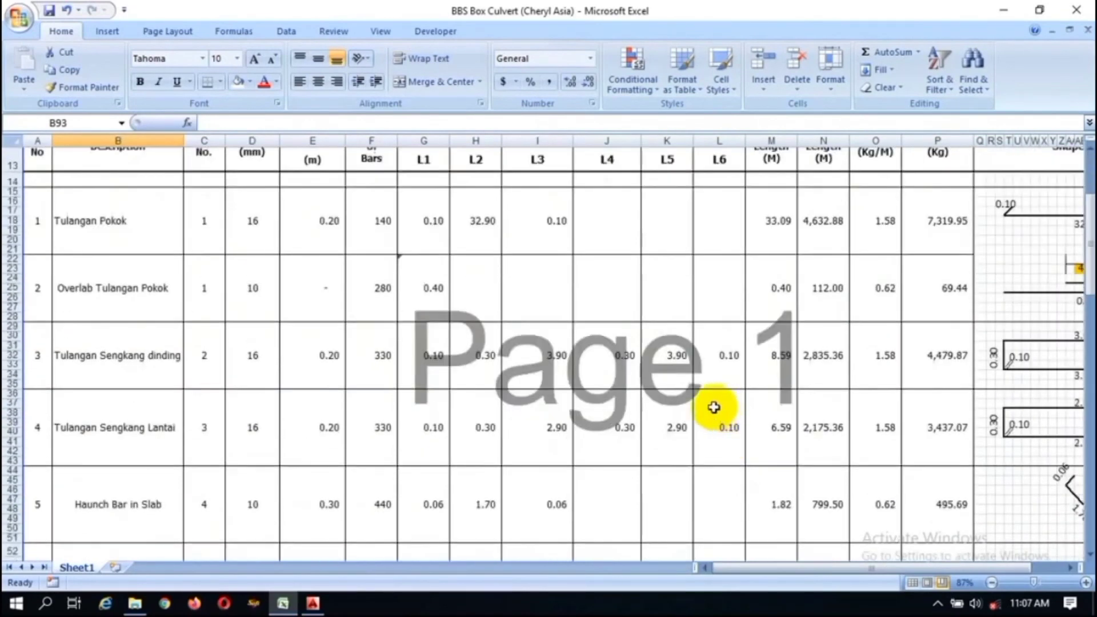
{"action": "scroll", "coordinate": [714, 406], "scroll_direction": "down", "scroll_amount": 7}
{"action": "scroll", "coordinate": [672, 438], "scroll_direction": "down", "scroll_amount": 2}
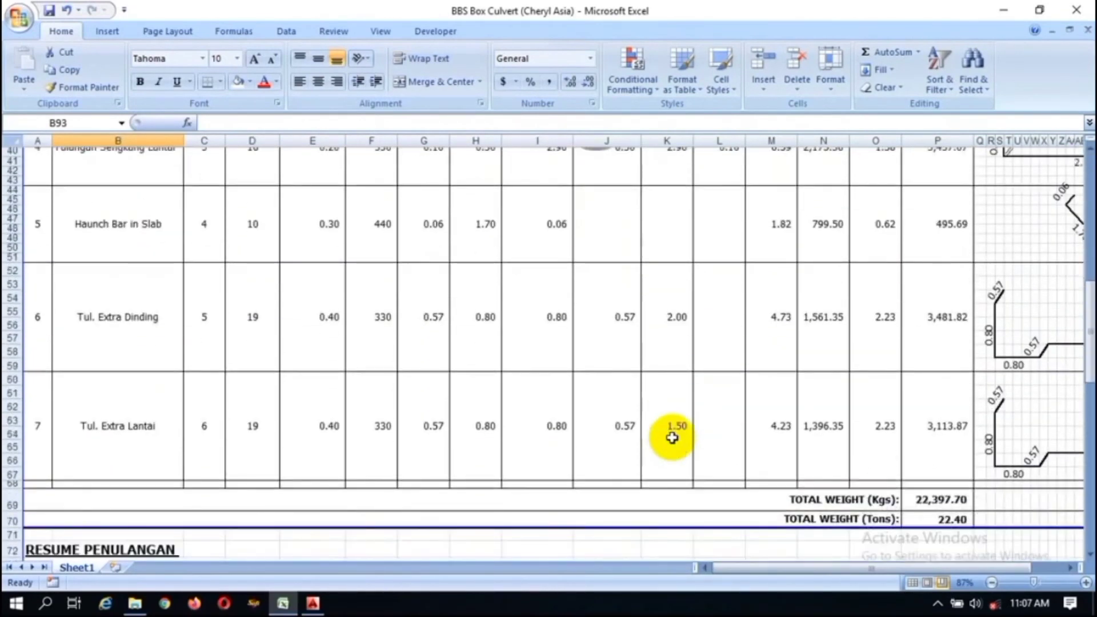
{"action": "scroll", "coordinate": [671, 437], "scroll_direction": "down", "scroll_amount": 4}
{"action": "scroll", "coordinate": [671, 437], "scroll_direction": "down", "scroll_amount": 4}
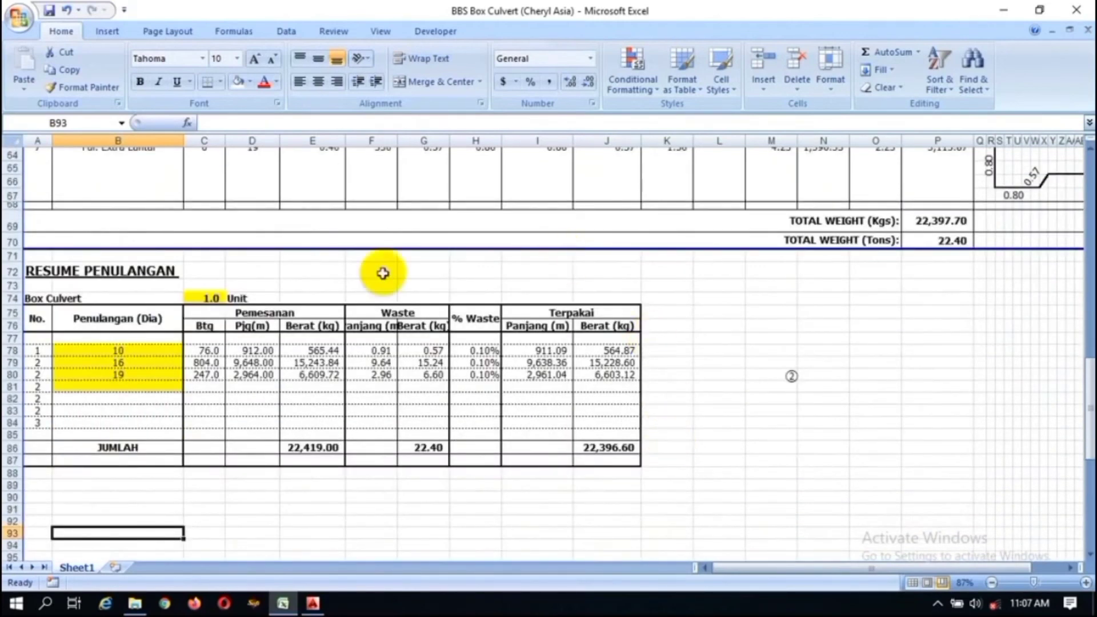
{"action": "left_click", "coordinate": [411, 395]}
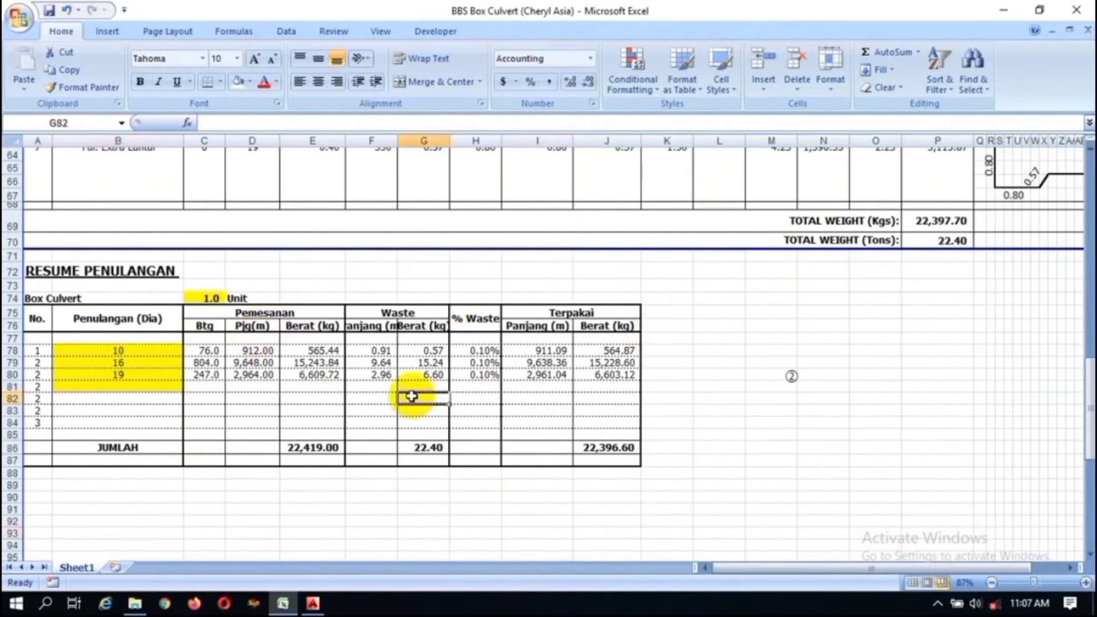